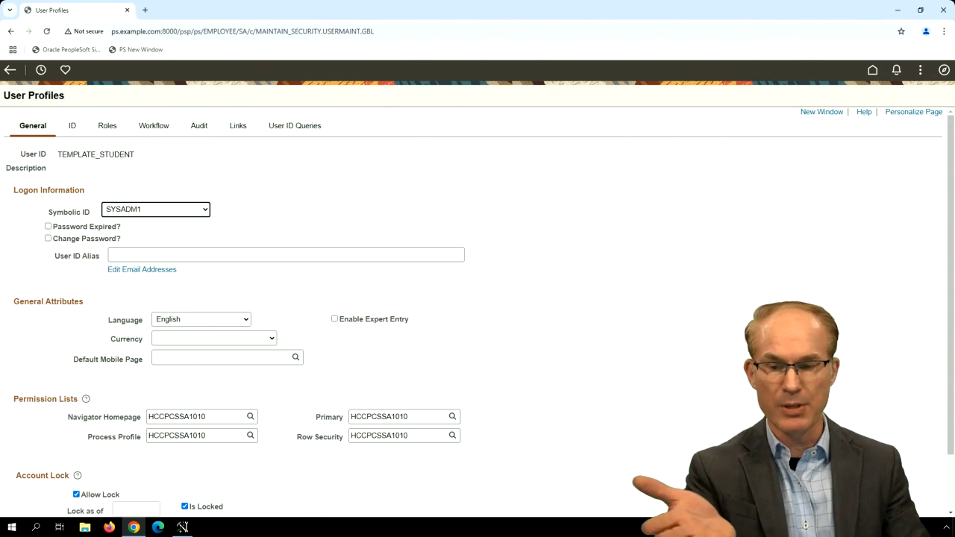
pyautogui.click(207, 176)
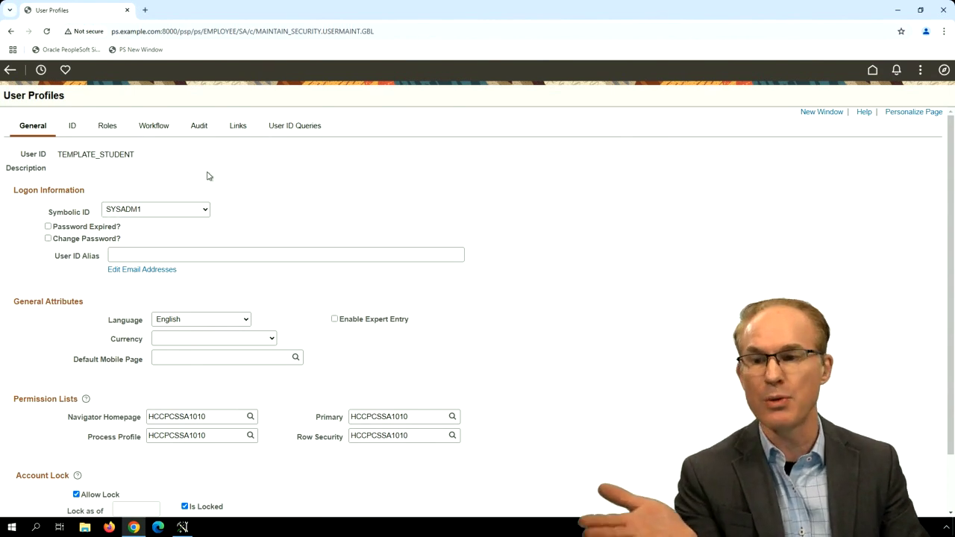
pyautogui.doubleClick(109, 154)
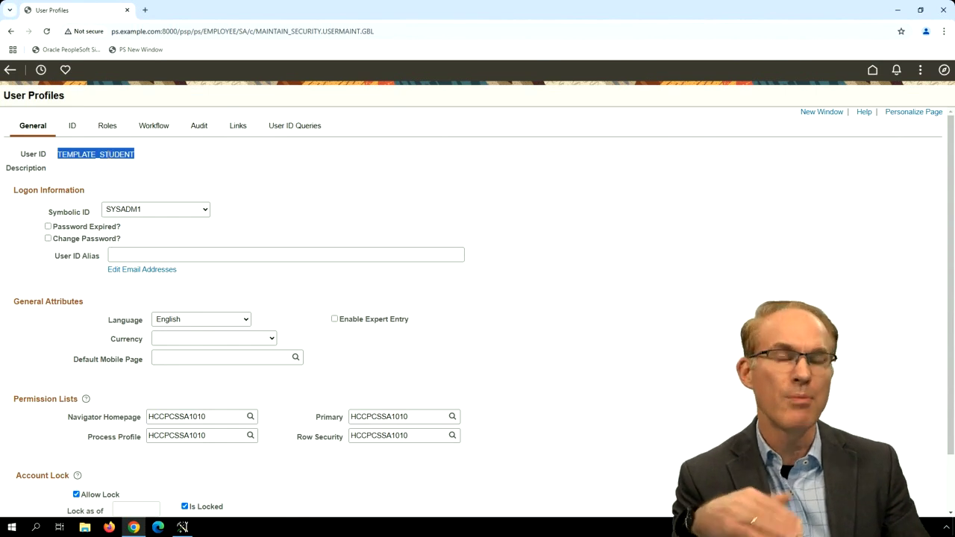
pyautogui.click(601, 247)
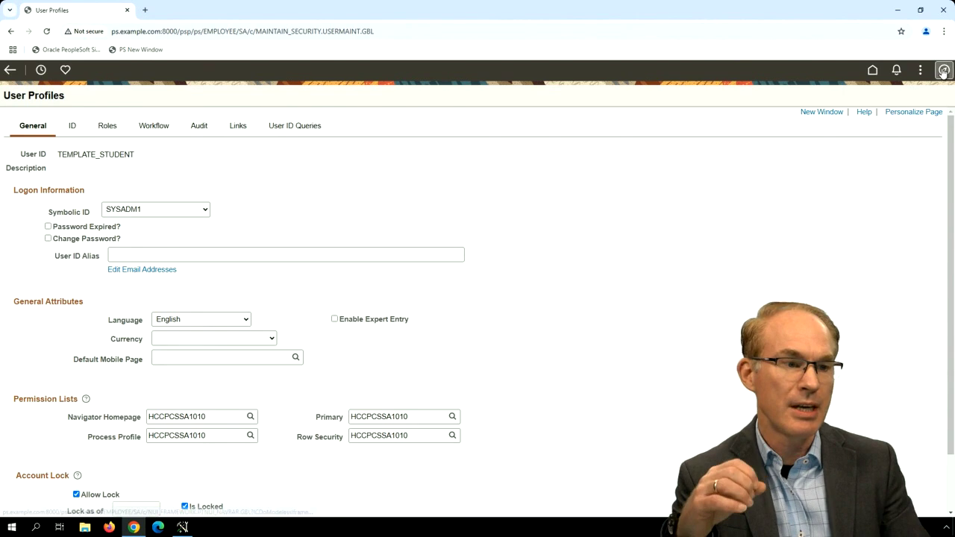
# Open the PeopleTools security page for copying user profiles, with TEMPLATE_STUDENT as the existing user
pyautogui.click(943, 71)
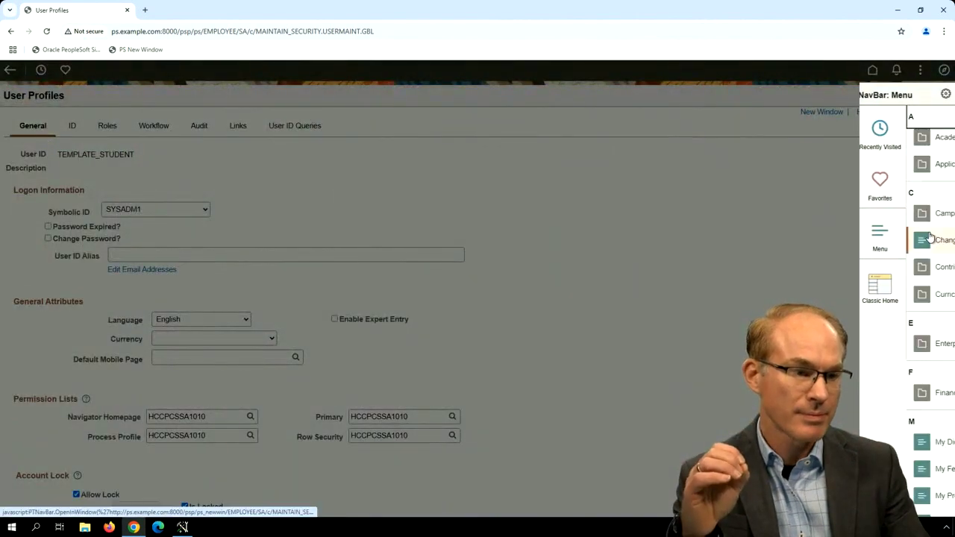
pyautogui.scroll(-10, 855, 218)
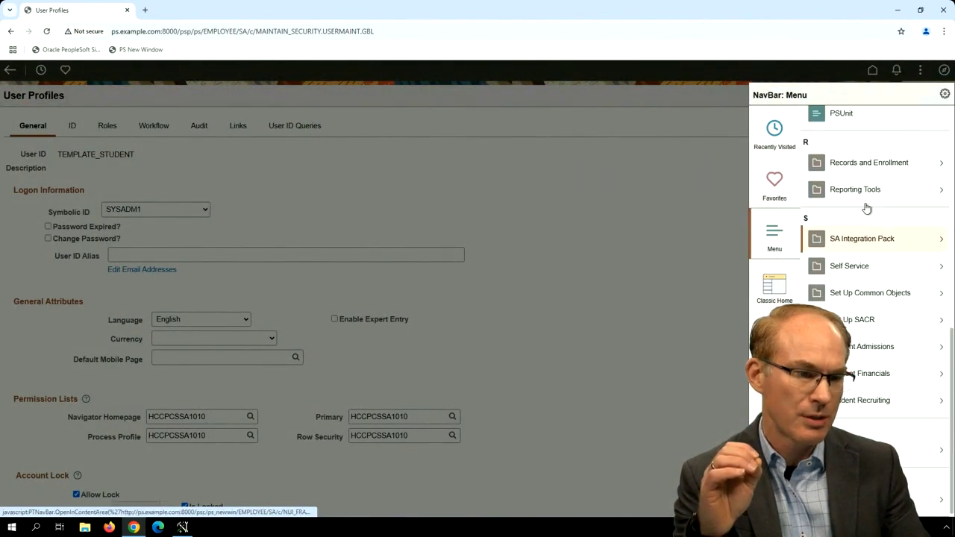
pyautogui.scroll(5, 859, 163)
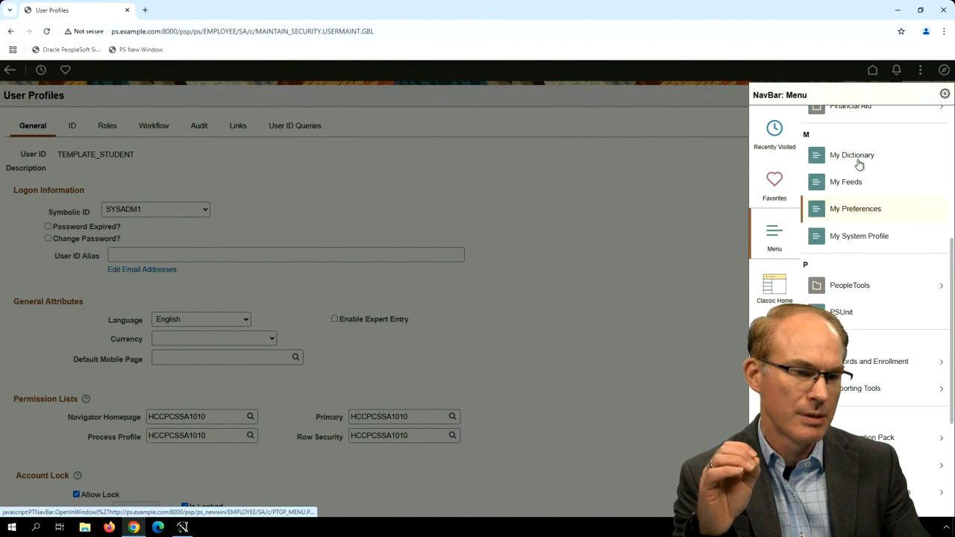
pyautogui.click(855, 287)
pyautogui.scroll(-5, 870, 273)
pyautogui.click(851, 366)
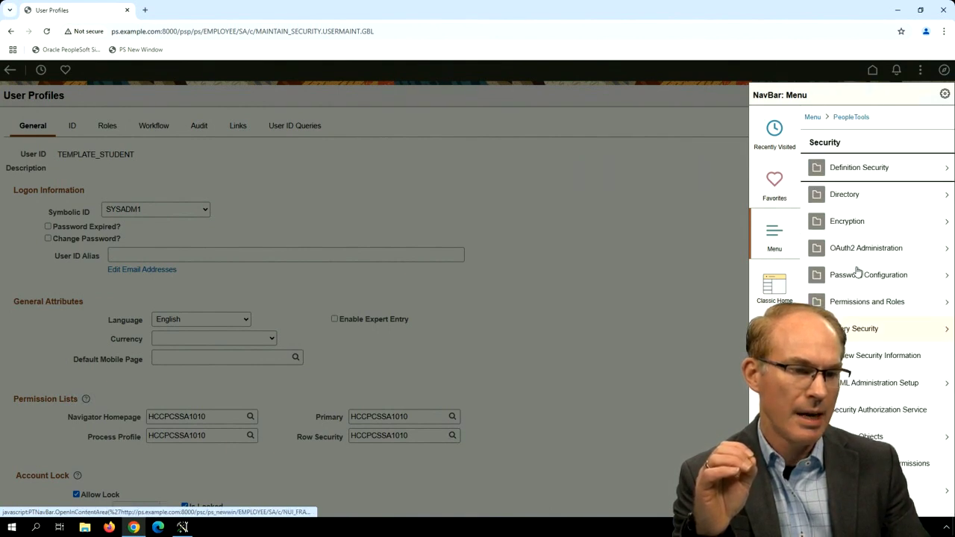
pyautogui.click(851, 491)
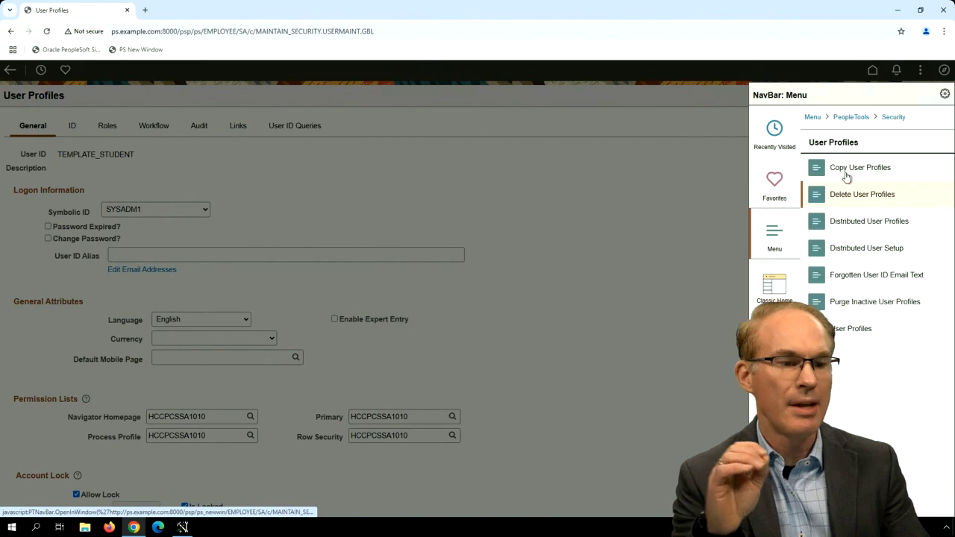
pyautogui.click(847, 169)
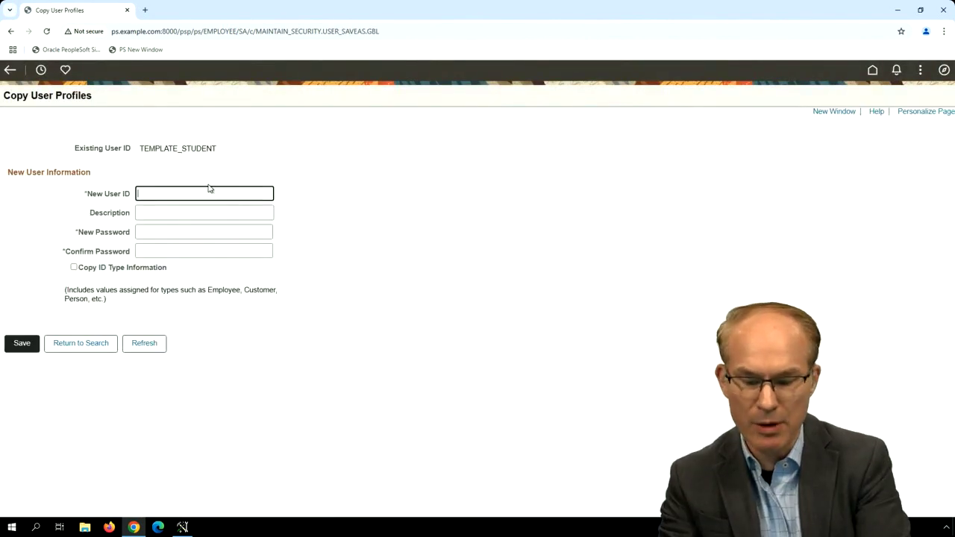
# Enter STUDENT_TEMPLATE as the new user ID for the copy of the TEMPLATE_STUDENT profile
pyautogui.write('STUDENT_')
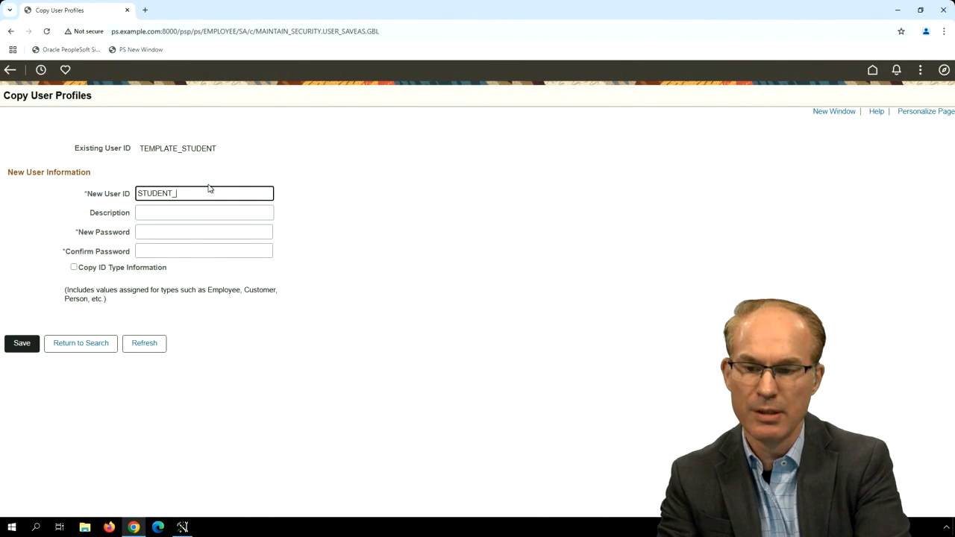
pyautogui.write('TEMPLATE')
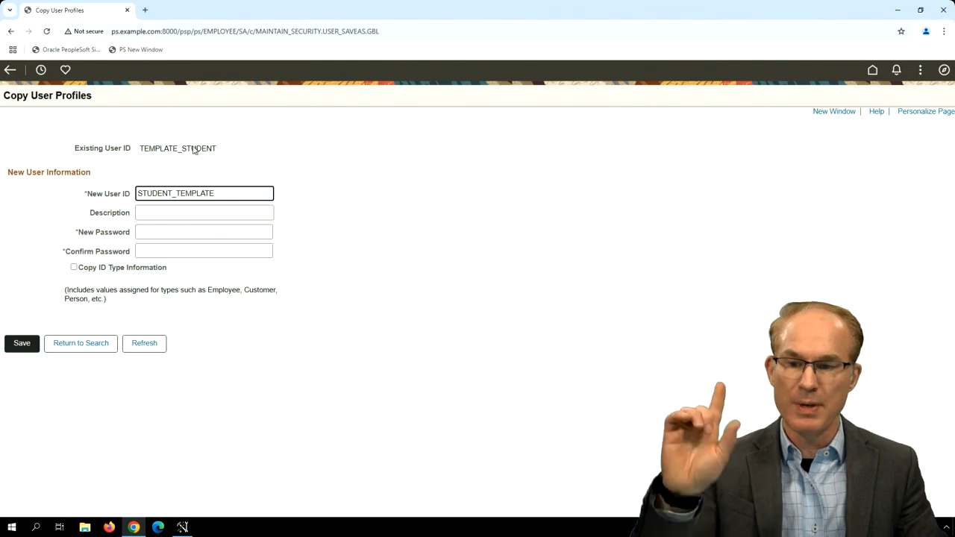
pyautogui.doubleClick(181, 147)
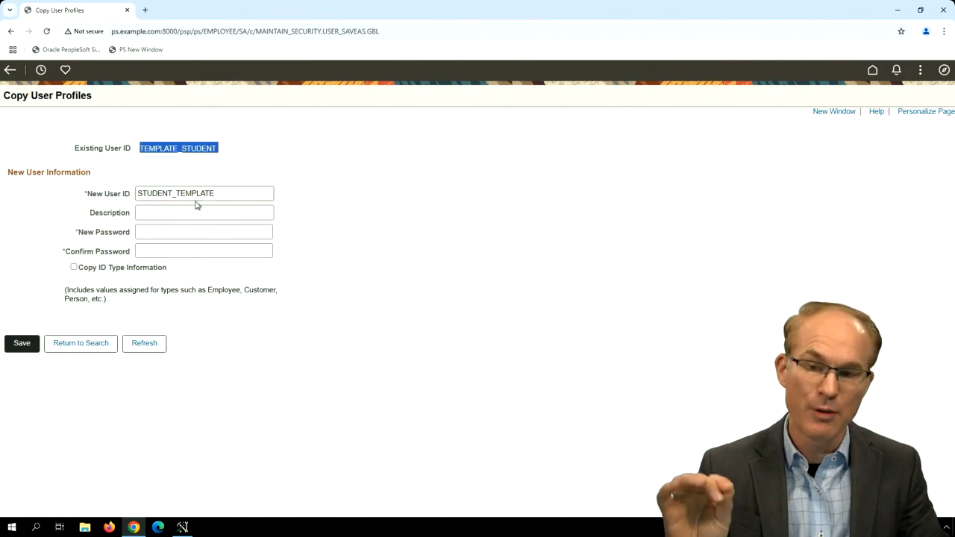
pyautogui.moveTo(223, 193); pyautogui.dragTo(107, 193)
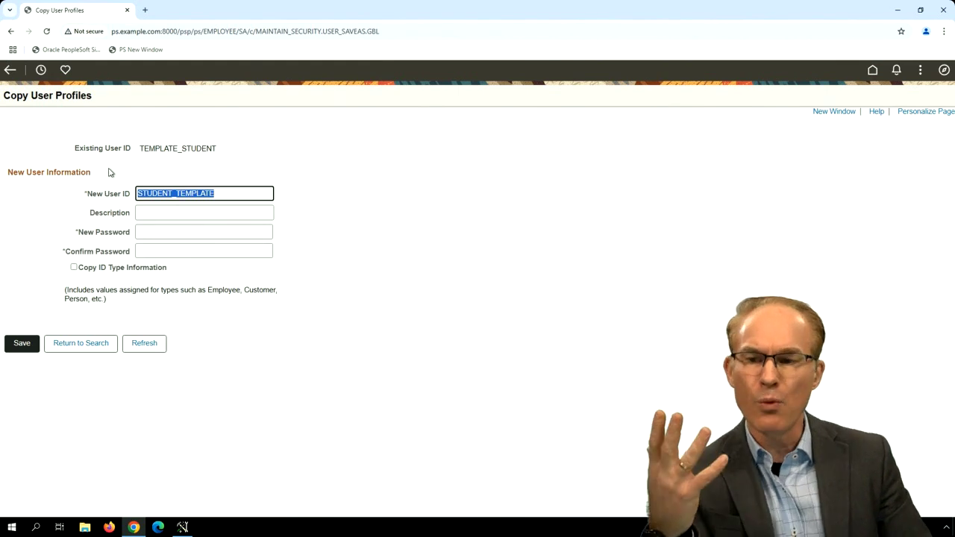
pyautogui.doubleClick(189, 148)
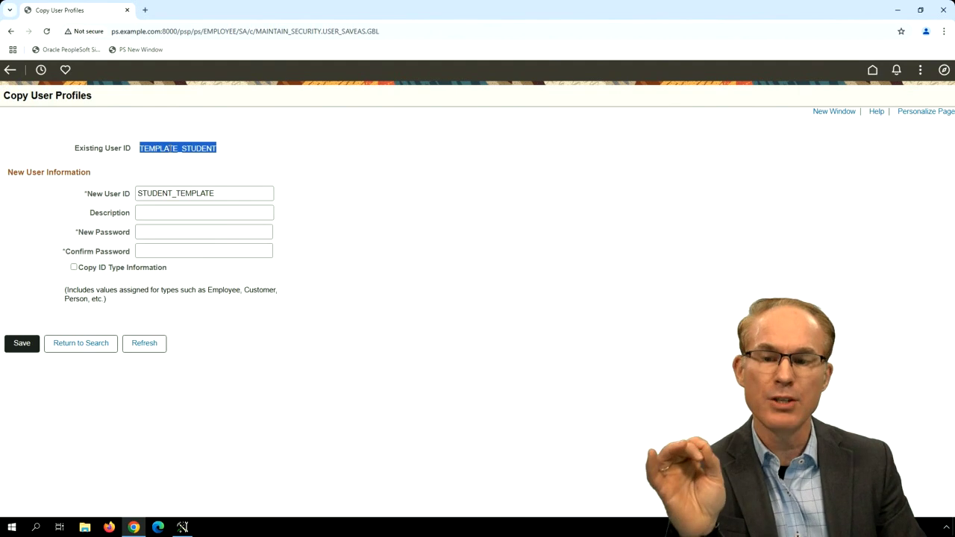
# Switch to Application Designer and open the JSM_USER_SAVEAS component interface from the JSM_SEC project
pyautogui.click(181, 528)
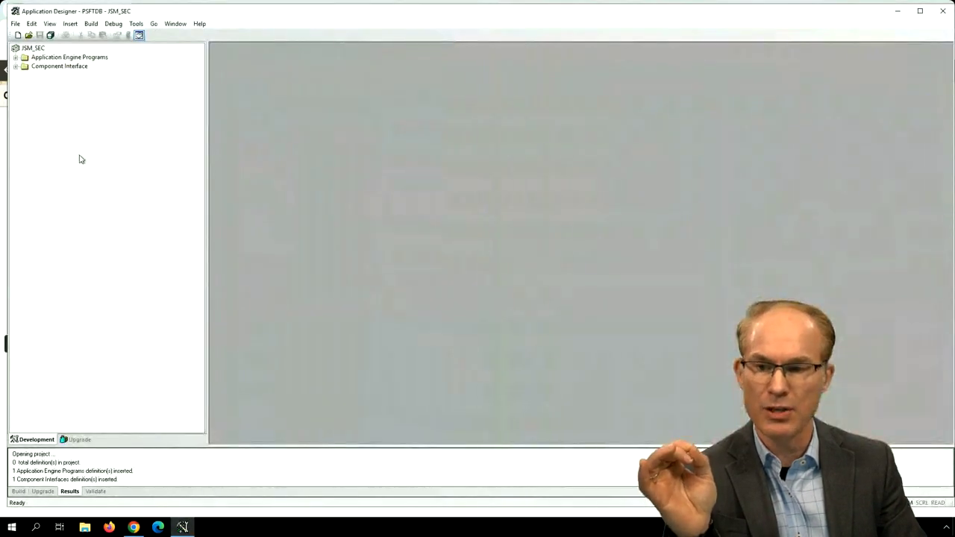
pyautogui.click(16, 66)
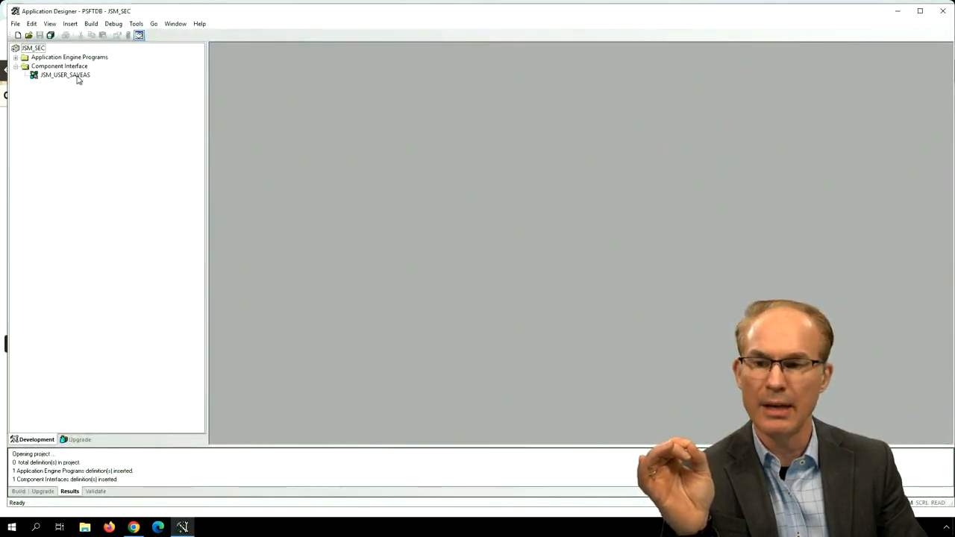
pyautogui.doubleClick(79, 76)
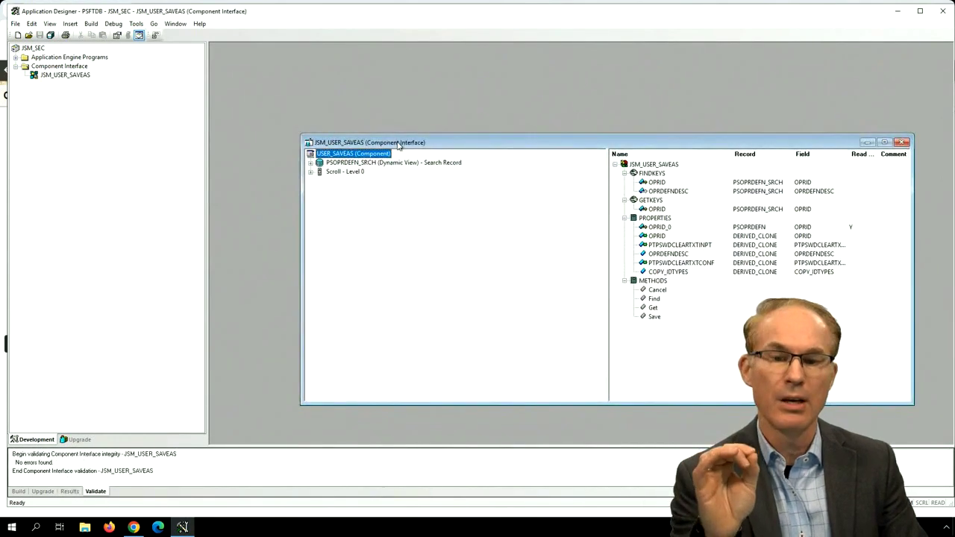
pyautogui.moveTo(401, 143); pyautogui.dragTo(368, 118)
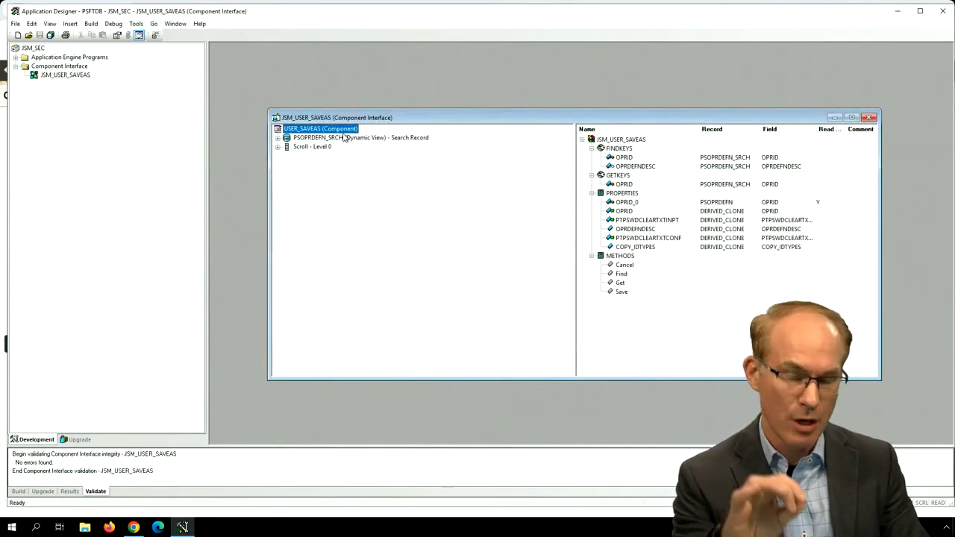
# Open the JSM_PROVISIN Application Engine program and expand its MAIN section down to the PeopleCode action
pyautogui.click(16, 58)
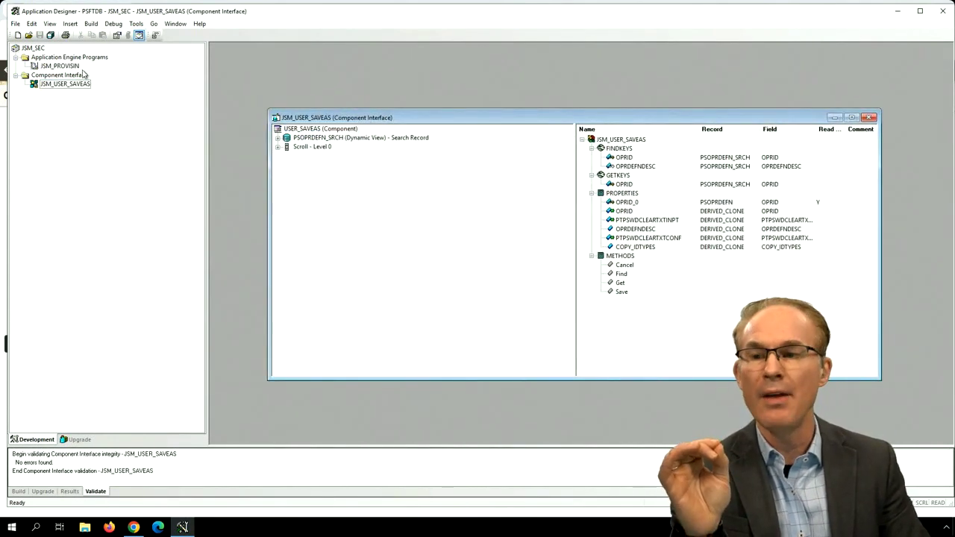
pyautogui.doubleClick(59, 66)
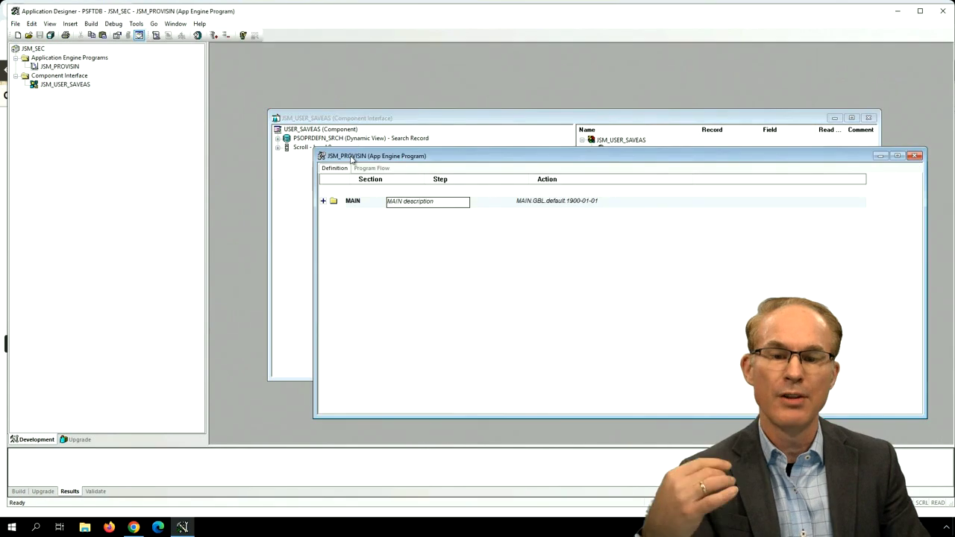
pyautogui.click(323, 201)
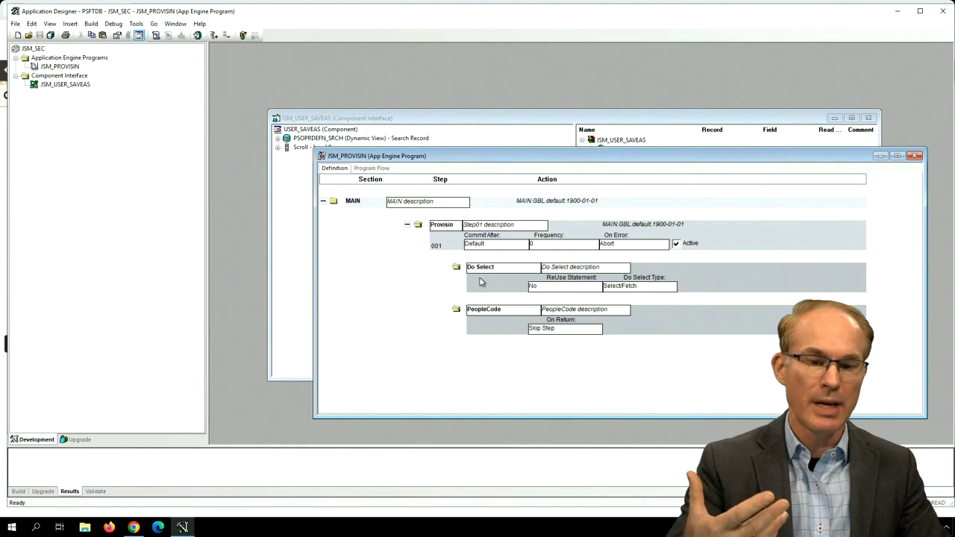
pyautogui.click(497, 329)
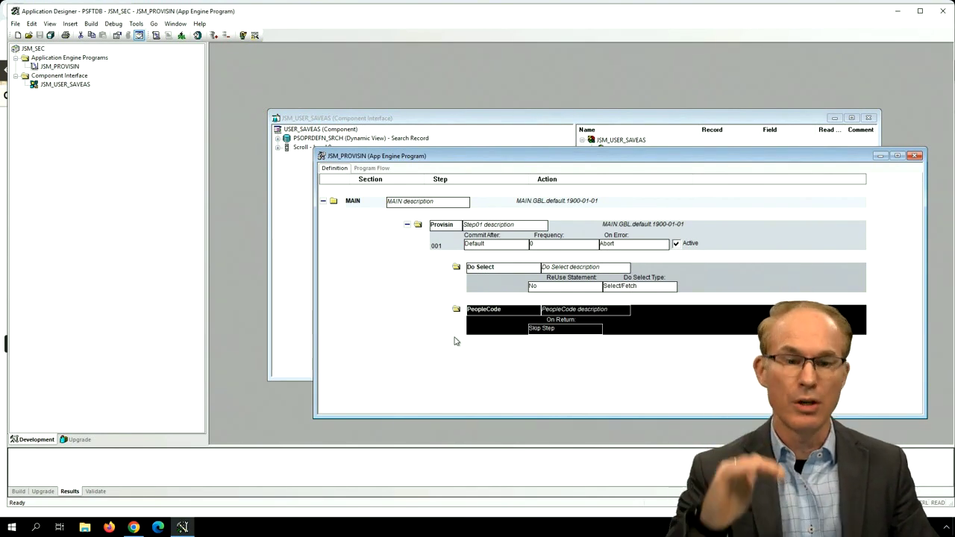
# Compare the JSM_USER_SAVEAS component interface with the Do Select and PeopleCode actions of the JSM_PROVISIN program
pyautogui.click(429, 120)
pyautogui.moveTo(404, 108); pyautogui.dragTo(393, 92)
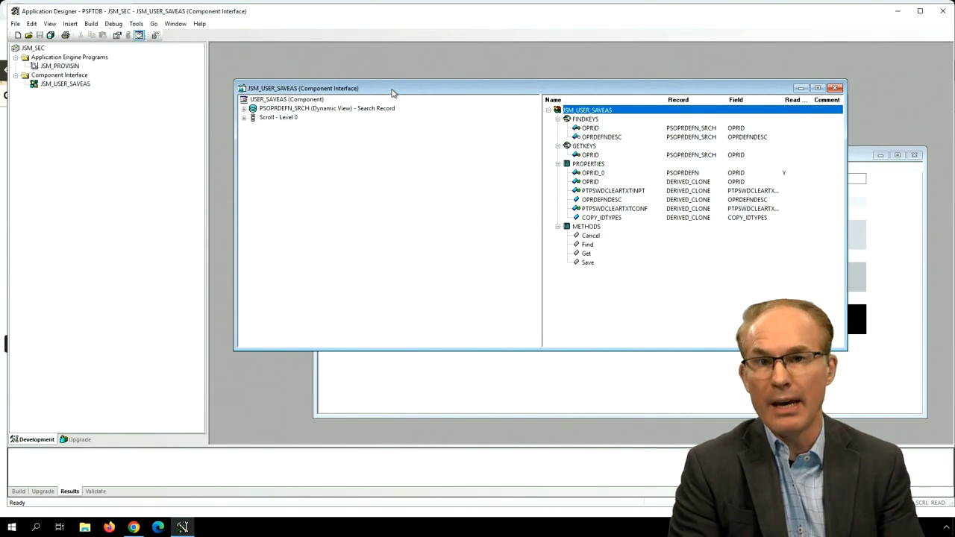
pyautogui.click(436, 378)
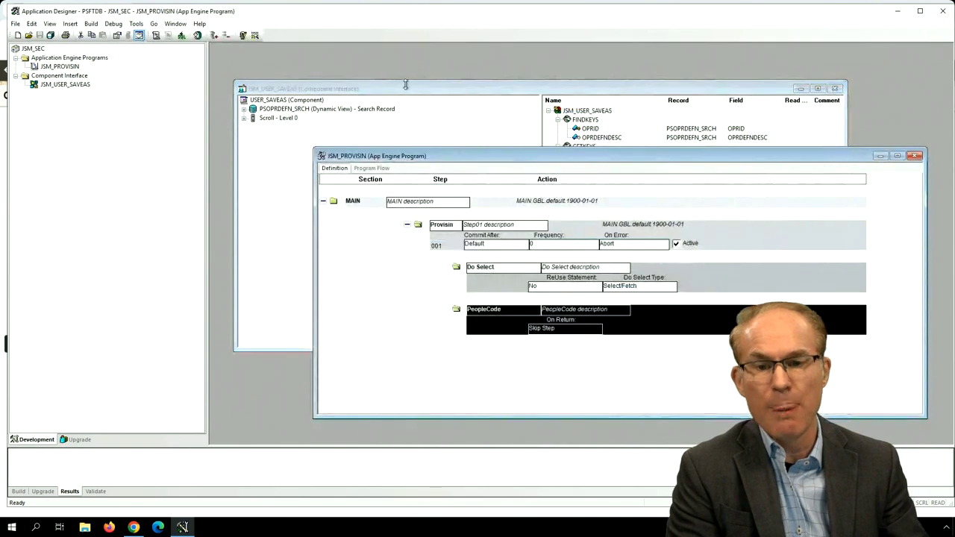
pyautogui.moveTo(428, 154); pyautogui.dragTo(383, 75)
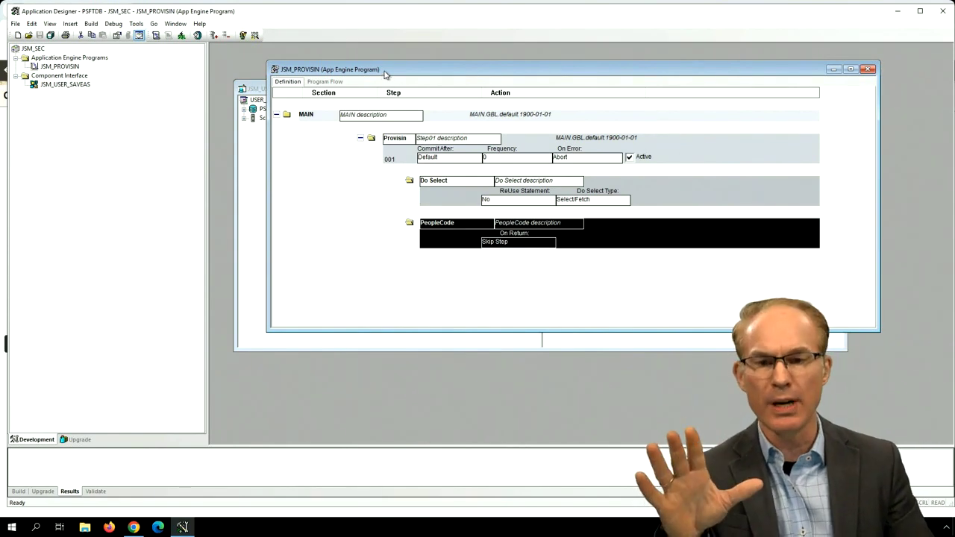
pyautogui.moveTo(383, 76); pyautogui.dragTo(356, 69)
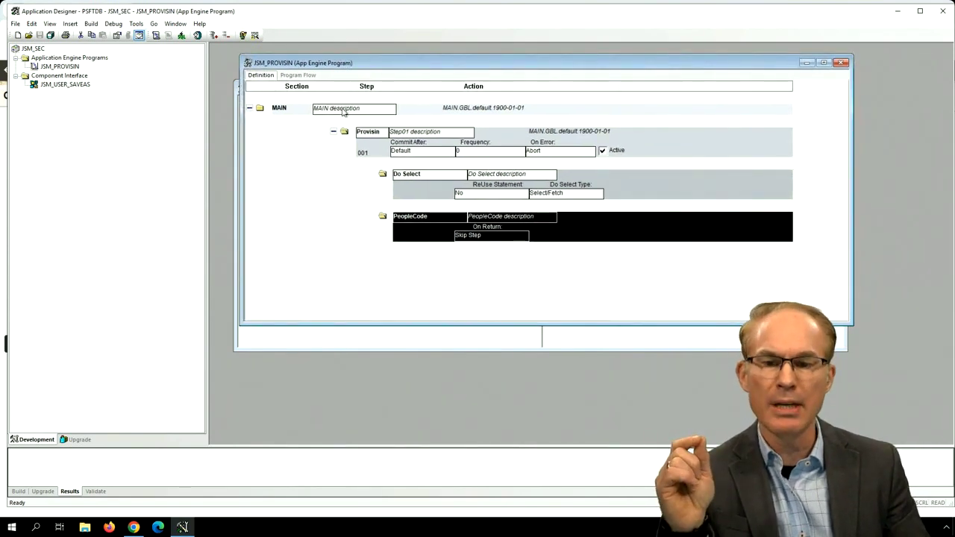
pyautogui.click(427, 194)
pyautogui.click(409, 237)
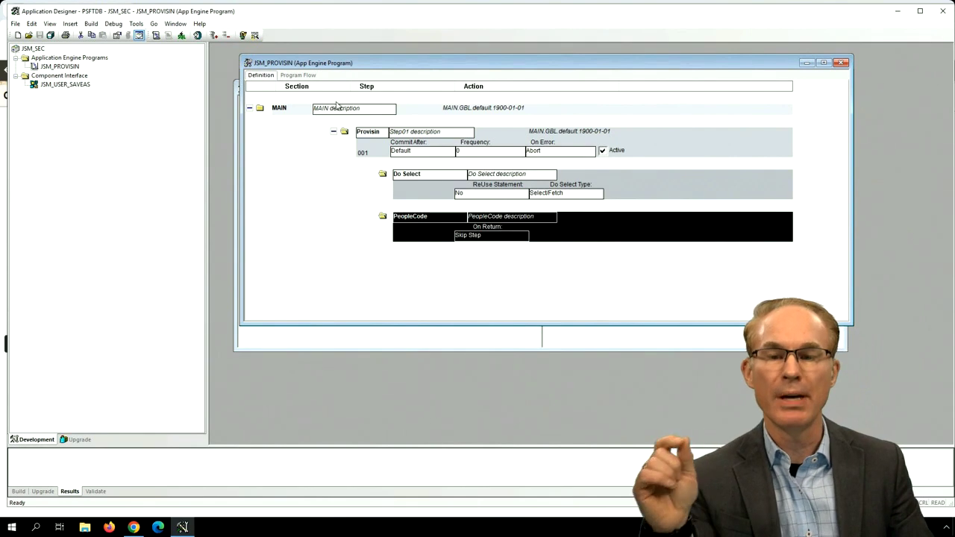
pyautogui.click(285, 116)
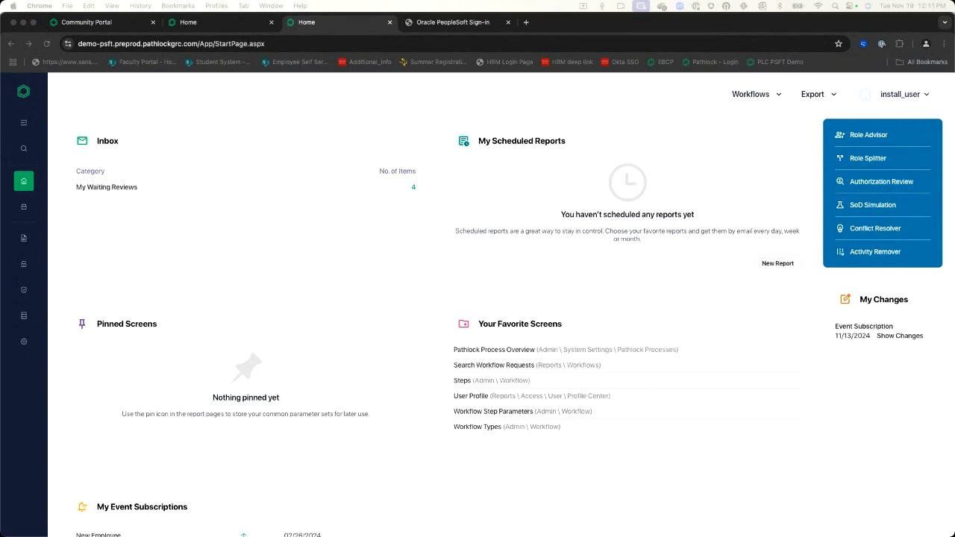
# Sign in to PeopleSoft in the browser with the prefilled credentials and open the recently visited Maintain Applications page
pyautogui.click(455, 23)
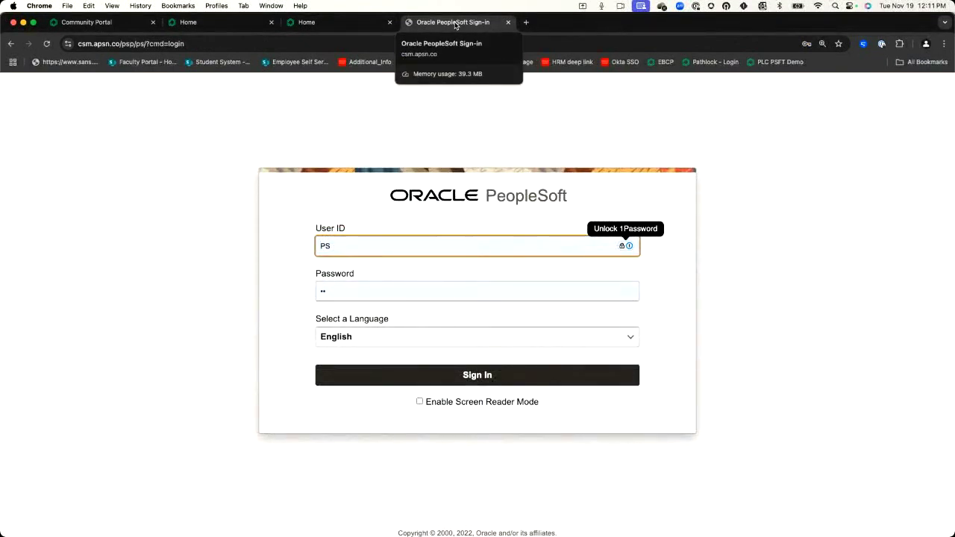
pyautogui.click(465, 369)
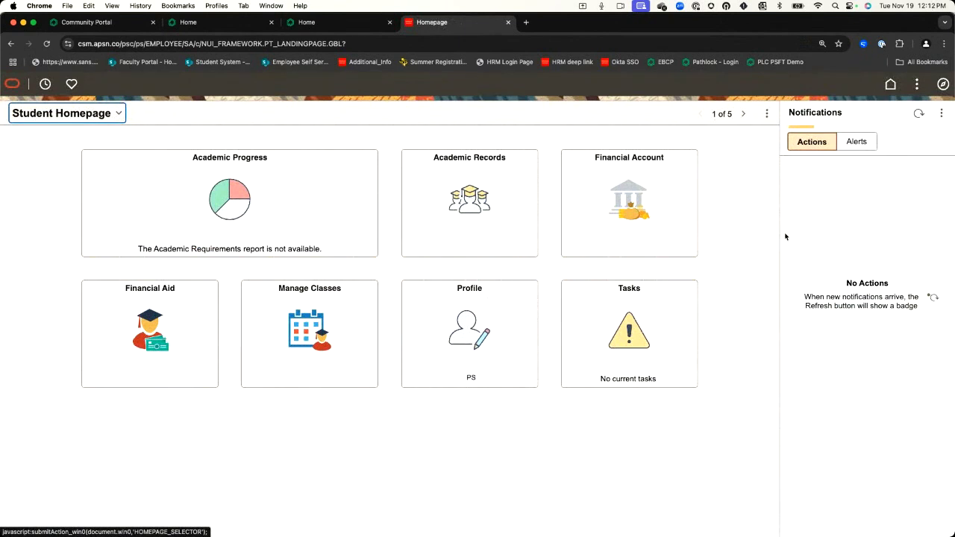
pyautogui.click(943, 84)
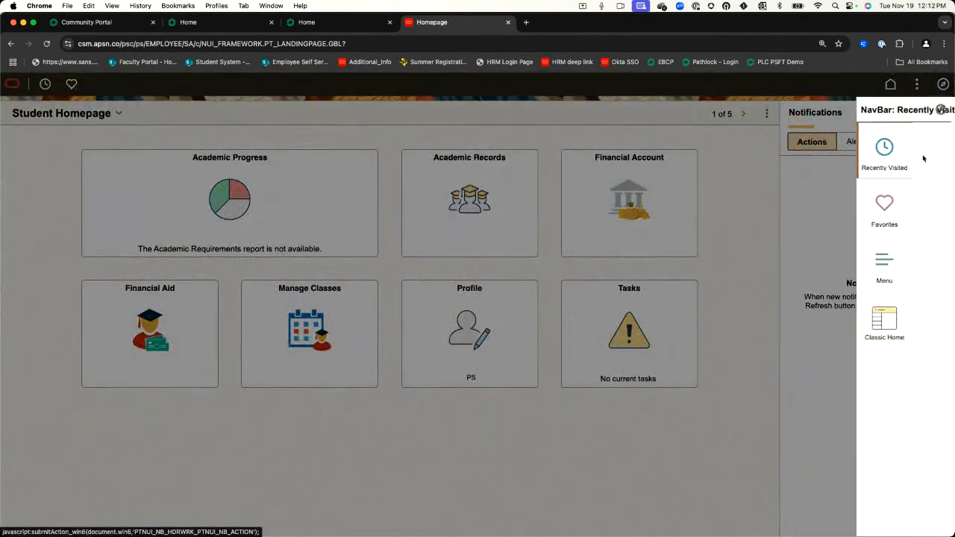
pyautogui.click(851, 143)
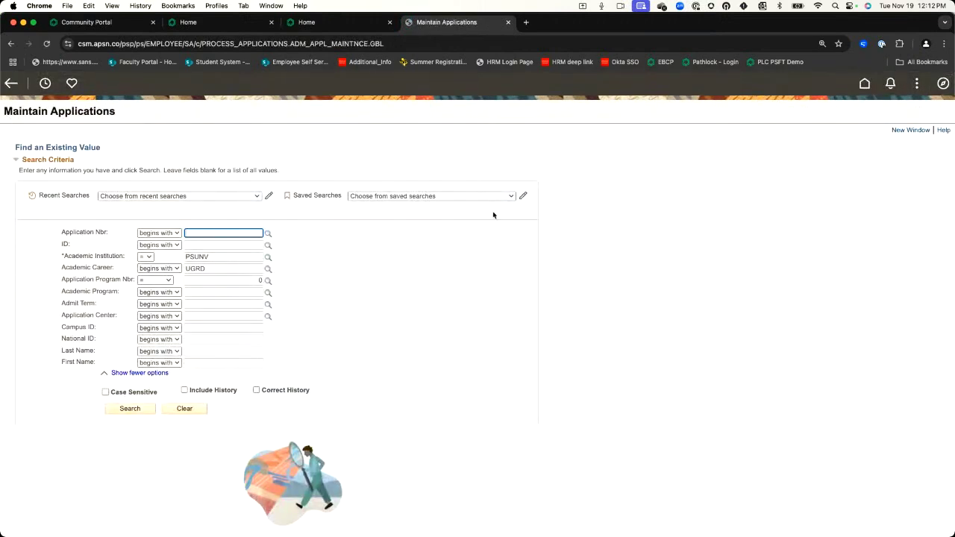
# Find the undergraduate application by the applicant's ID and open its Application Program Data
pyautogui.click(215, 244)
pyautogui.write('101')
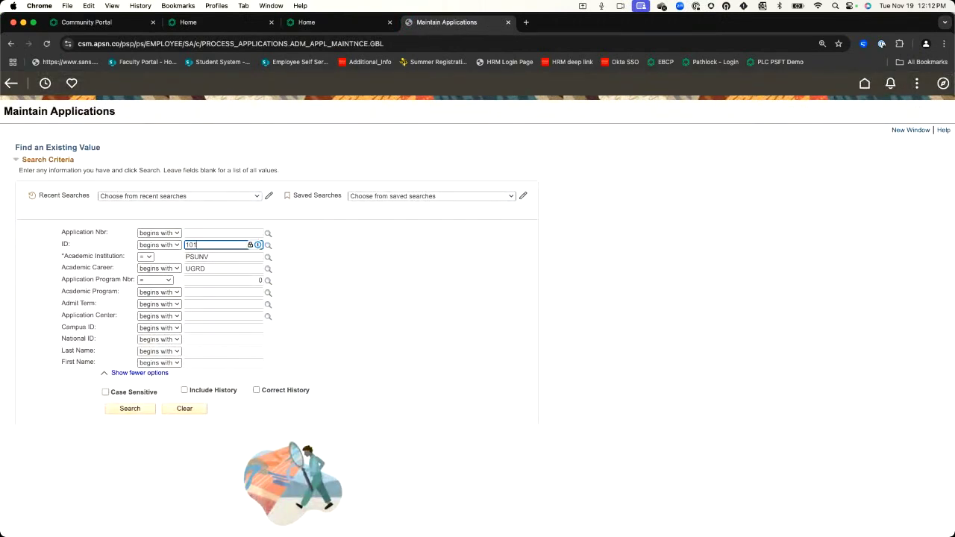
pyautogui.write('6')
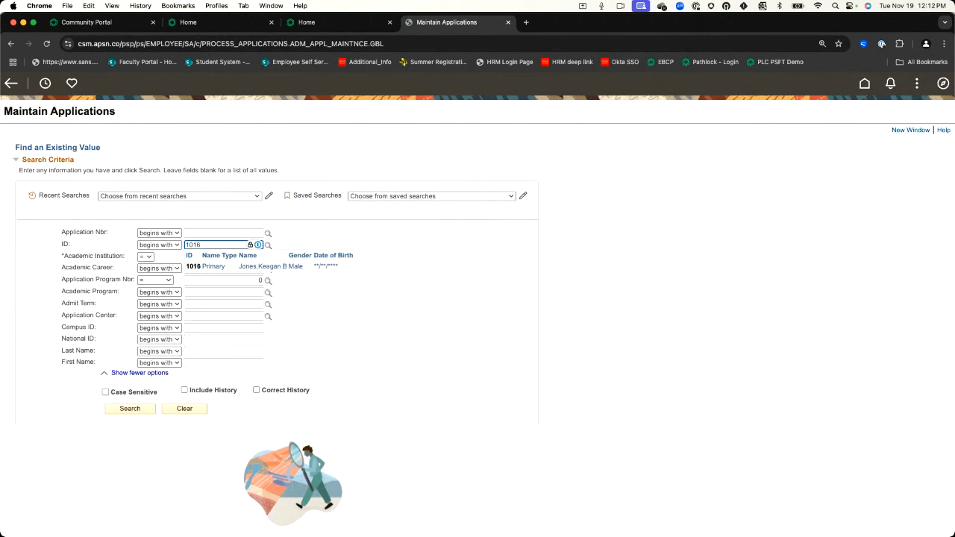
pyautogui.press('Return')
pyautogui.click(198, 141)
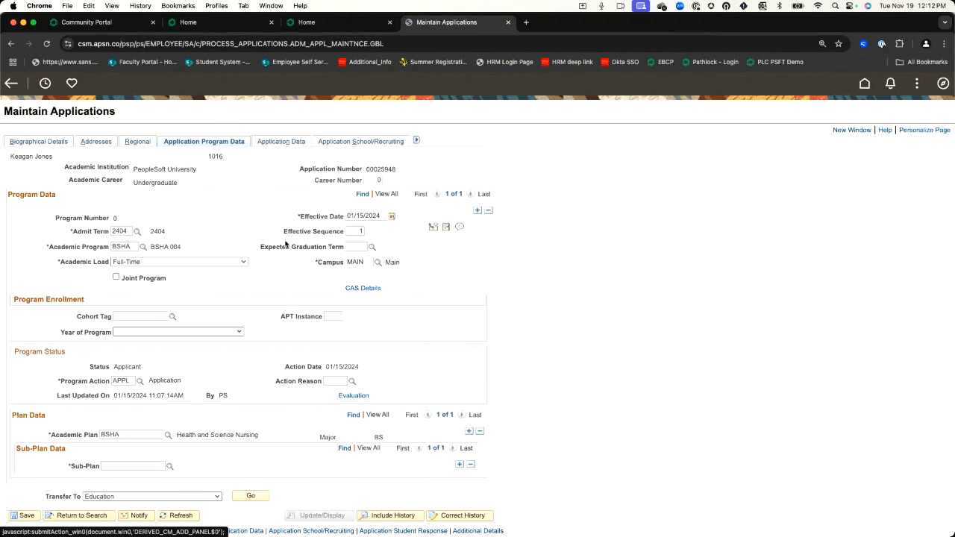
# Add a program data row with the program action MATR (Matriculation) and create the applicant's program
pyautogui.click(475, 214)
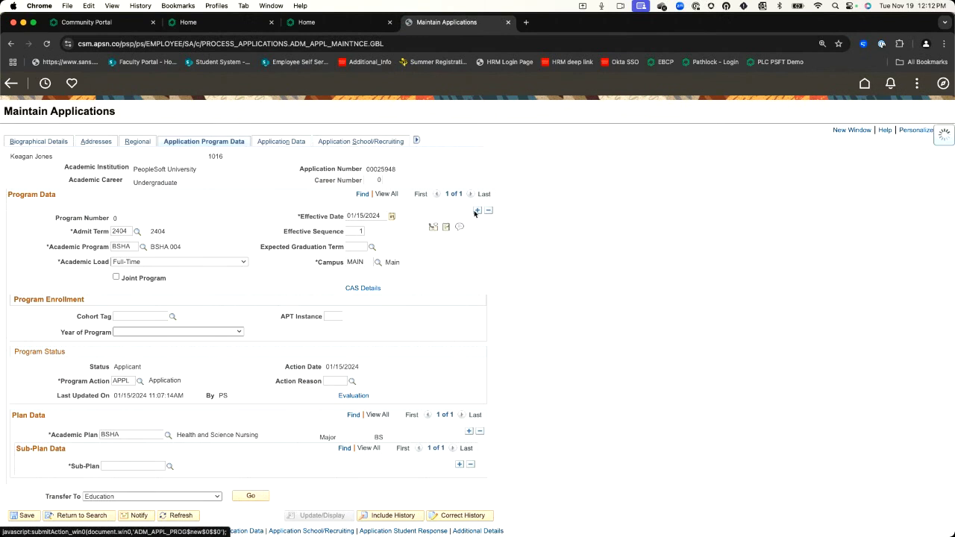
pyautogui.click(139, 381)
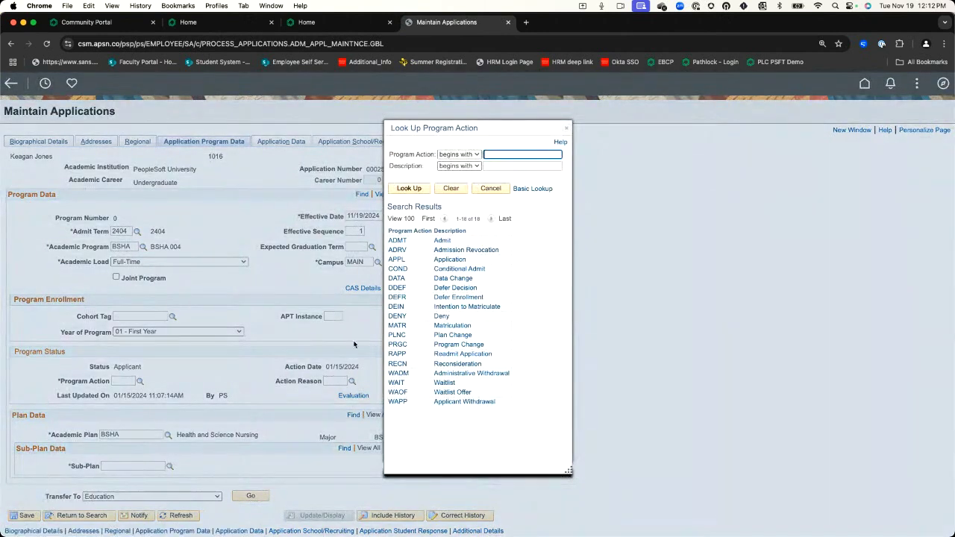
pyautogui.click(398, 326)
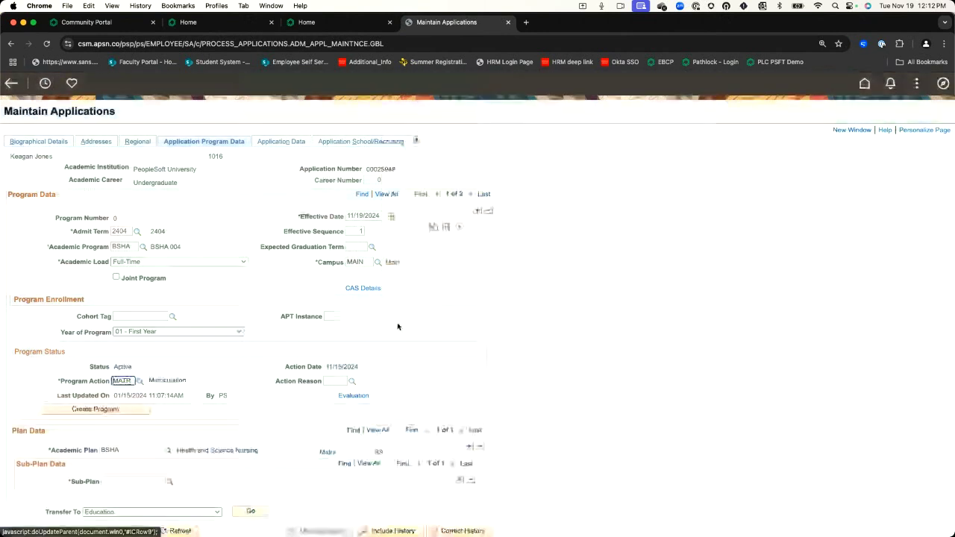
pyautogui.click(94, 409)
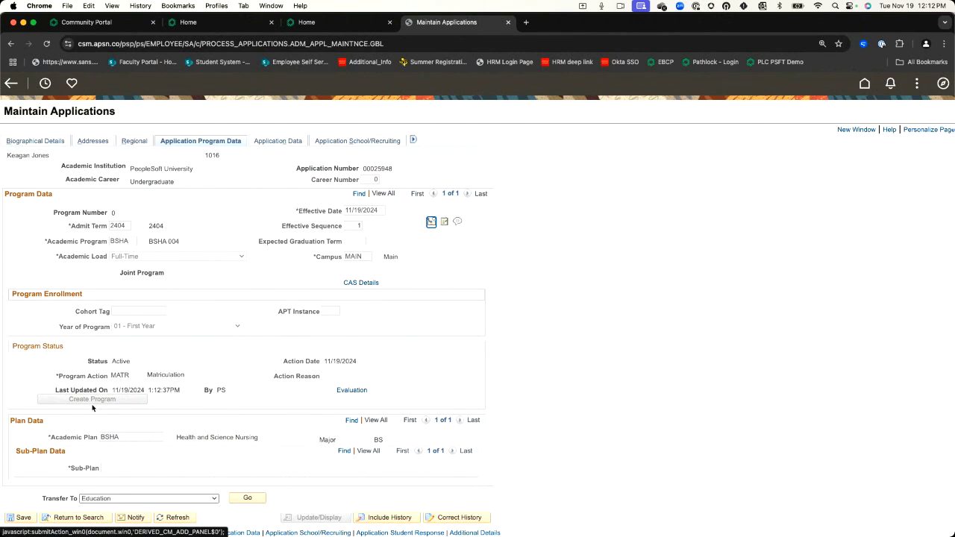
# Switch to Pathlock, find the Synchronize Organizational Structure process, run it for PeopleSoft HCM and refresh its status
pyautogui.click(349, 20)
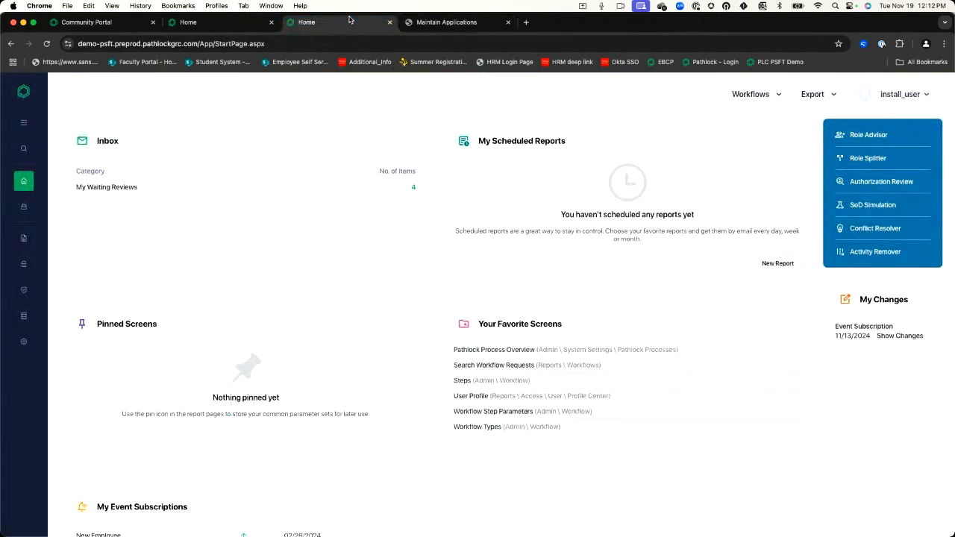
pyautogui.click(24, 151)
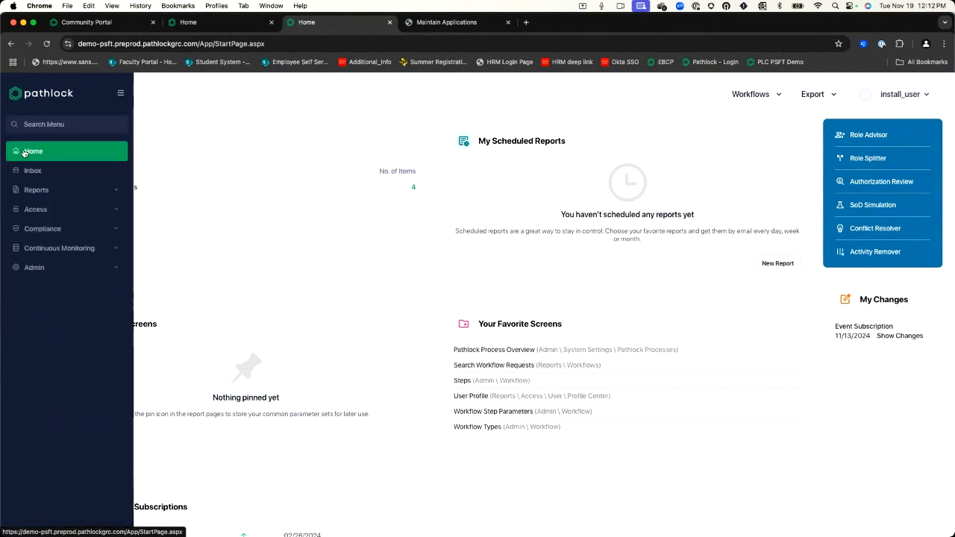
pyautogui.write('or')
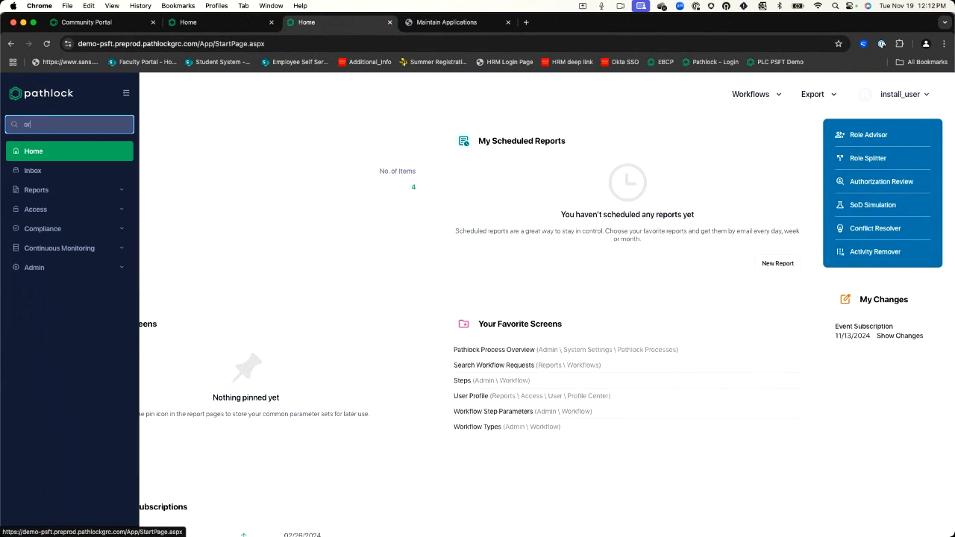
pyautogui.write('g sync')
pyautogui.click(118, 140)
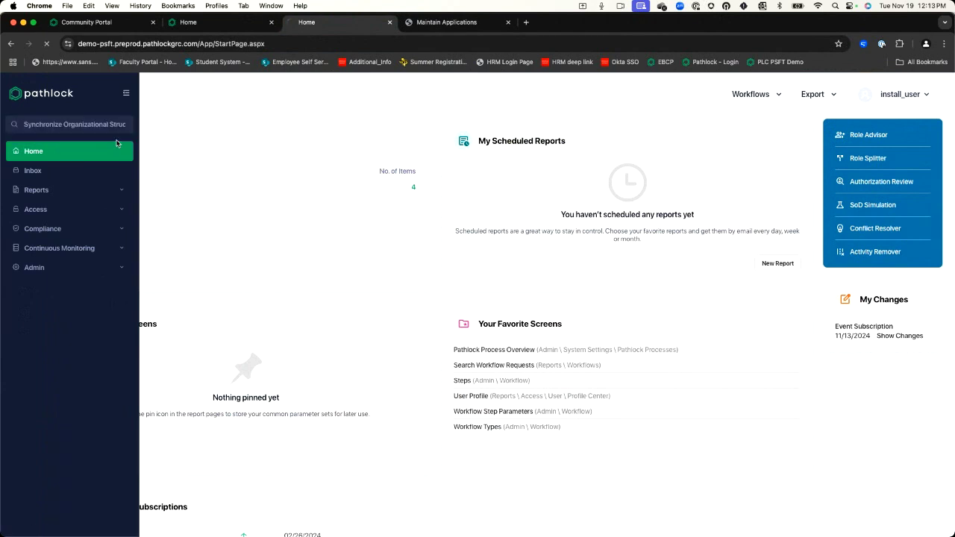
pyautogui.click(83, 214)
pyautogui.click(112, 221)
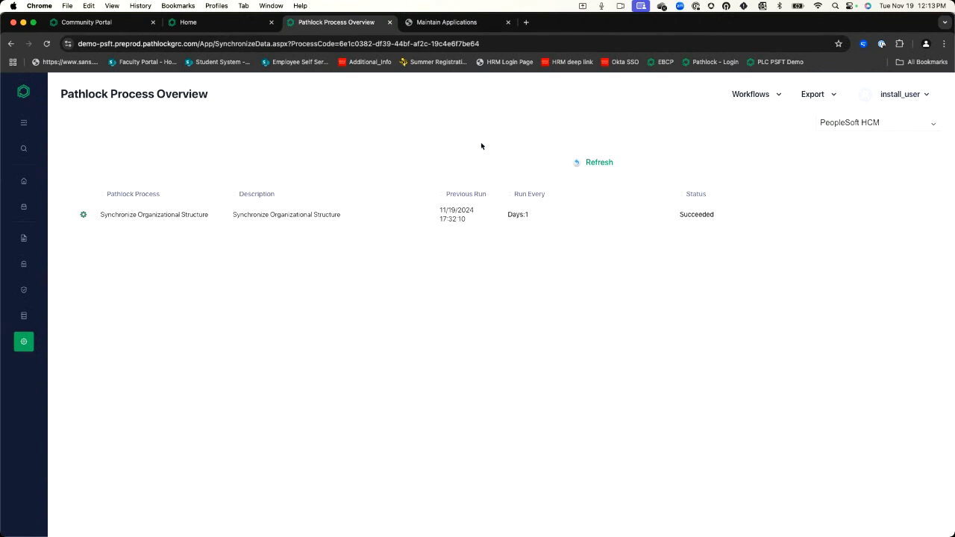
pyautogui.click(609, 168)
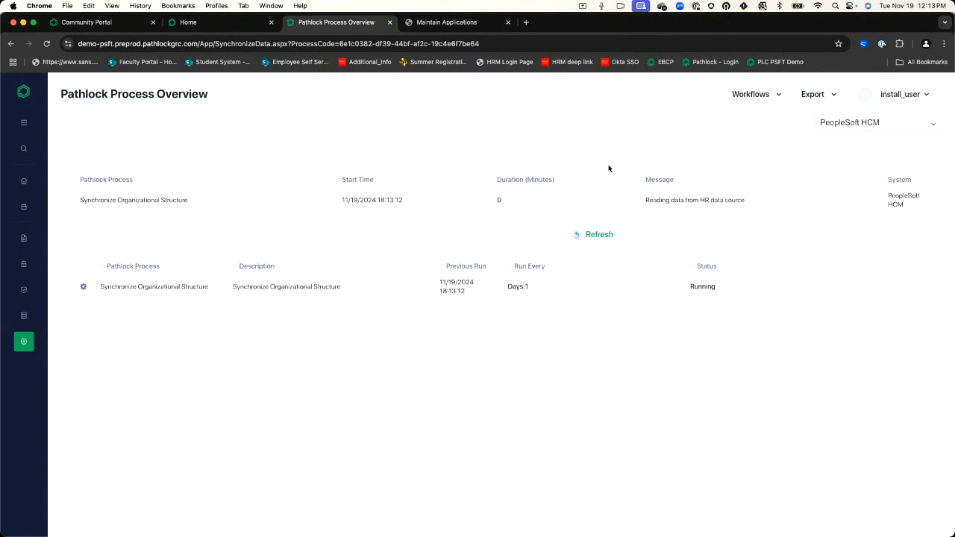
# Open the Business Roles screen and examine the roles contained in the Basic Auth for Students business role
pyautogui.click(24, 152)
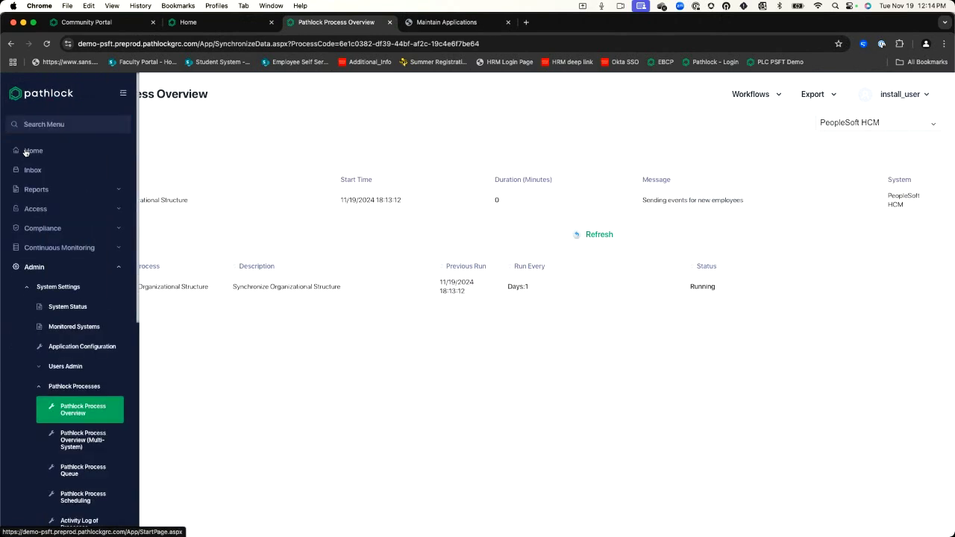
pyautogui.click(54, 129)
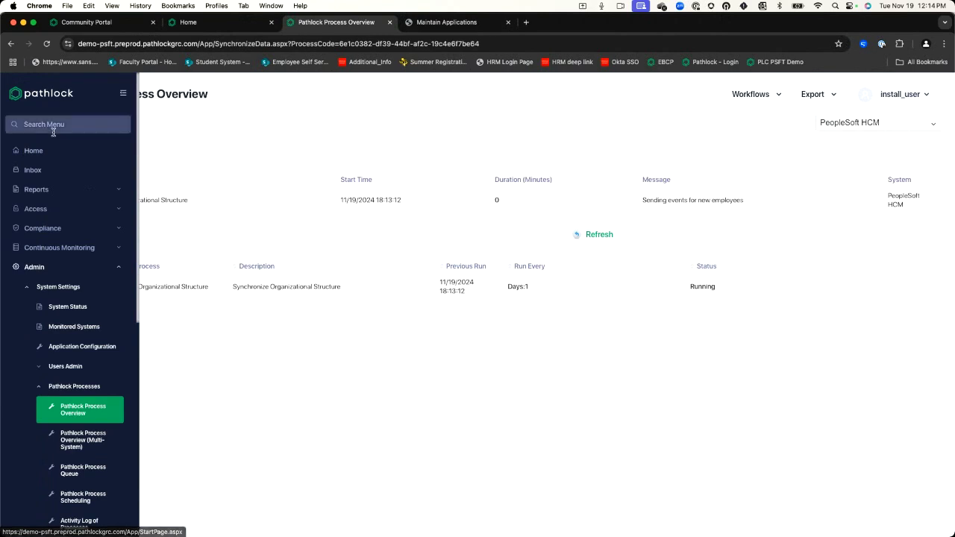
pyautogui.write('bus')
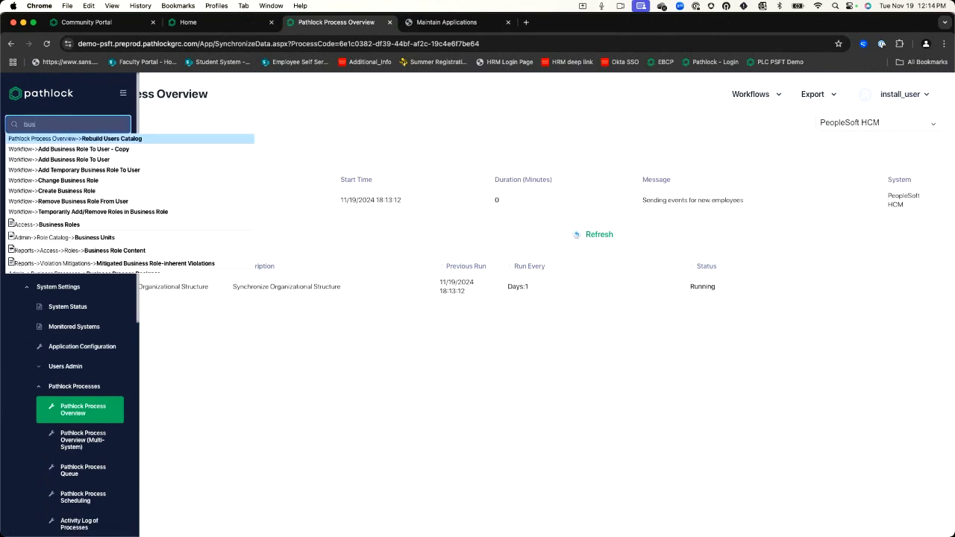
pyautogui.click(64, 225)
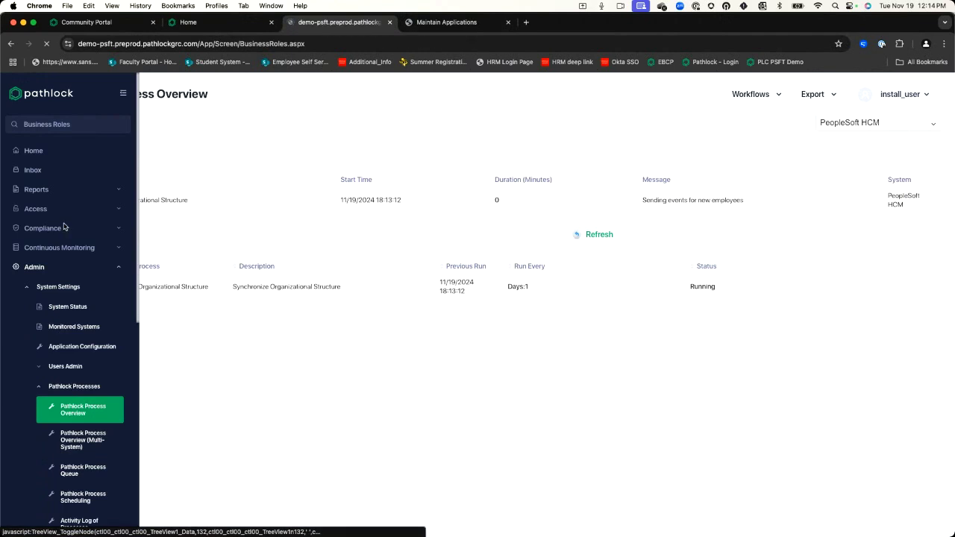
pyautogui.click(182, 290)
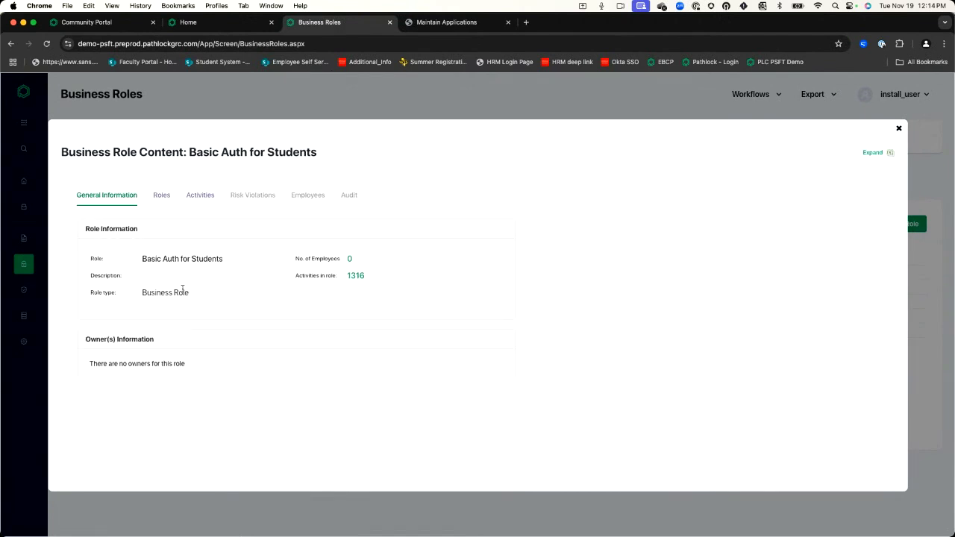
pyautogui.click(164, 196)
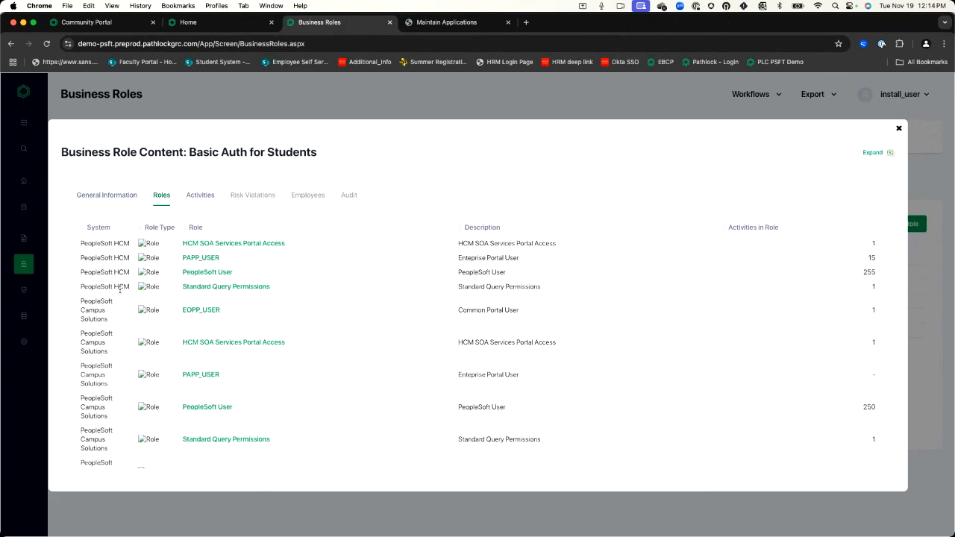
pyautogui.scroll(-3, 120, 291)
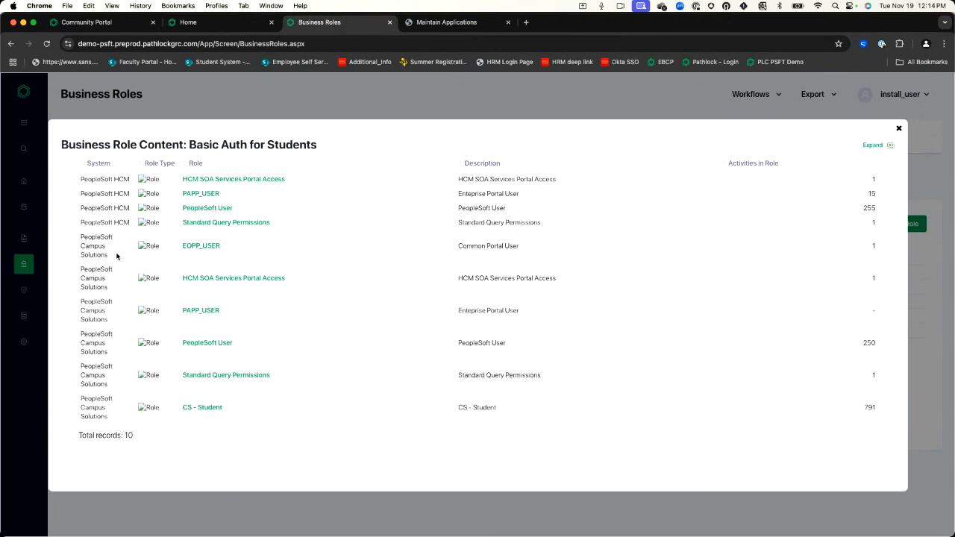
pyautogui.scroll(3, 117, 256)
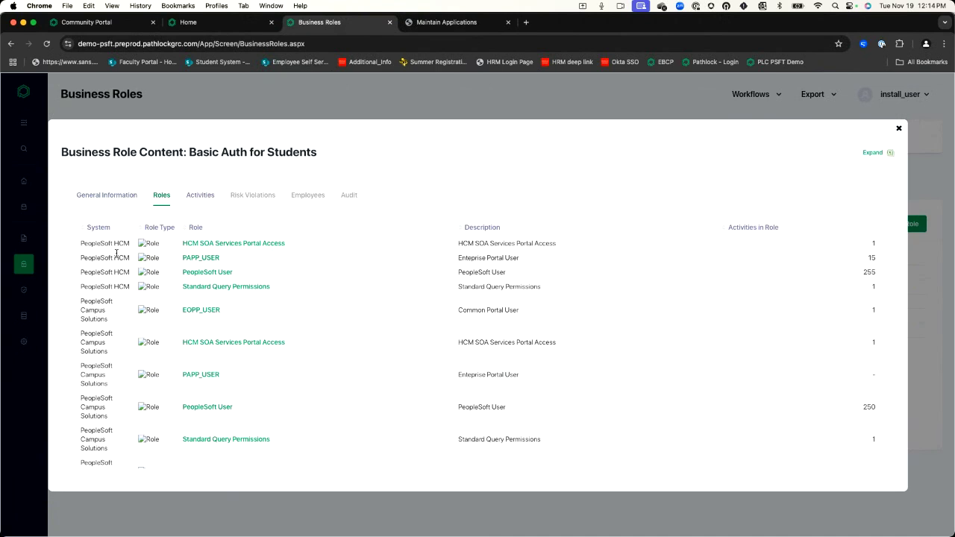
pyautogui.click(899, 129)
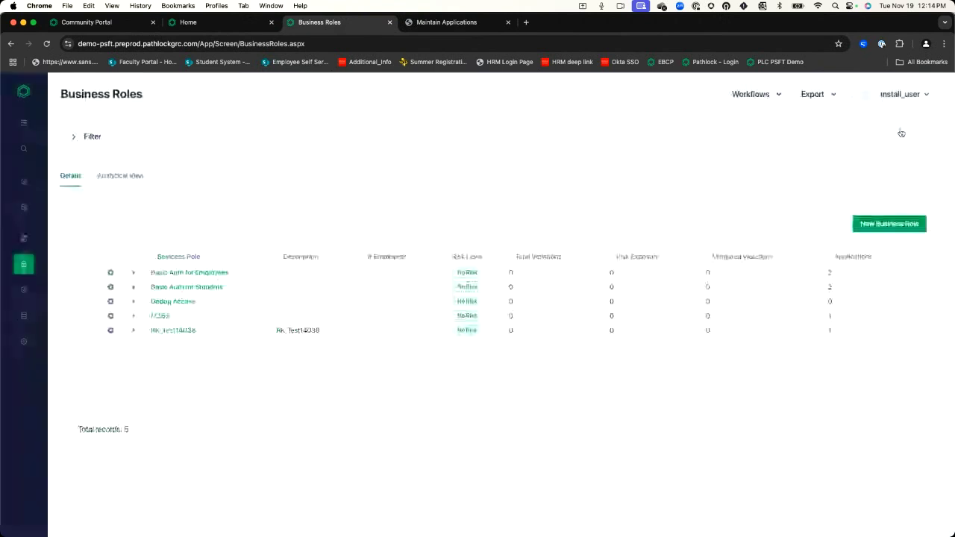
# Return to the Synchronize Organizational Structure process and check its run status
pyautogui.click(23, 149)
pyautogui.write('org')
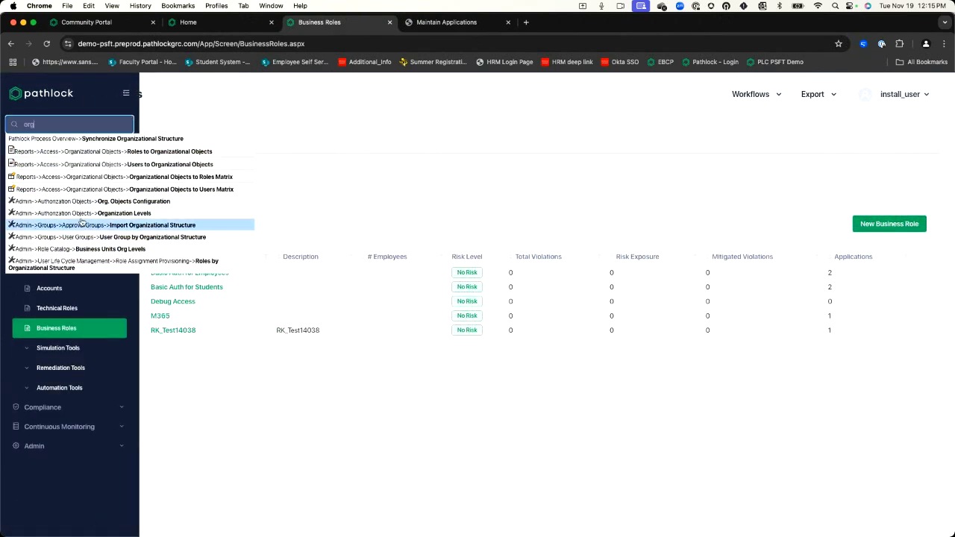
pyautogui.click(101, 140)
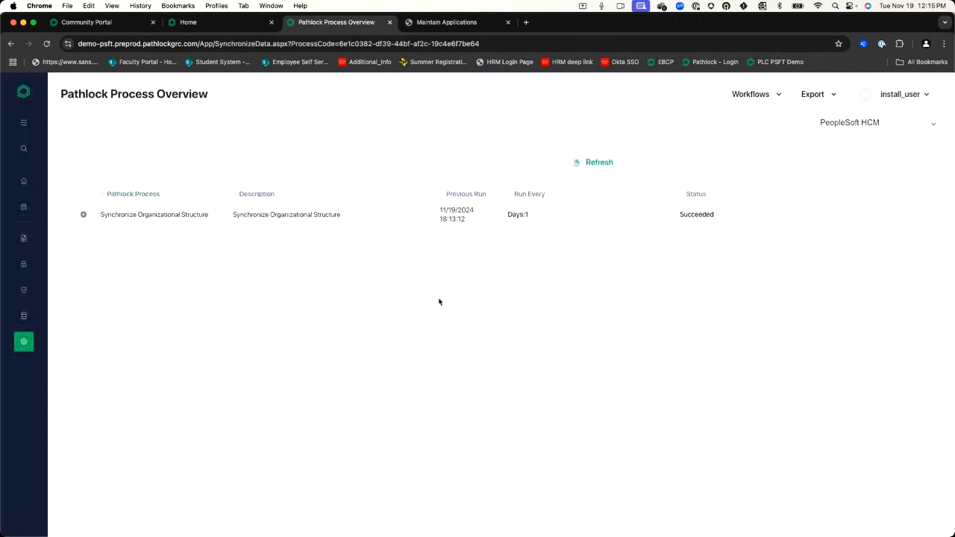
# Open the favorite New User Access Request for Employees-CS workflow and examine its managed steps and flow diagram
pyautogui.moveTo(896, 97)
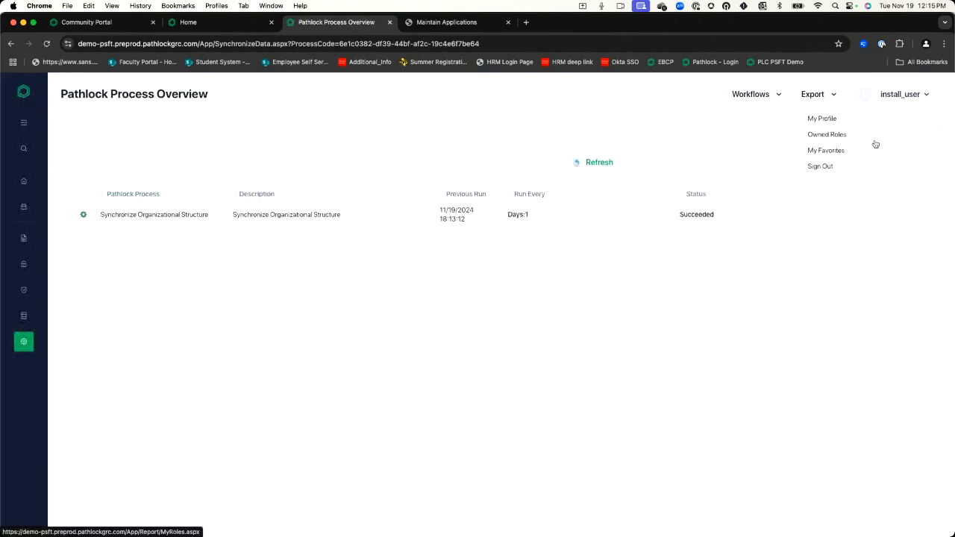
pyautogui.moveTo(844, 152)
pyautogui.click(713, 205)
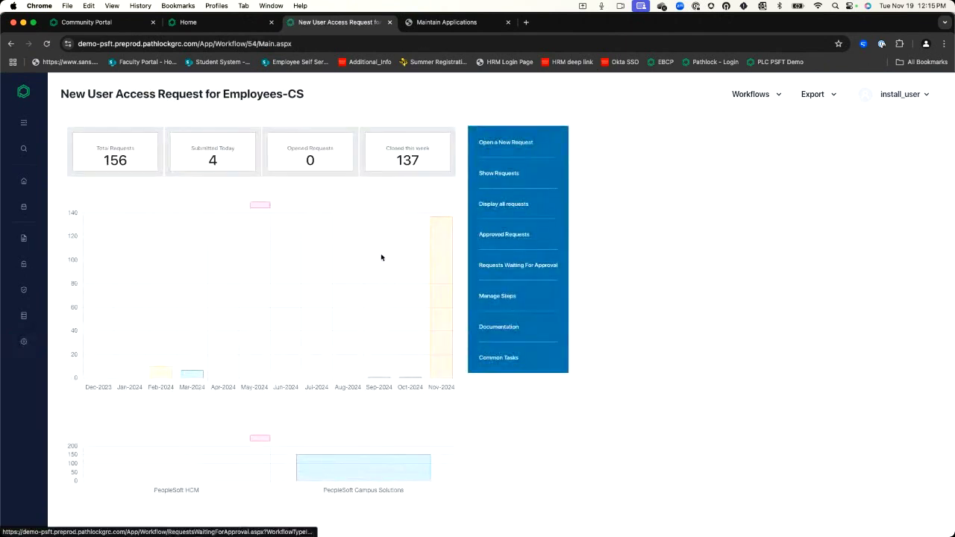
pyautogui.click(503, 297)
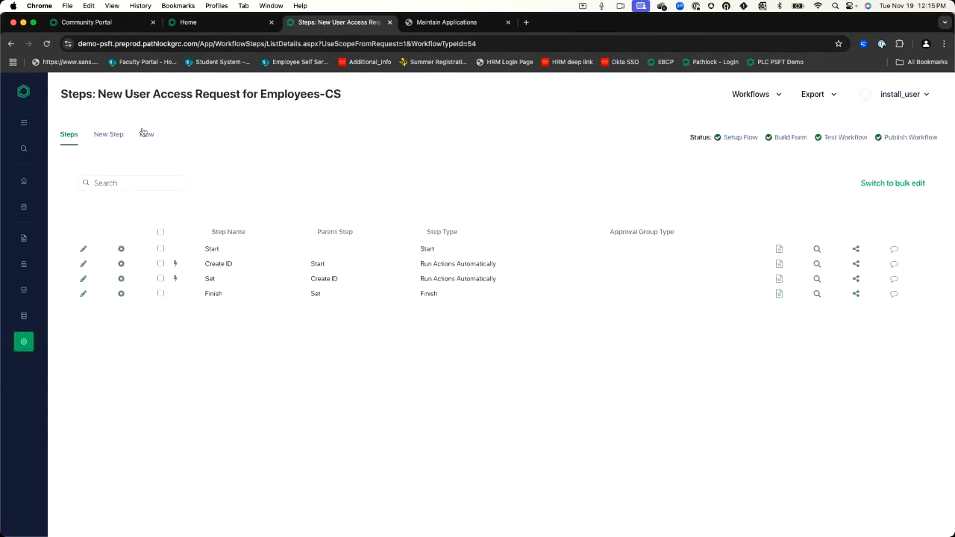
pyautogui.click(149, 137)
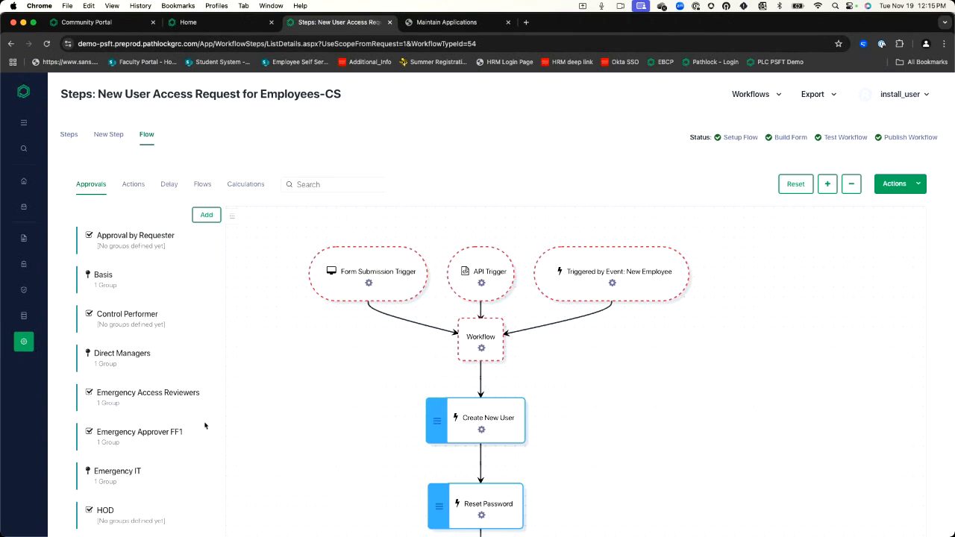
pyautogui.scroll(-1, 188, 412)
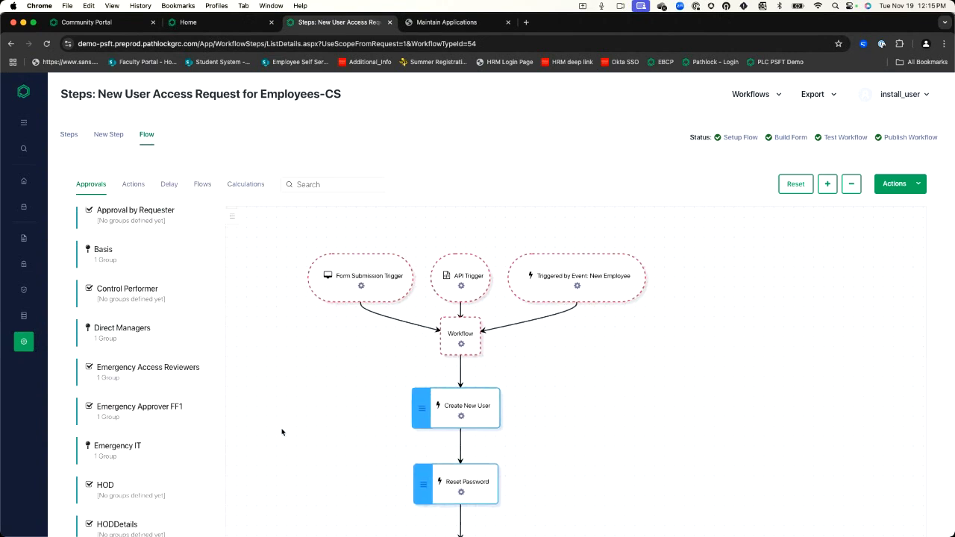
pyautogui.scroll(-1, 939, 394)
pyautogui.scroll(-2, 617, 281)
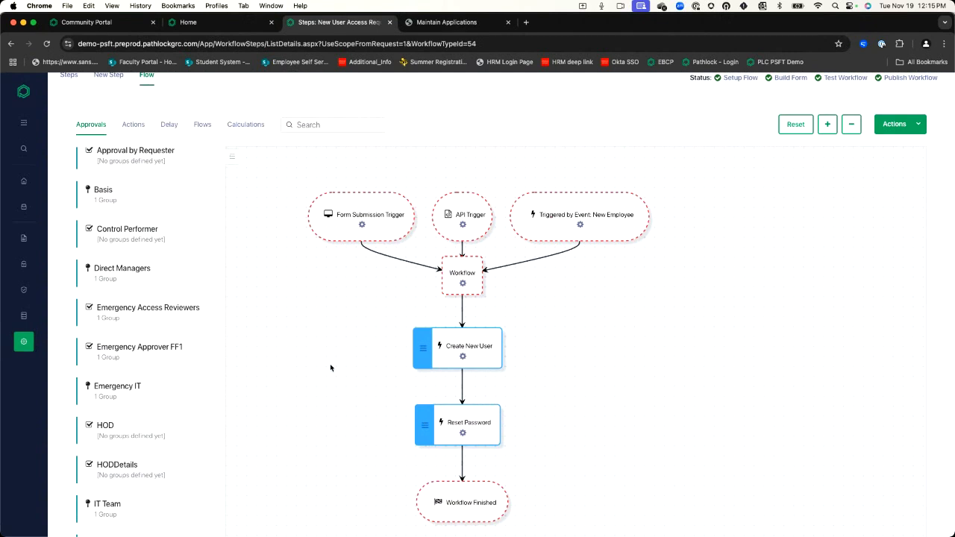
pyautogui.scroll(1, 61, 289)
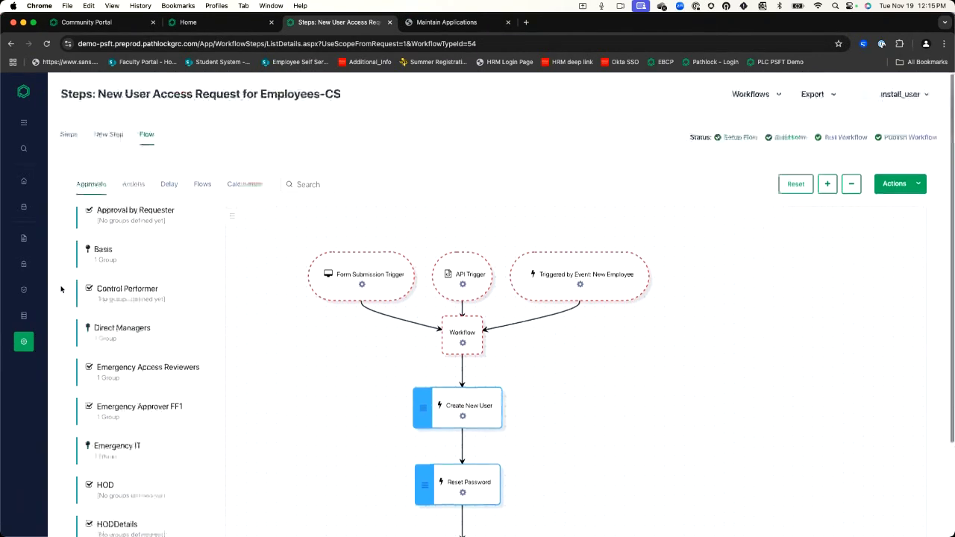
pyautogui.click(69, 134)
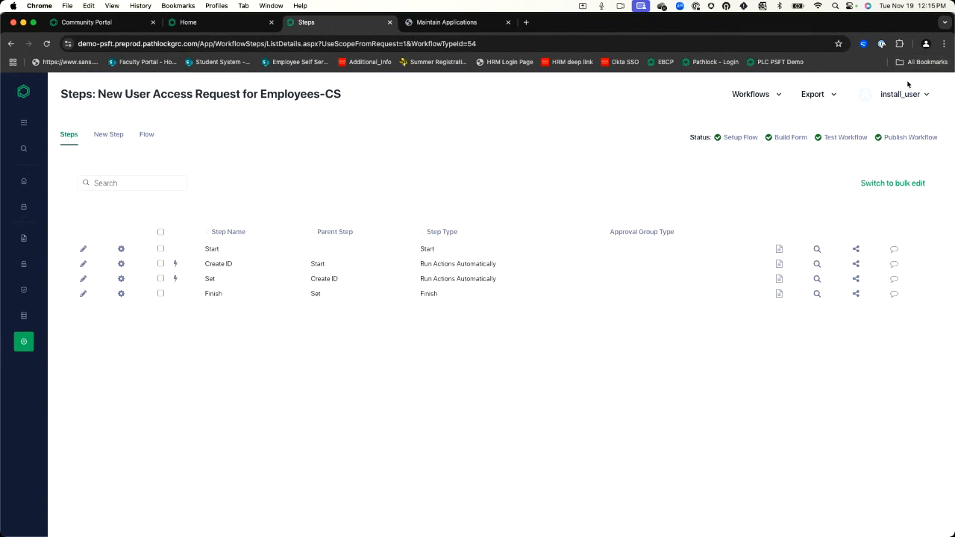
# Show the requests of the New User Access Request for Employees-CS workflow and compare them with the applicant's record in Maintain Applications
pyautogui.click(903, 95)
pyautogui.moveTo(826, 150)
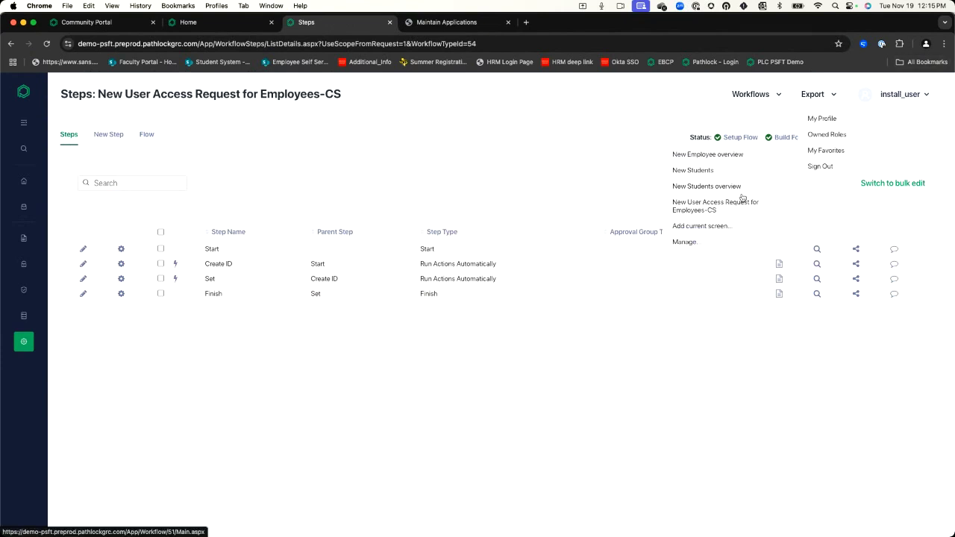
pyautogui.click(720, 203)
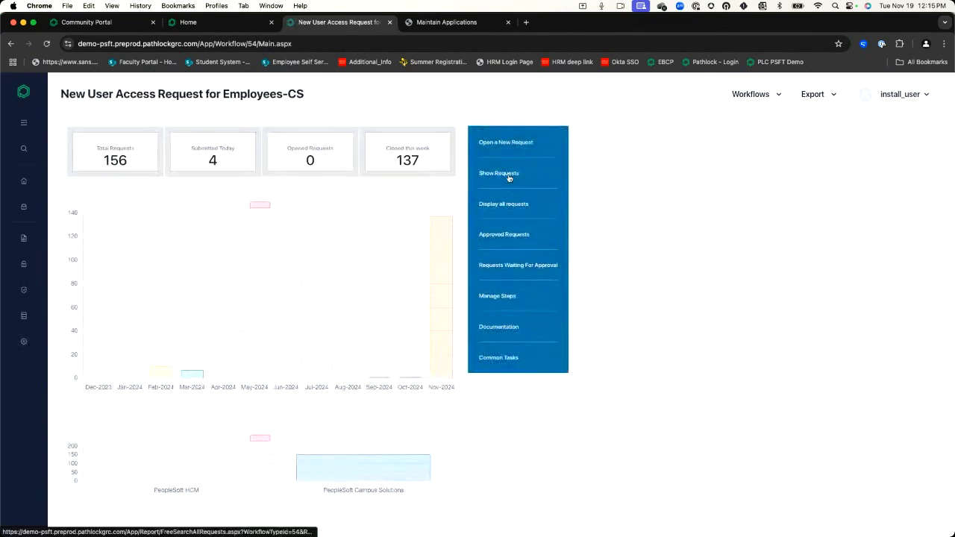
pyautogui.click(510, 176)
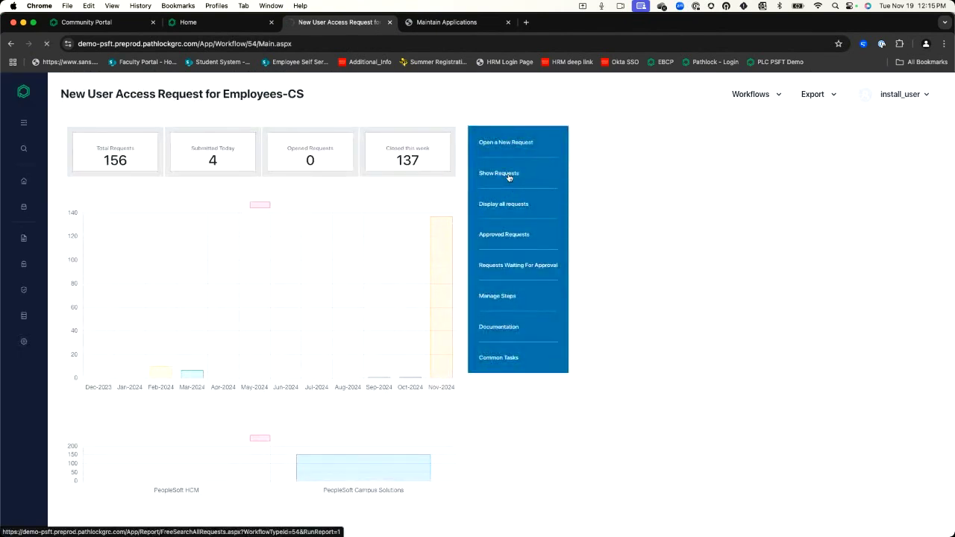
pyautogui.scroll(-5, 346, 348)
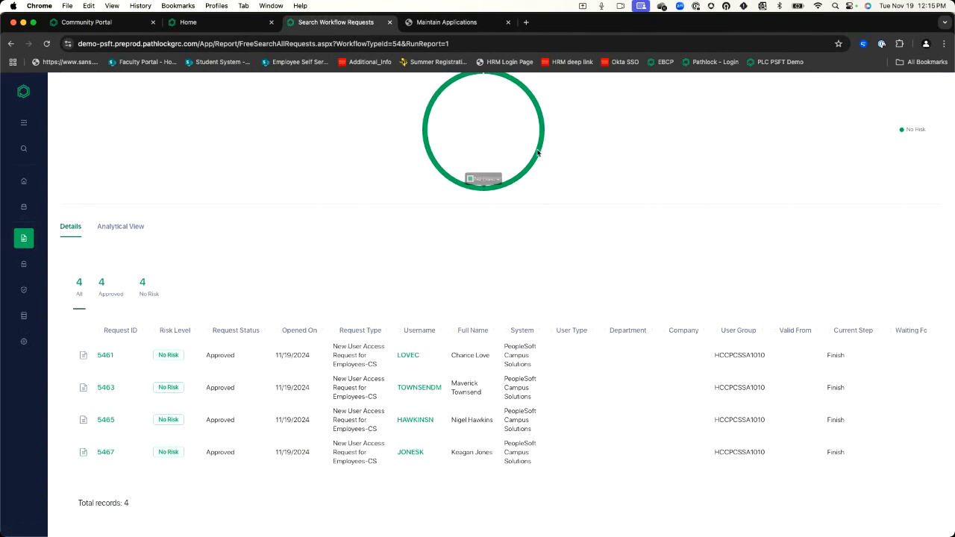
pyautogui.click(455, 22)
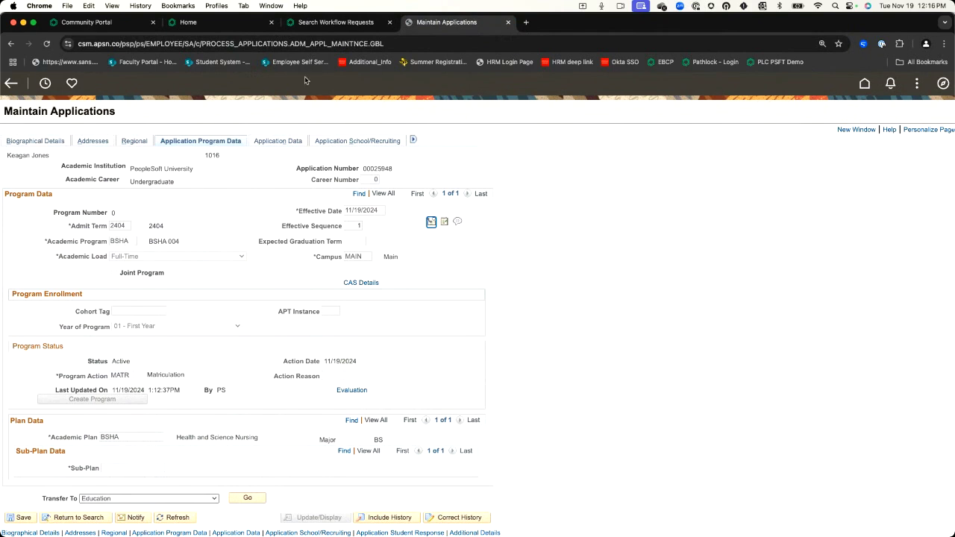
pyautogui.click(336, 22)
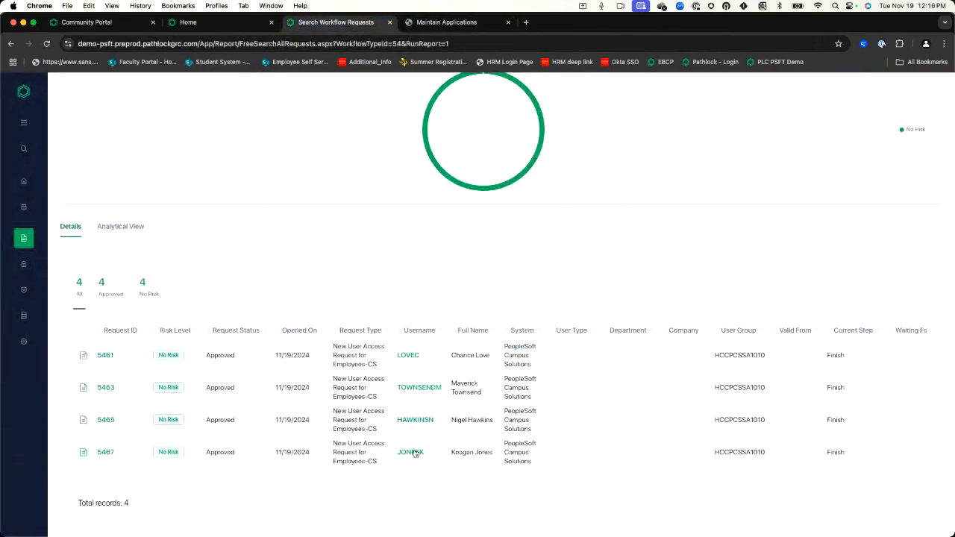
# Open the newest access request and examine its employee information, assigned roles, system actions and workflow step history
pyautogui.click(108, 453)
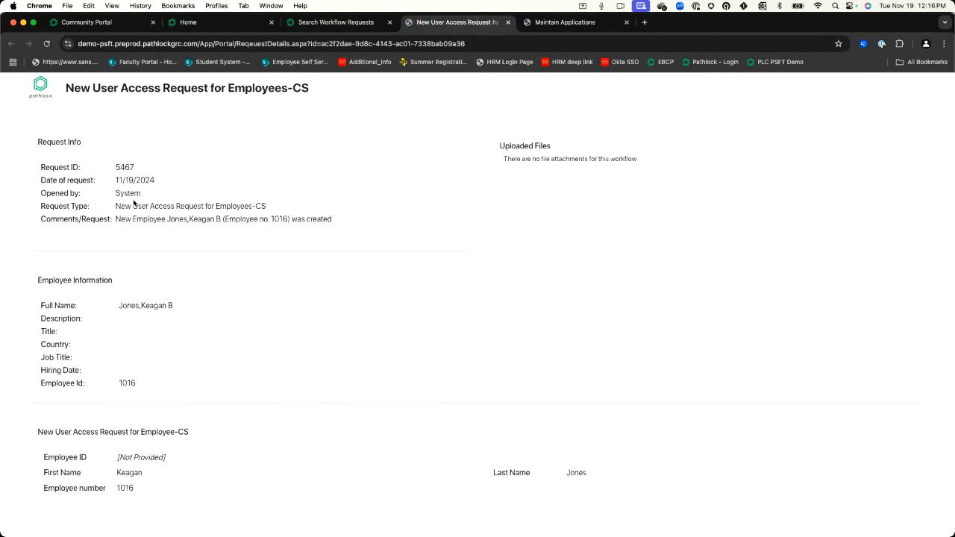
pyautogui.scroll(-3, 136, 236)
pyautogui.scroll(-1, 136, 236)
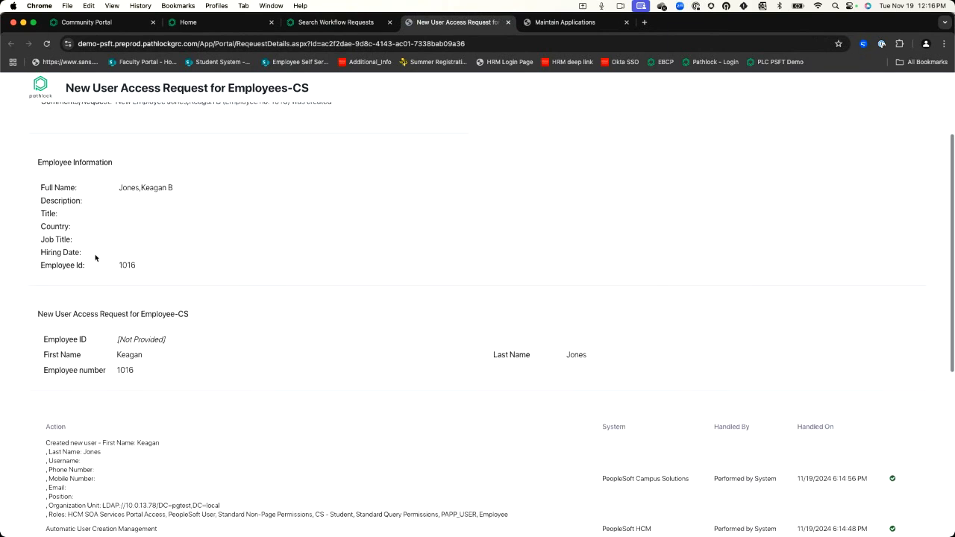
pyautogui.scroll(-3, 133, 283)
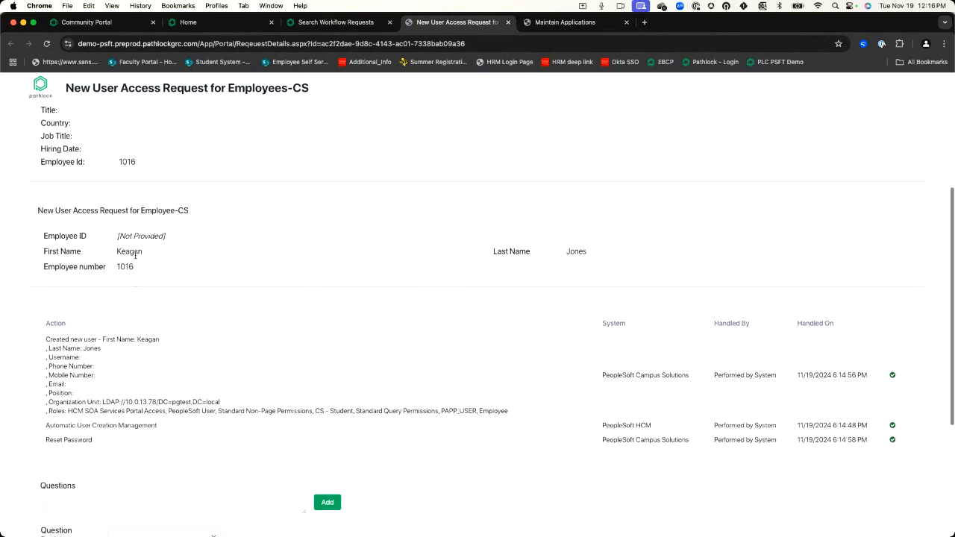
pyautogui.scroll(-1, 34, 401)
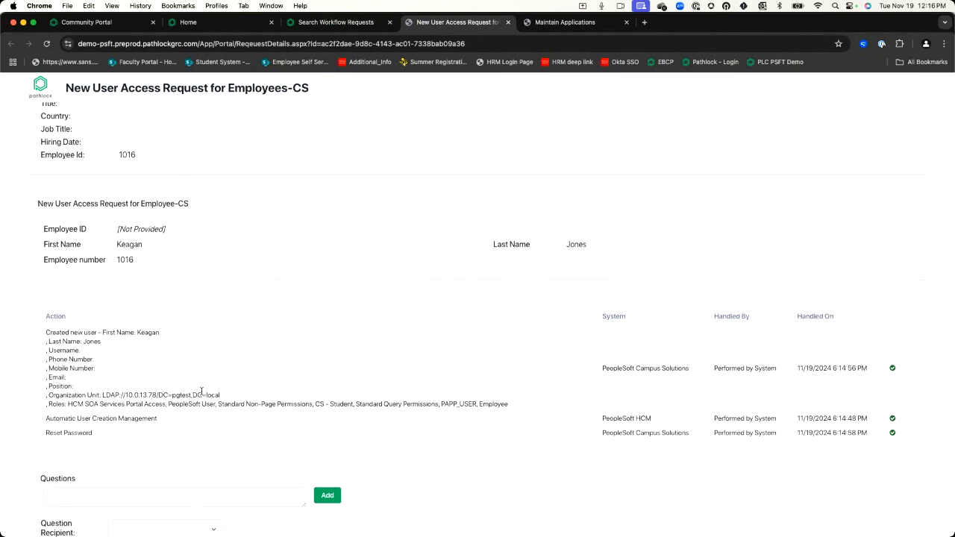
pyautogui.scroll(5, 642, 380)
pyautogui.scroll(-5, 641, 380)
pyautogui.scroll(-2, 687, 373)
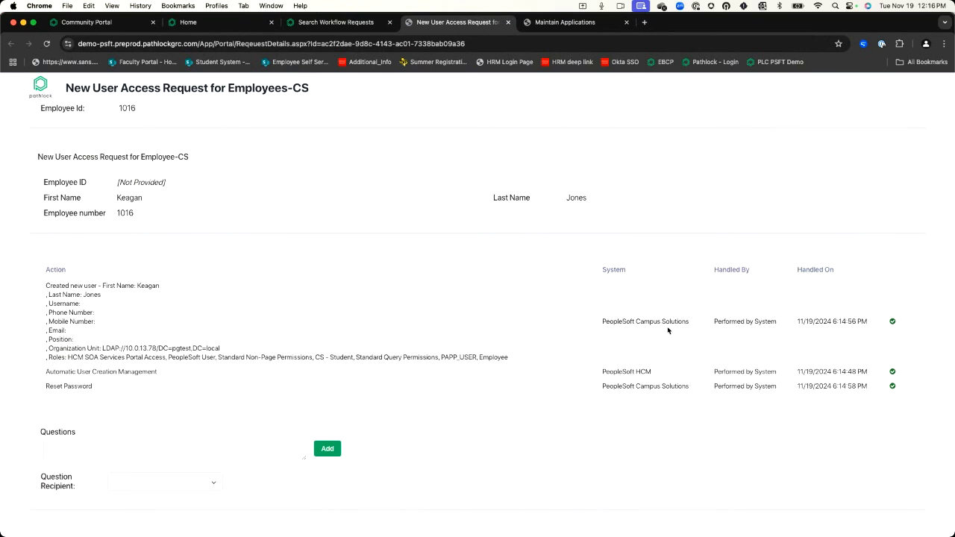
pyautogui.scroll(-1, 624, 397)
pyautogui.scroll(-5, 624, 397)
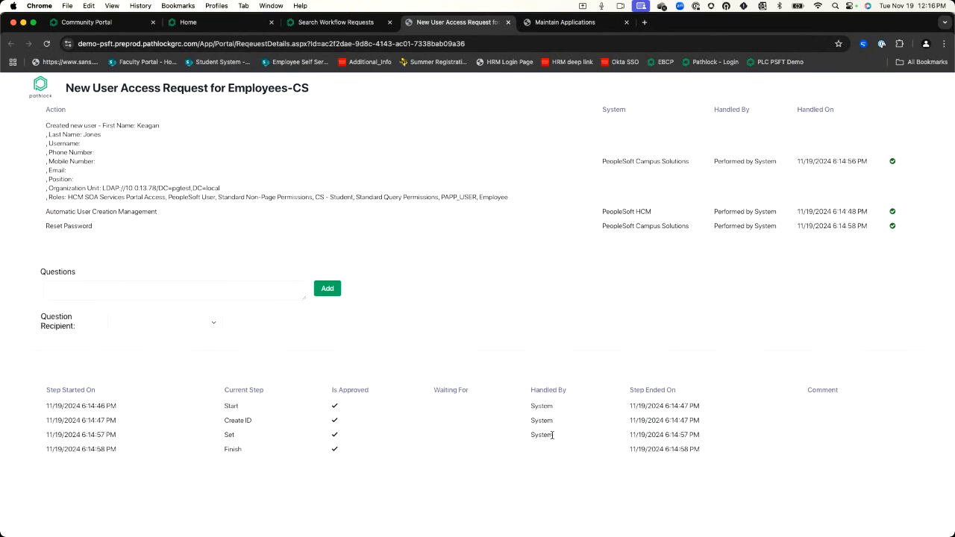
pyautogui.scroll(12, 555, 443)
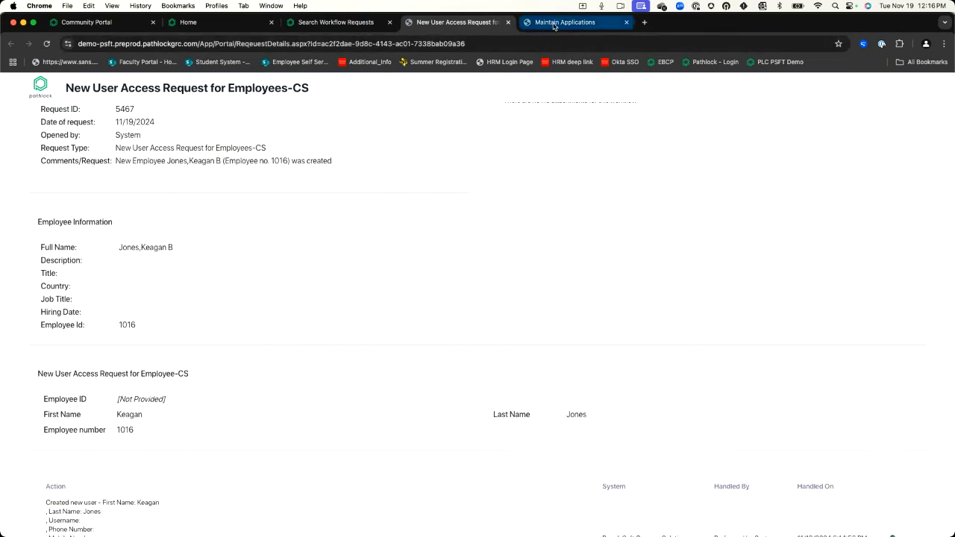
pyautogui.scroll(-5, 163, 278)
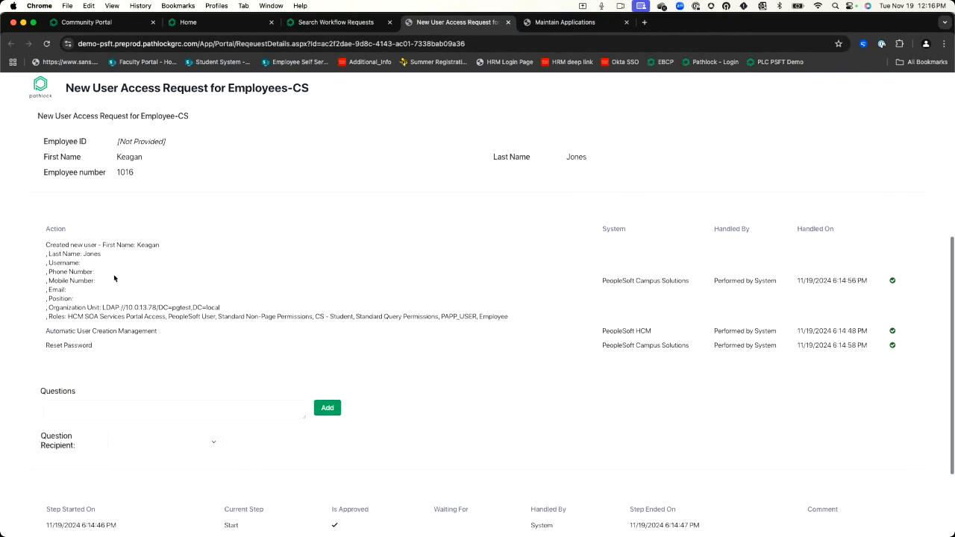
pyautogui.doubleClick(94, 252)
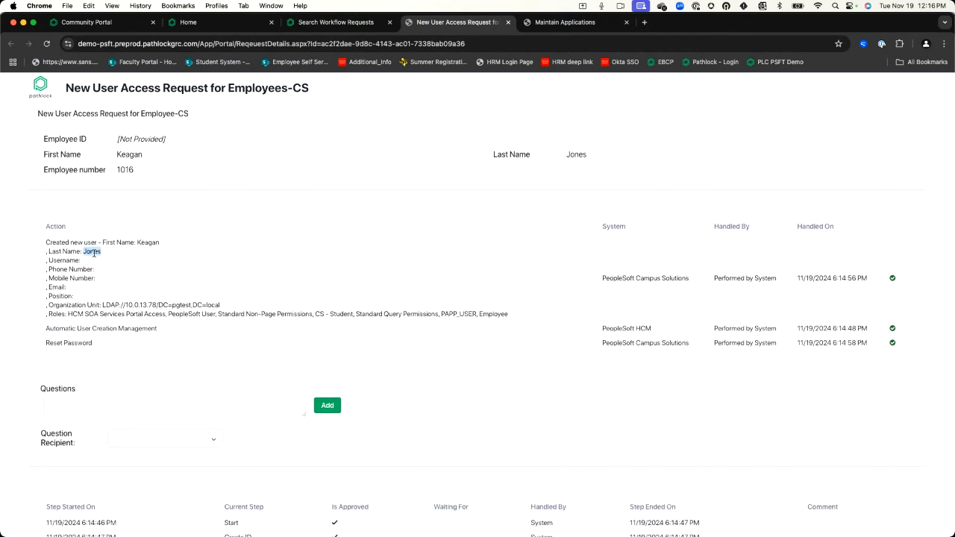
# Switch to PeopleSoft and open the student's record in User Profiles, searching user IDs by the student's last name
pyautogui.click(565, 22)
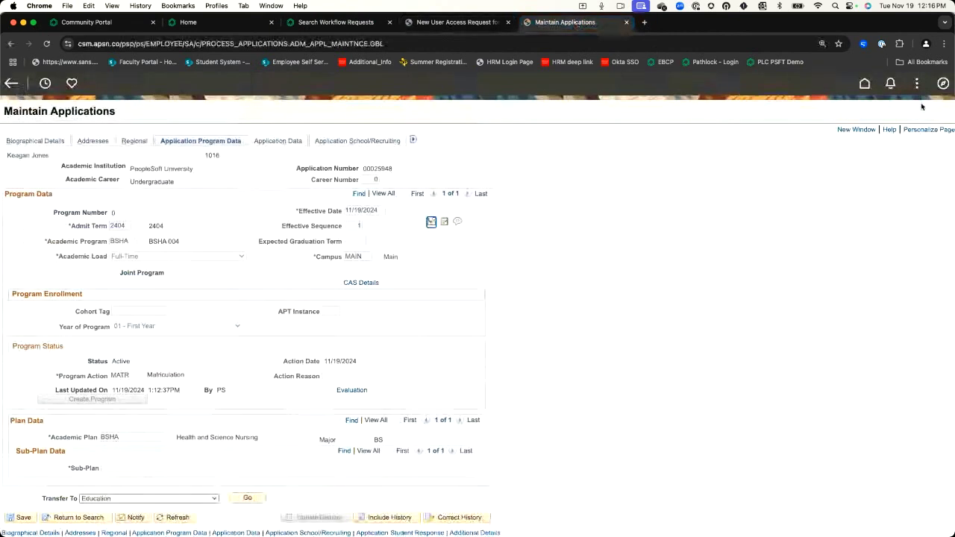
pyautogui.click(943, 83)
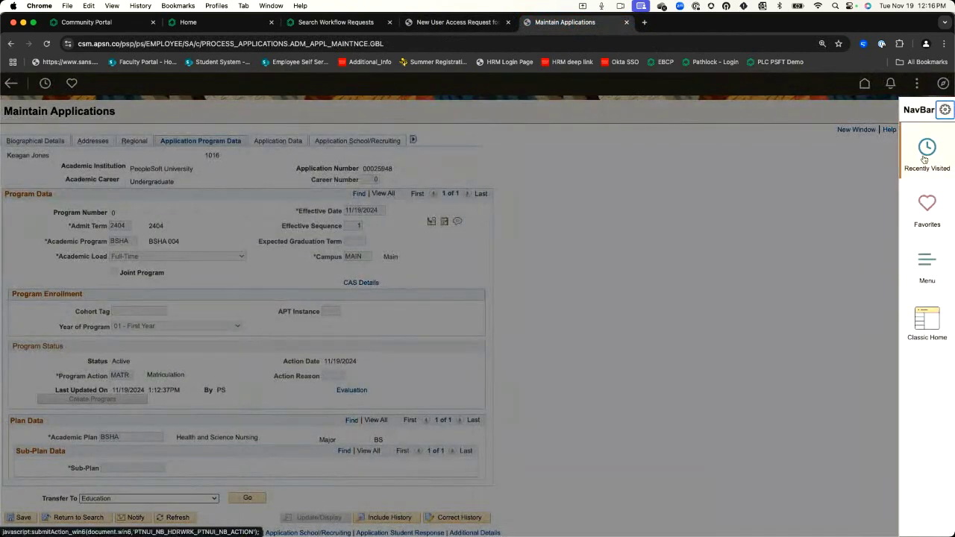
pyautogui.click(926, 160)
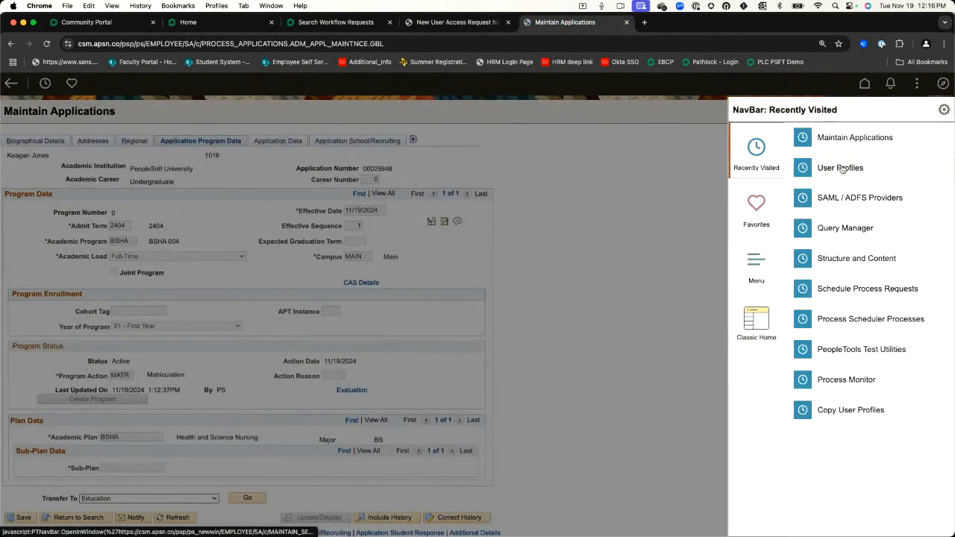
pyautogui.click(841, 168)
pyautogui.write('jones')
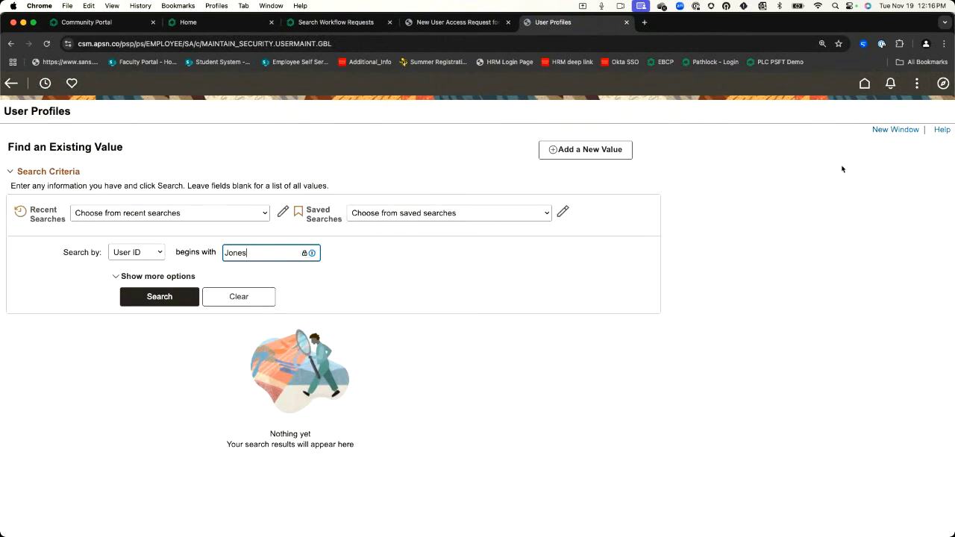
pyautogui.press('Return')
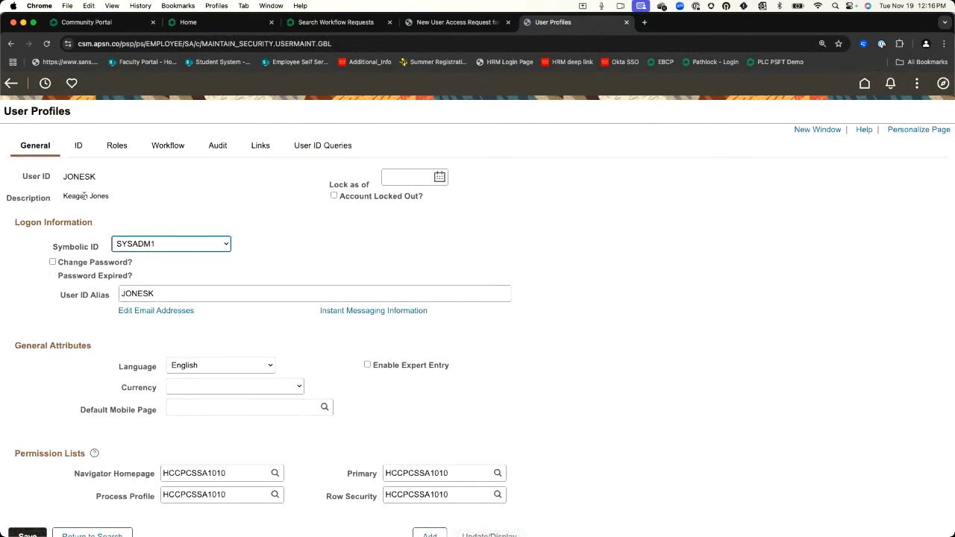
# Review the student's user profile: the general settings and permission lists, linked employee ID, assigned roles and audit information
pyautogui.scroll(-1, 170, 440)
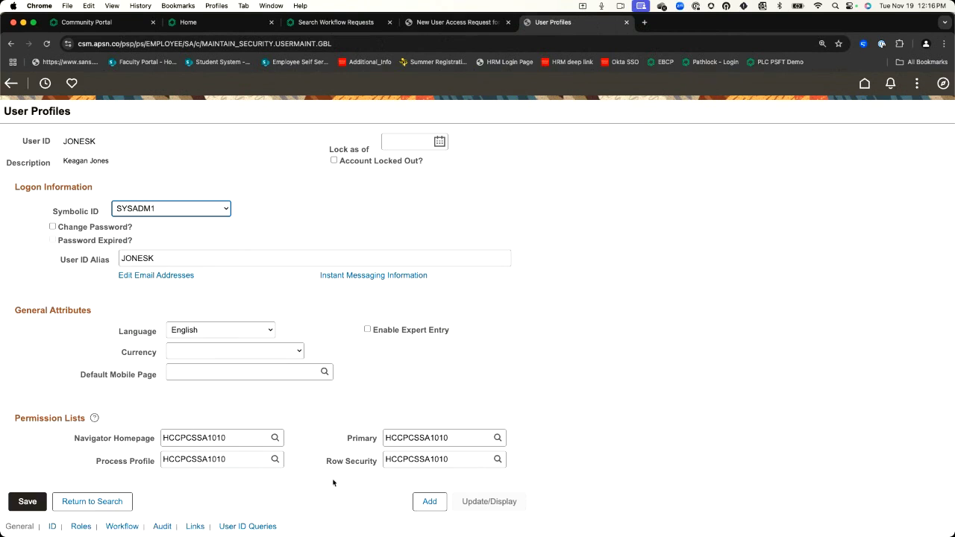
pyautogui.scroll(1, 220, 297)
pyautogui.click(76, 147)
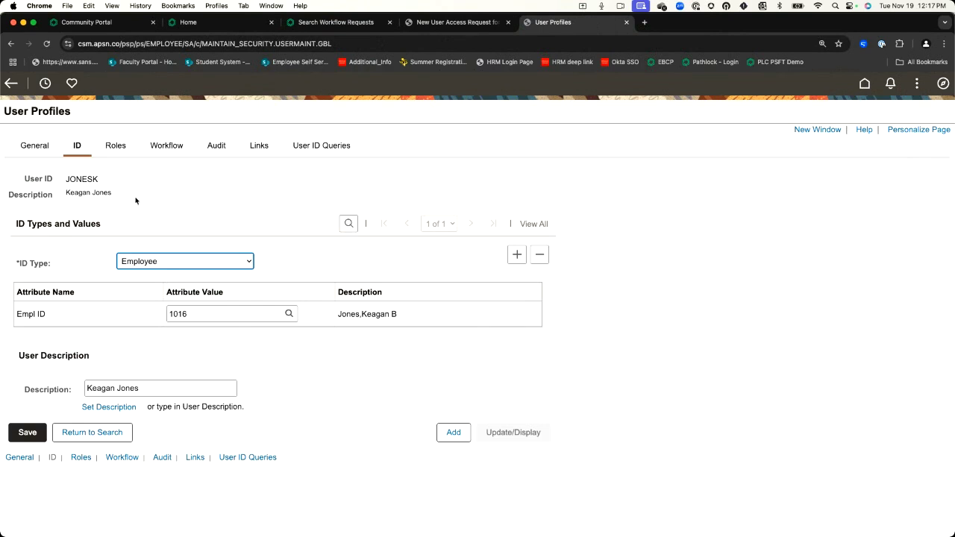
pyautogui.click(115, 146)
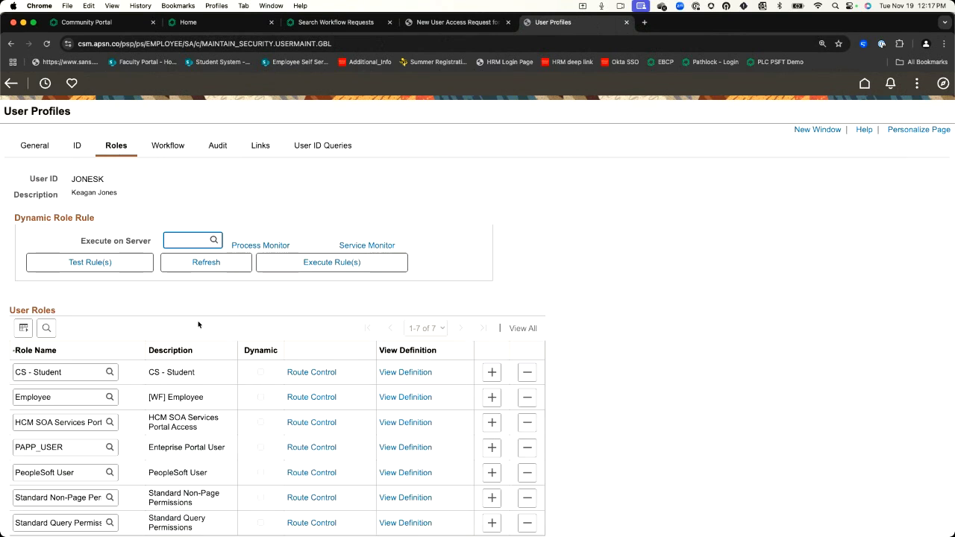
pyautogui.scroll(-2, 149, 348)
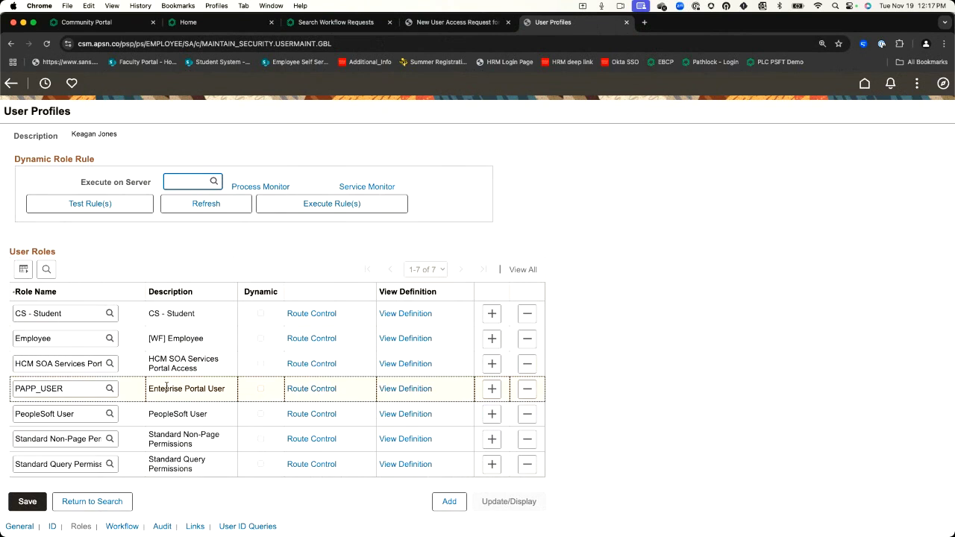
pyautogui.scroll(2, 168, 388)
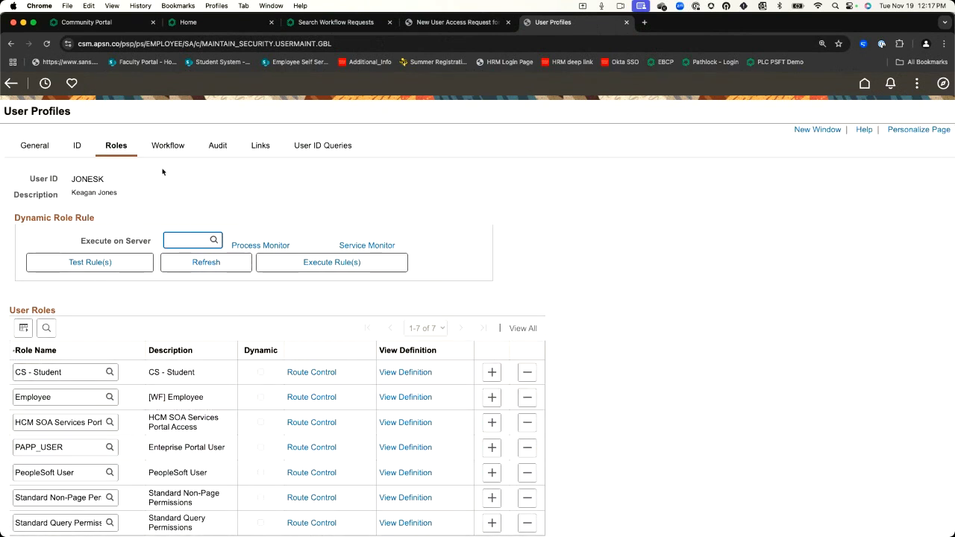
pyautogui.click(215, 146)
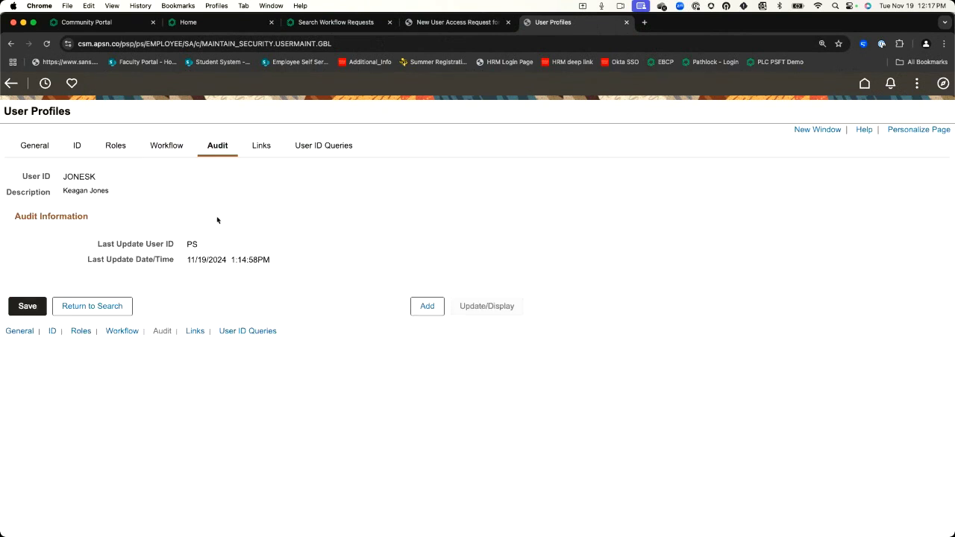
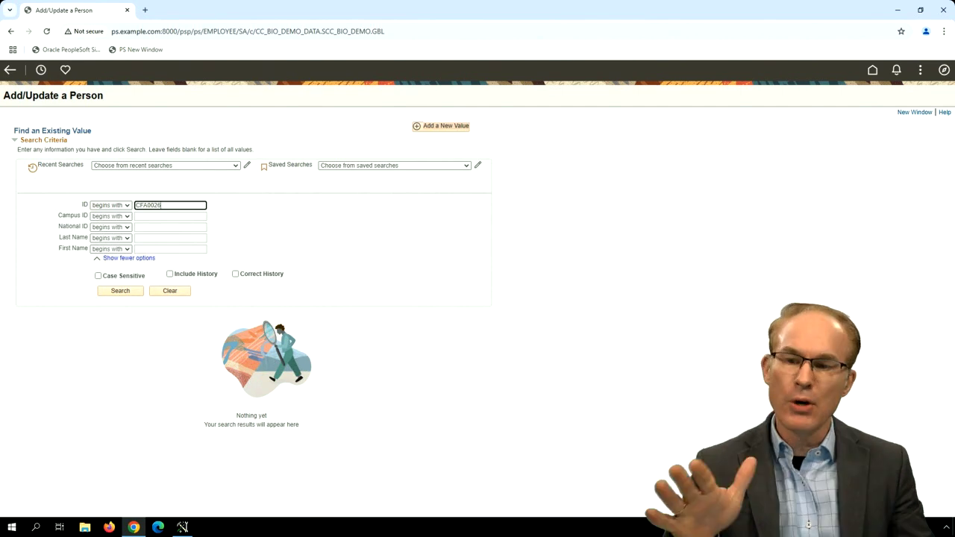
# Find the person by ID in Add/Update a Person and compare the Biographical Details with the masked date of birth in the search results
pyautogui.click(606, 173)
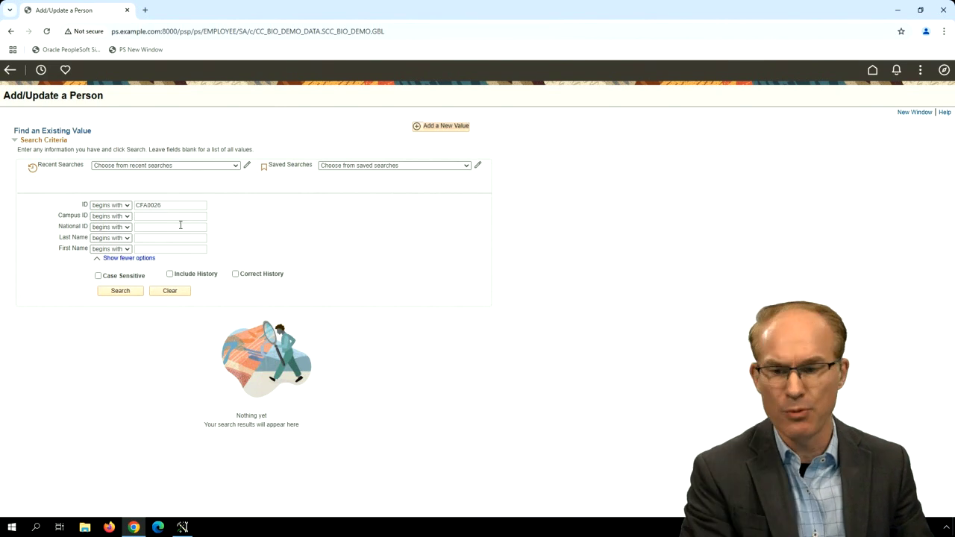
pyautogui.click(120, 292)
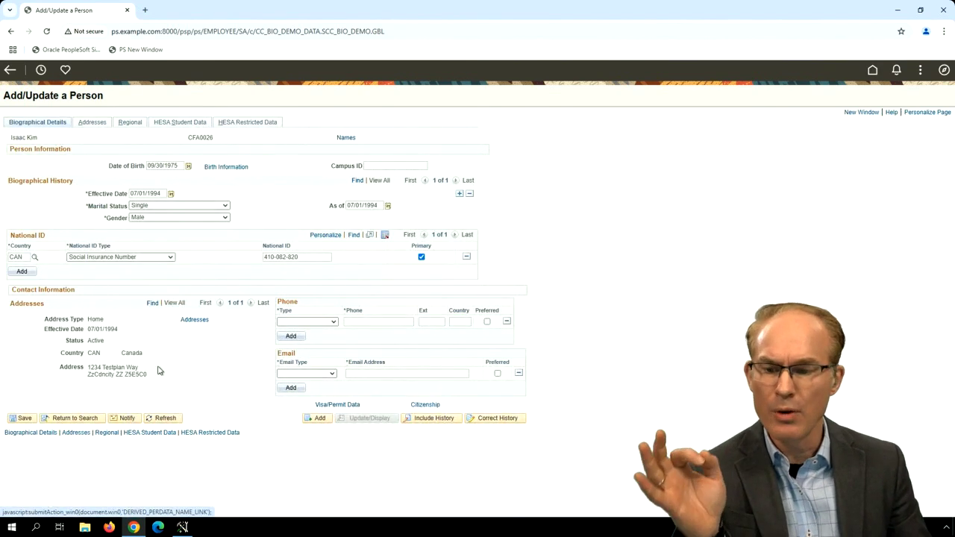
pyautogui.click(77, 419)
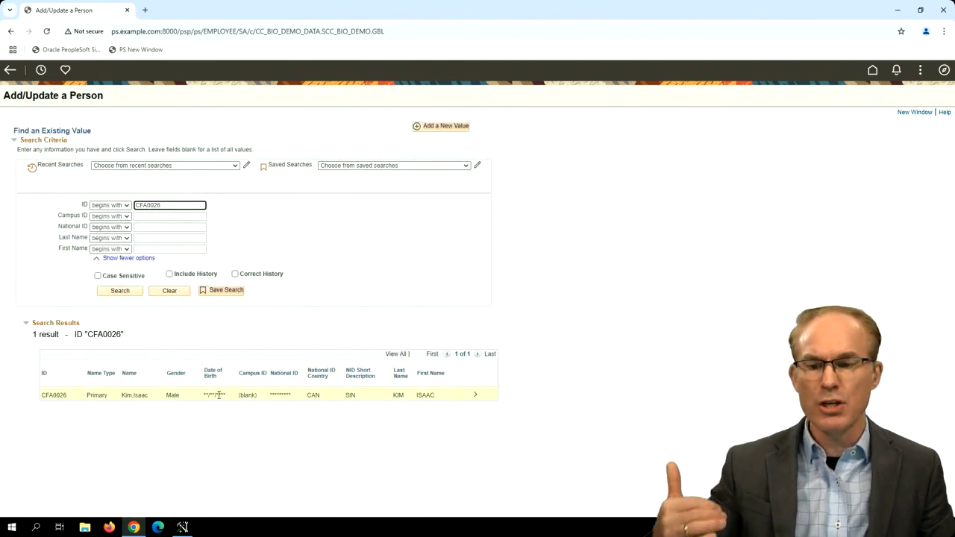
pyautogui.moveTo(205, 394); pyautogui.dragTo(230, 399)
pyautogui.click(230, 399)
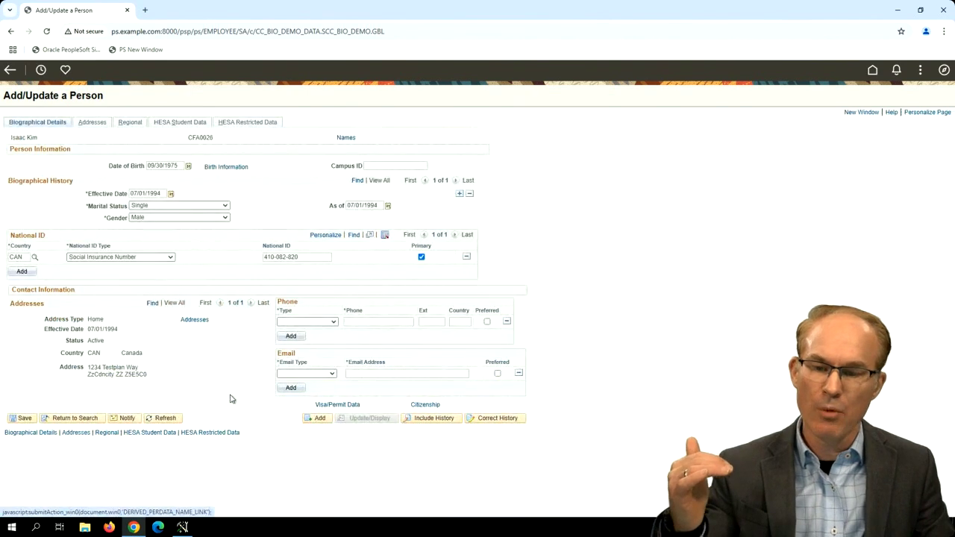
pyautogui.click(91, 419)
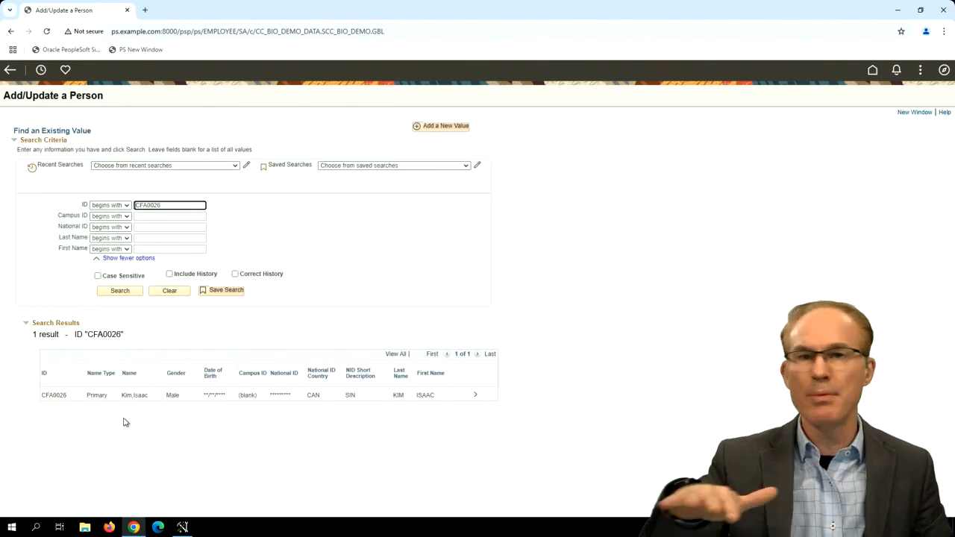
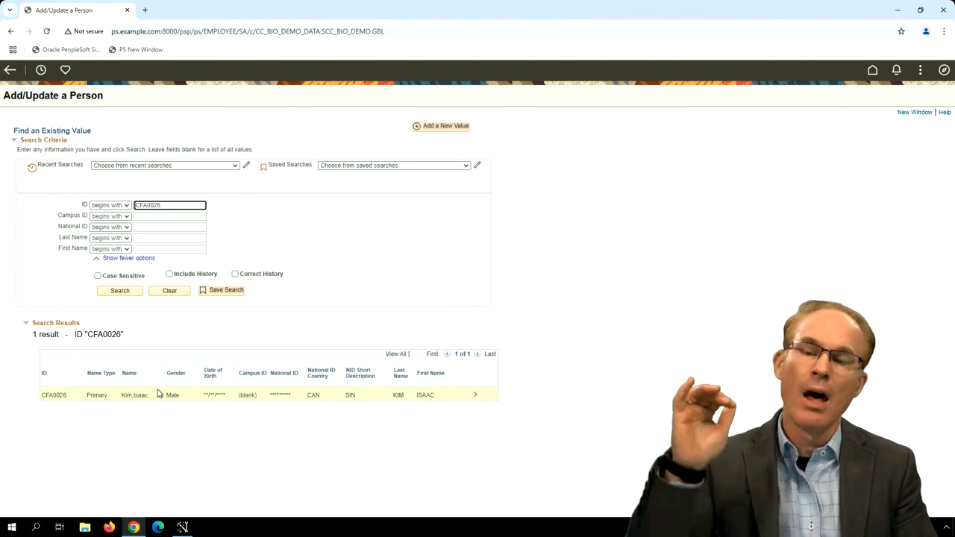
# Reopen the person's Biographical Details, inspect the date of birth, national ID and effective date fields, and return to the search results
pyautogui.click(94, 399)
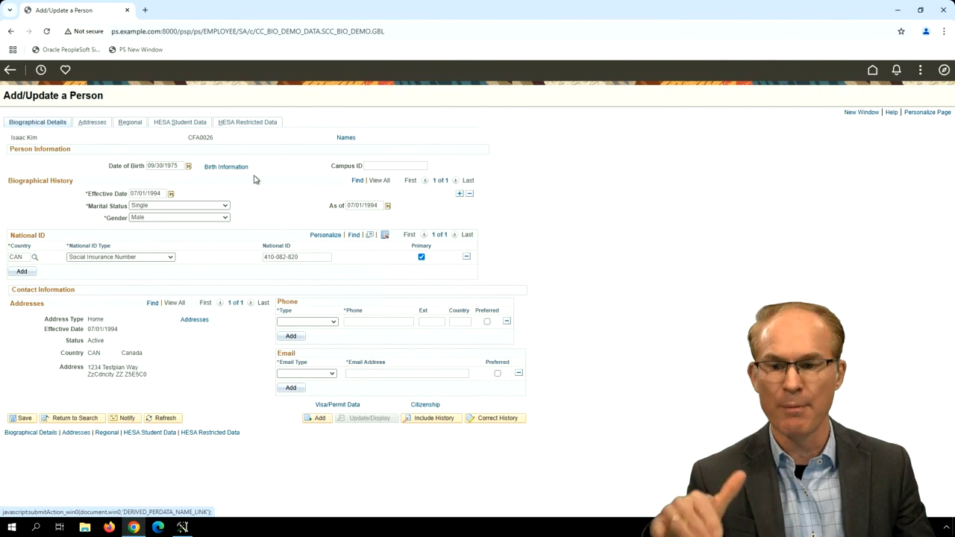
pyautogui.click(168, 167)
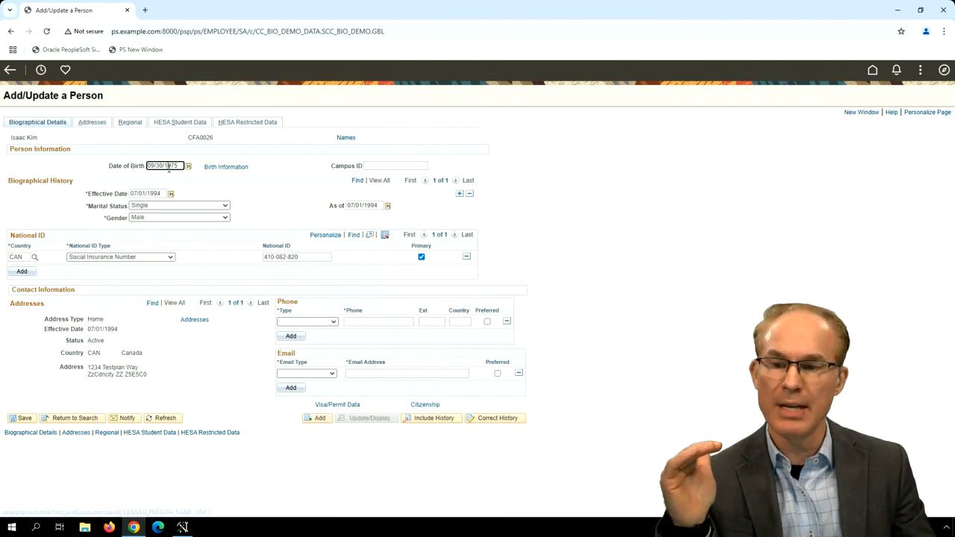
pyautogui.moveTo(147, 167); pyautogui.dragTo(179, 167)
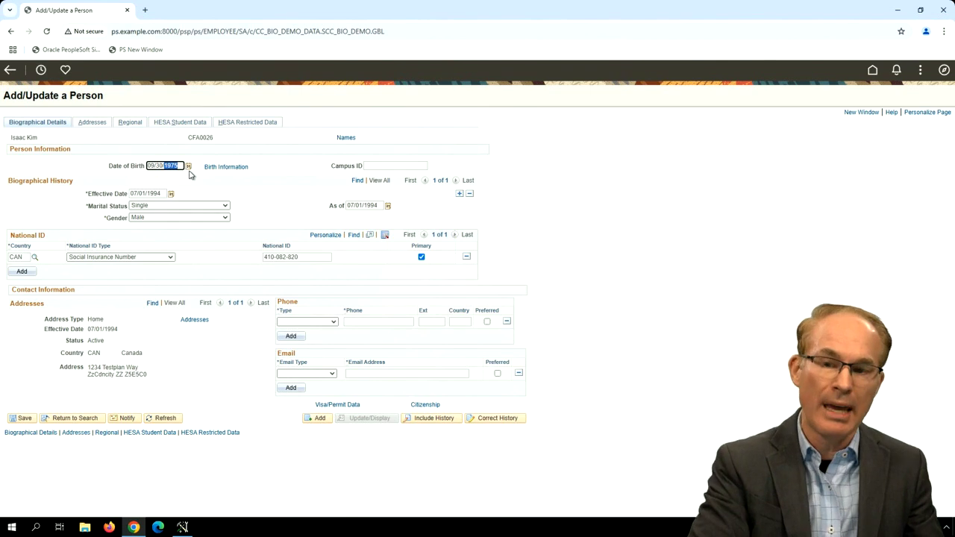
pyautogui.doubleClick(282, 257)
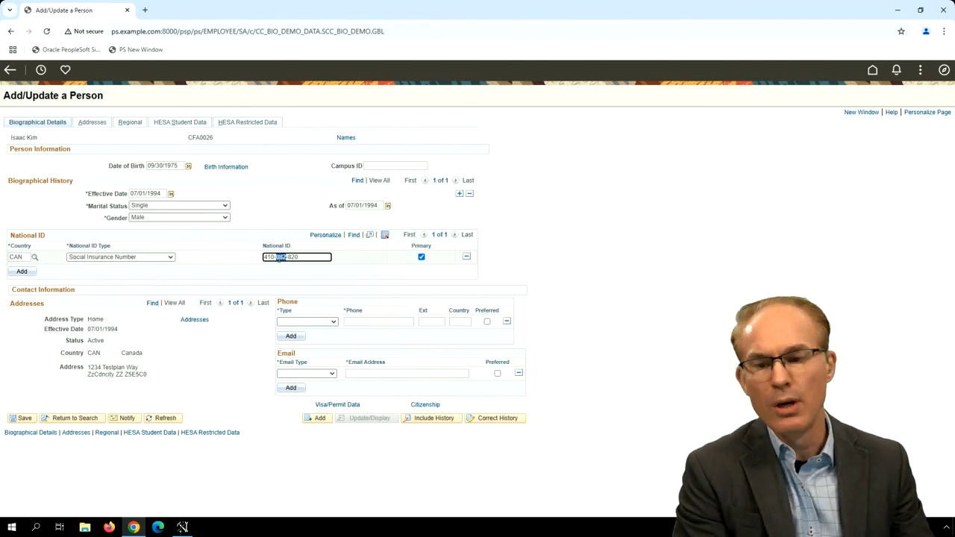
pyautogui.write('082')
pyautogui.click(521, 196)
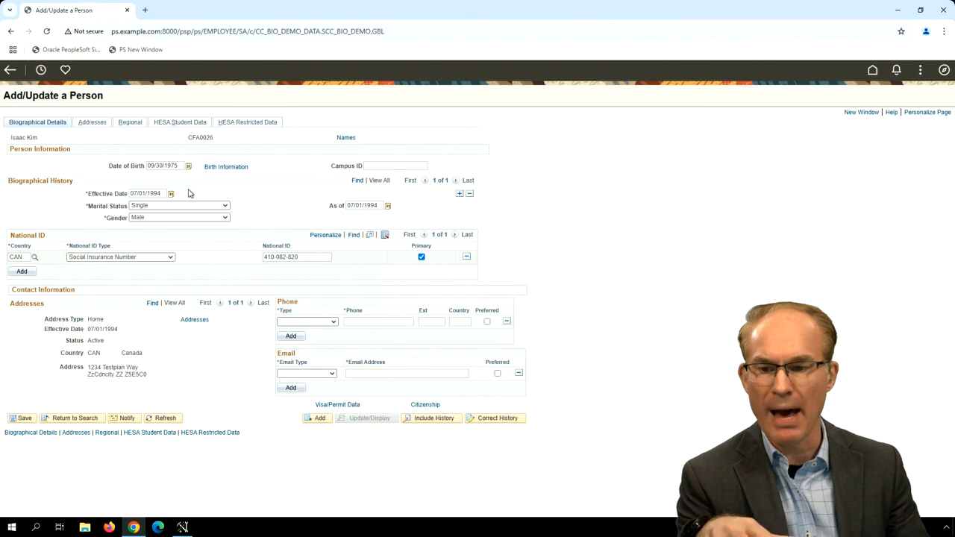
pyautogui.doubleClick(154, 194)
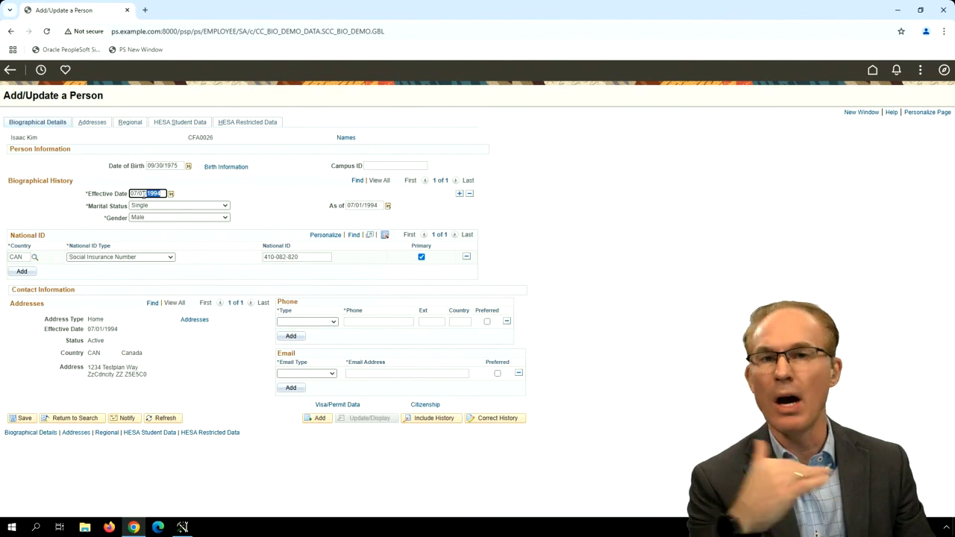
pyautogui.click(217, 186)
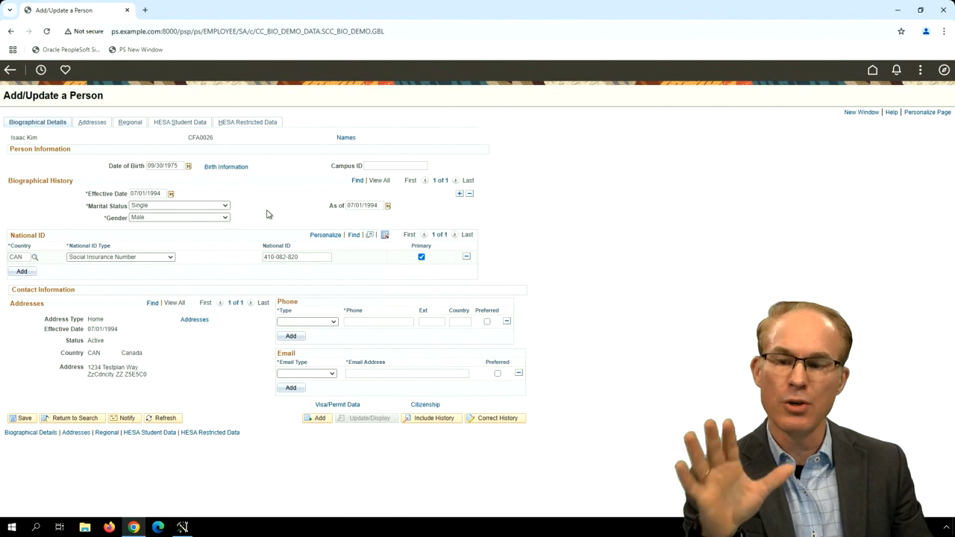
pyautogui.click(74, 418)
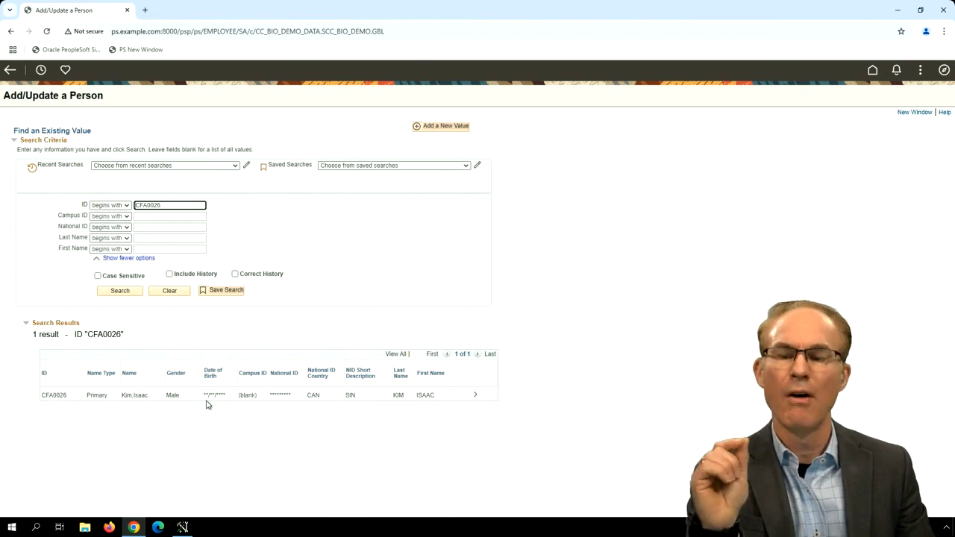
# Reopen the person's Biographical Details from the search results and open a second Add/Update a Person window alongside it
pyautogui.click(142, 398)
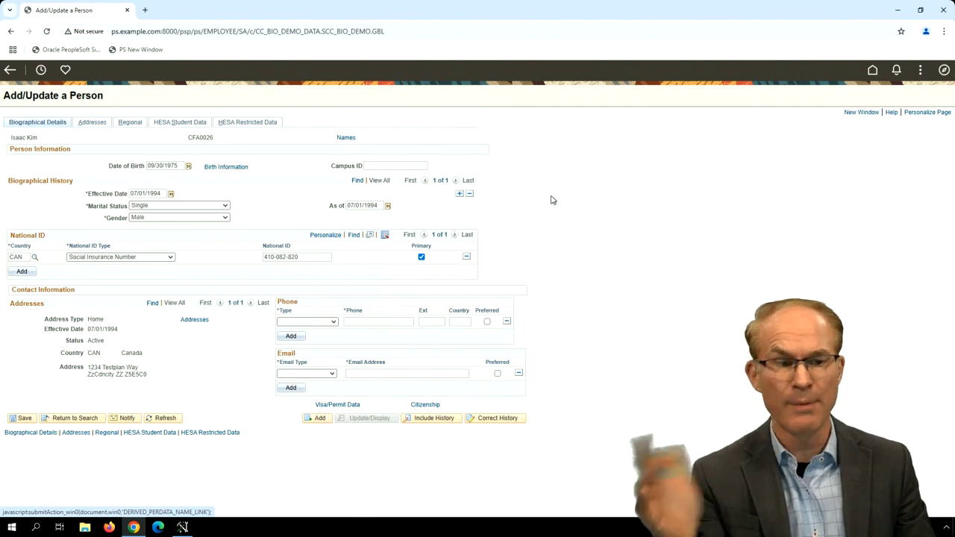
pyautogui.click(862, 113)
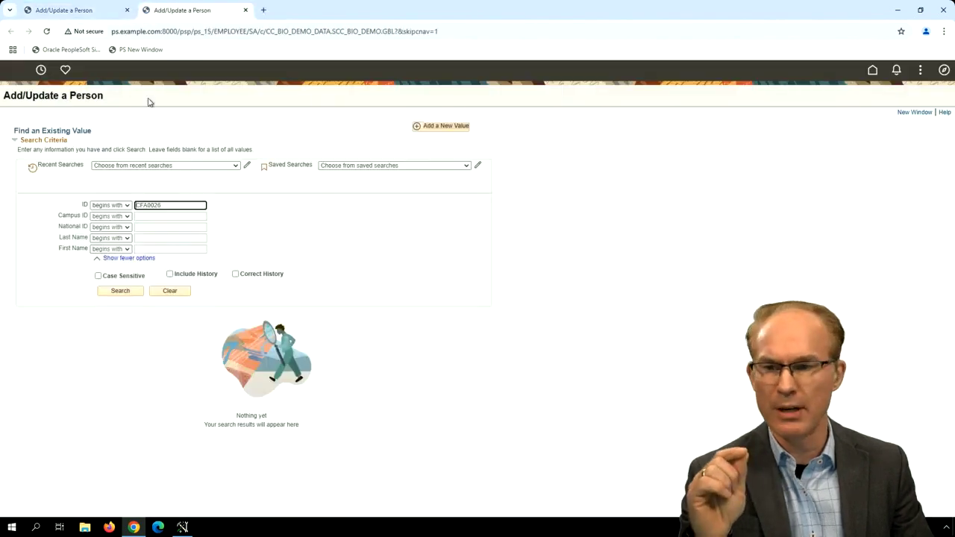
pyautogui.click(63, 11)
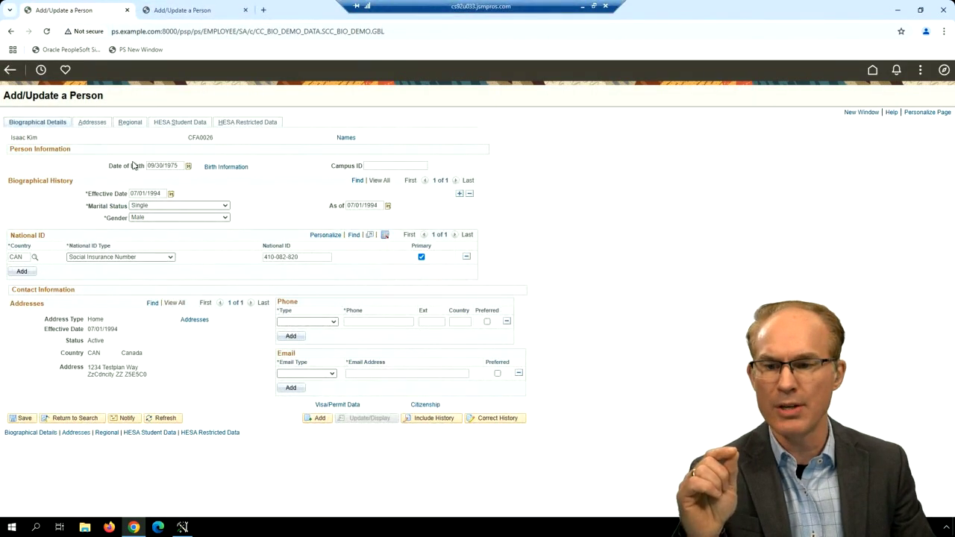
pyautogui.click(182, 10)
# Navigate the second window to the Page and Field Configurator within Enterprise Components' Page and Field Configuration
pyautogui.click(924, 111)
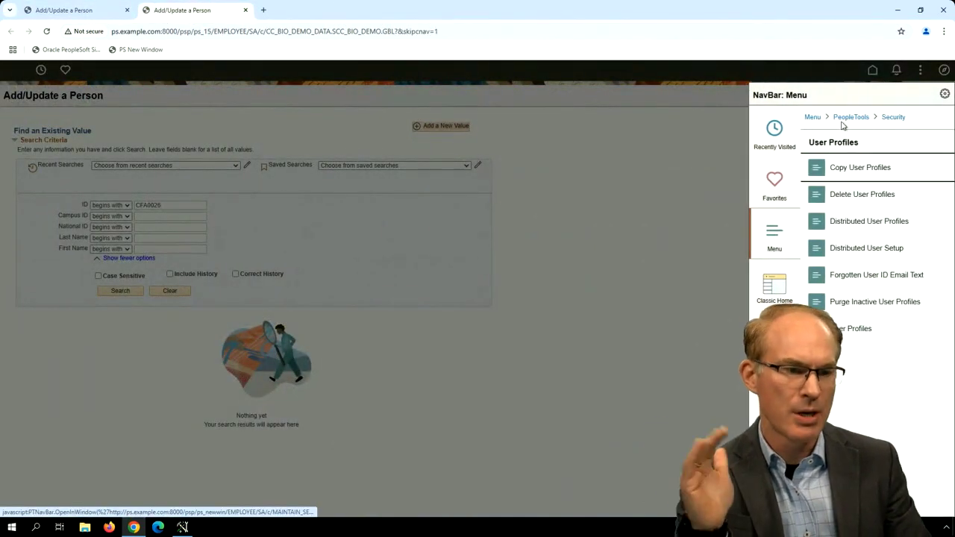
pyautogui.click(813, 117)
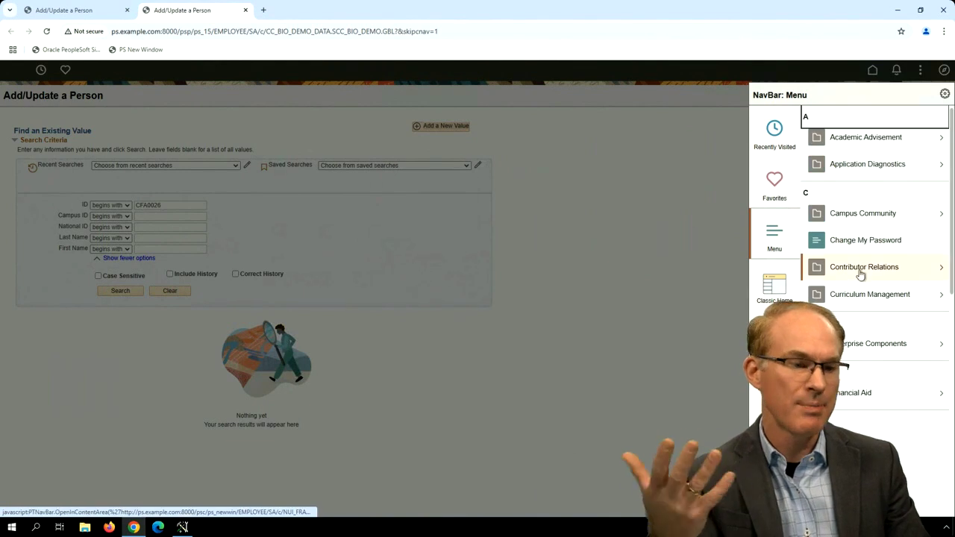
pyautogui.click(870, 344)
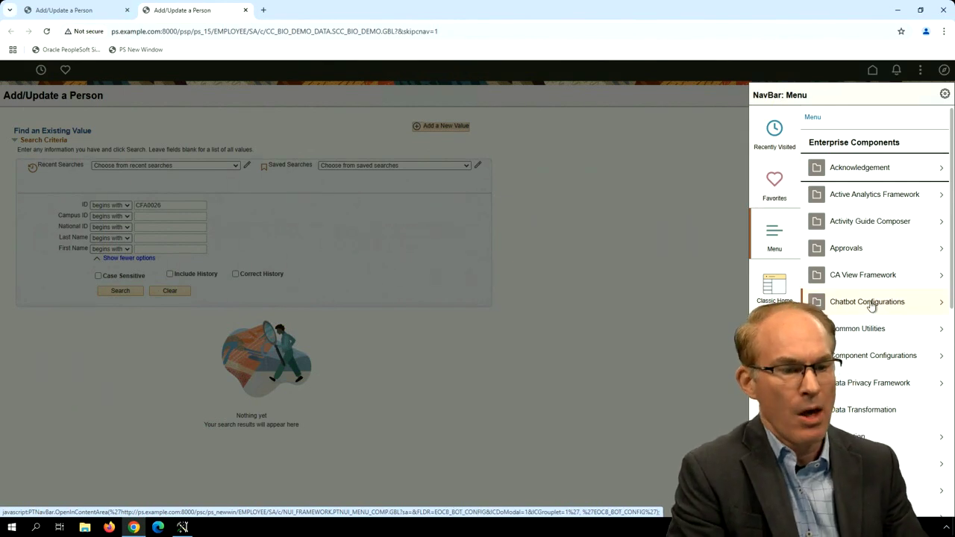
pyautogui.scroll(-5, 866, 312)
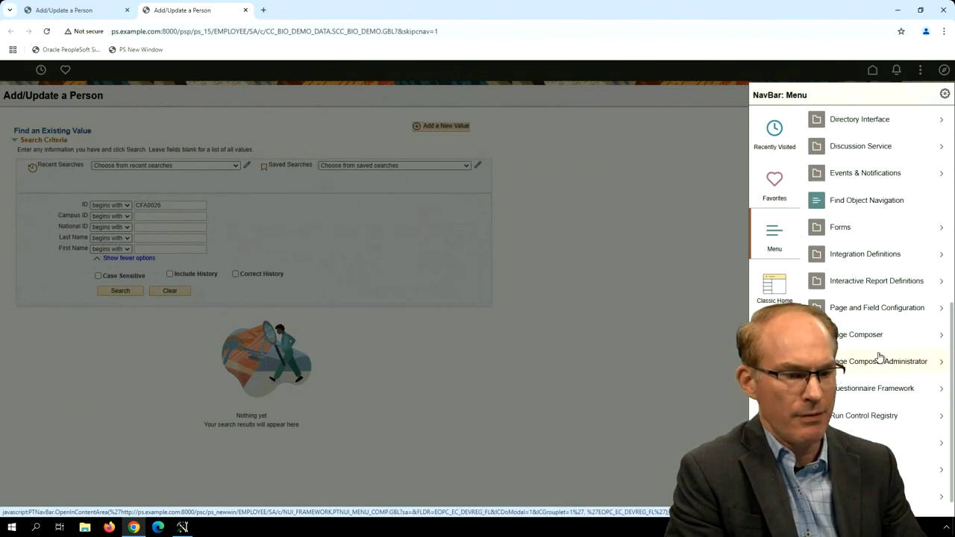
pyautogui.click(882, 308)
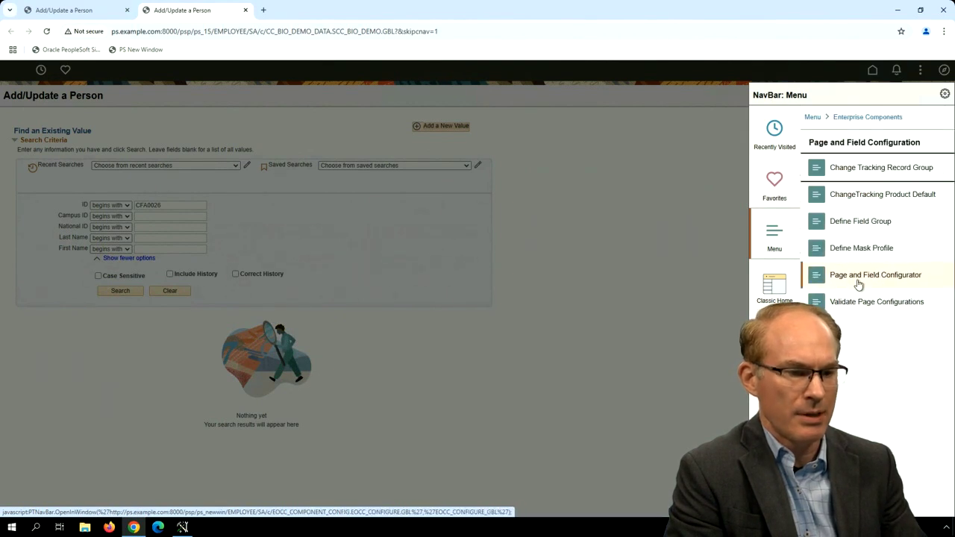
pyautogui.click(827, 276)
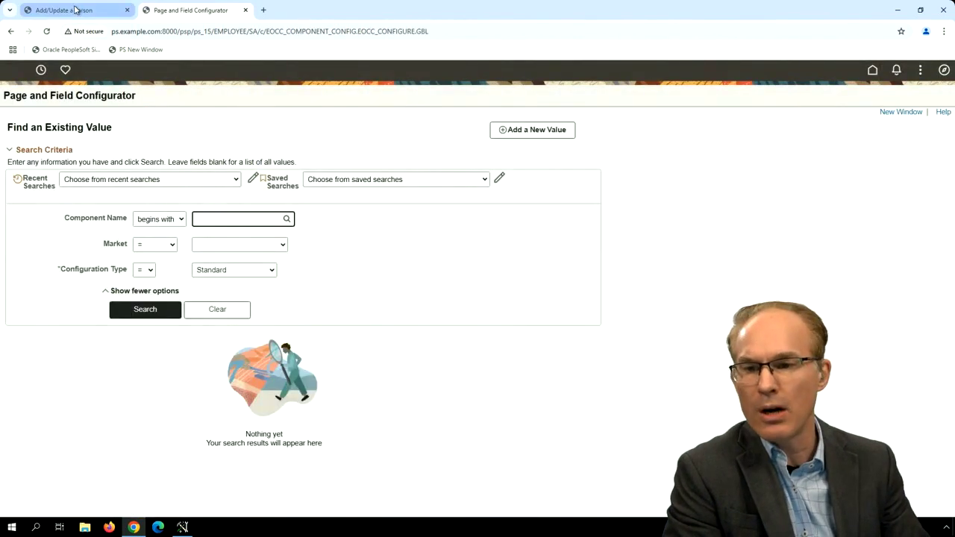
# Copy the component name SCC_BIO_DEMO from the person page's web address into the configurator's Component Name search criterion
pyautogui.click(74, 10)
pyautogui.click(327, 32)
pyautogui.doubleClick(329, 32)
pyautogui.hotkey('ctrl', 'c')
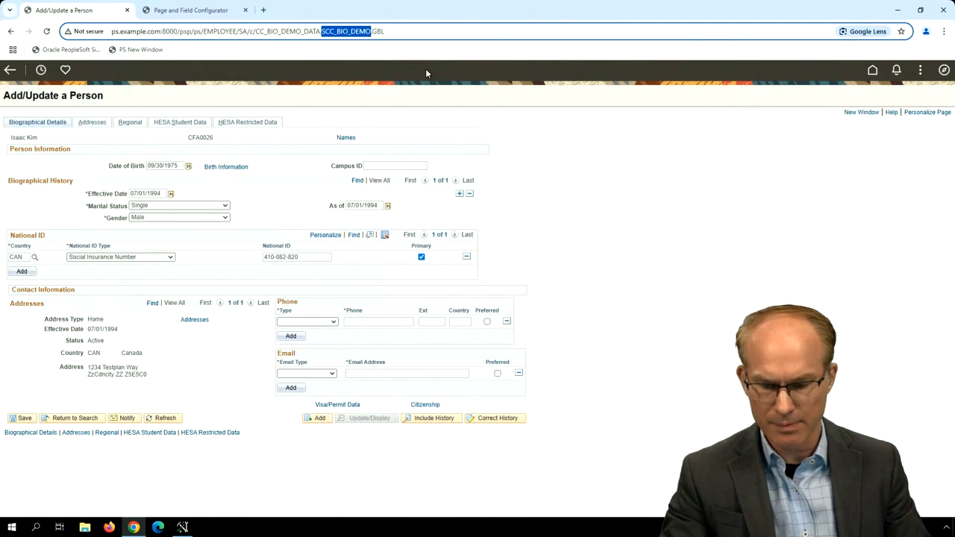
pyautogui.click(169, 10)
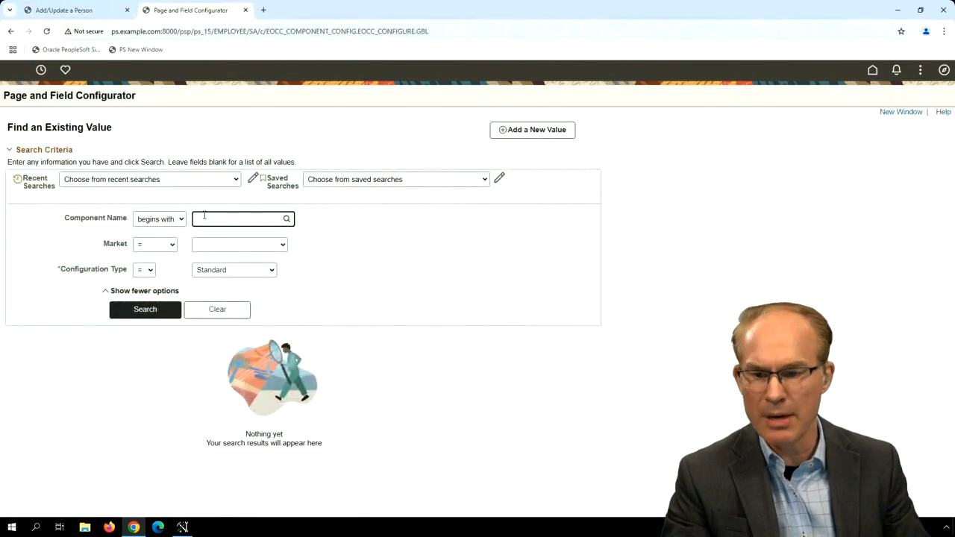
pyautogui.hotkey('ctrl', 'v')
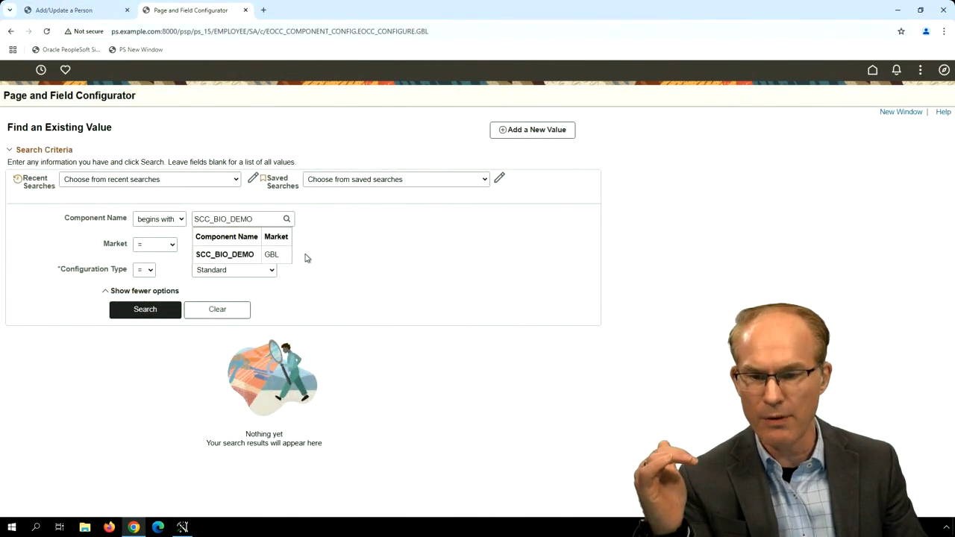
# Search for the component in the Global market, first as Standard and then as Masking, and open its masking configuration
pyautogui.click(234, 247)
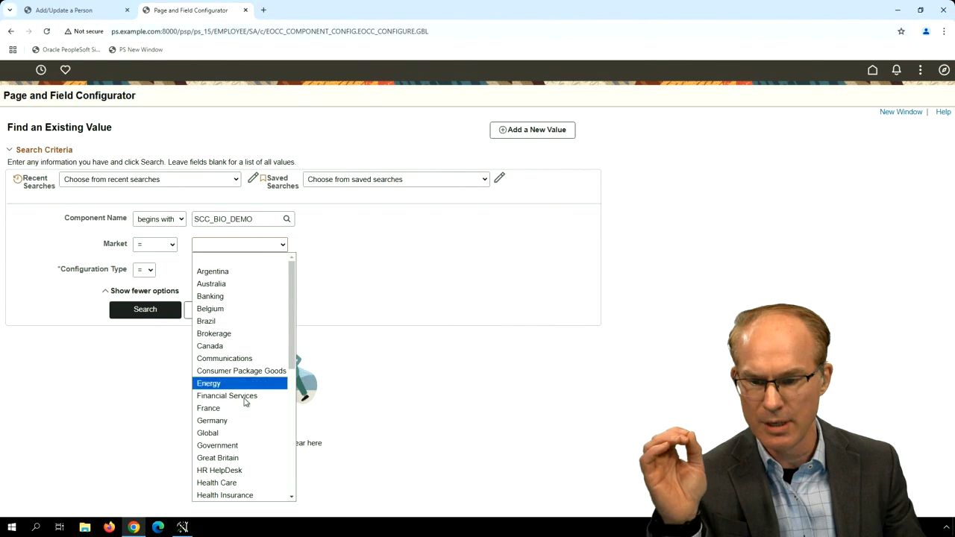
pyautogui.click(224, 433)
pyautogui.click(139, 310)
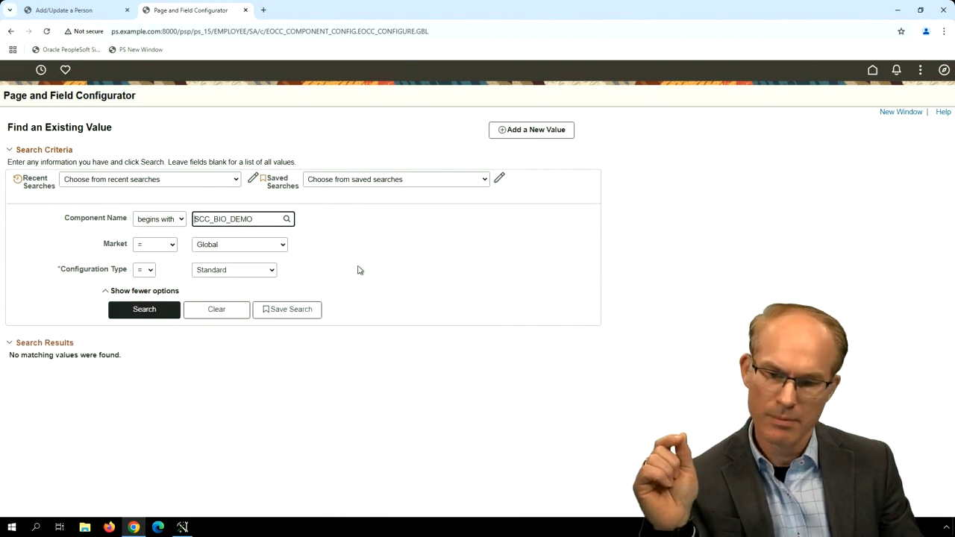
pyautogui.click(251, 272)
pyautogui.click(216, 281)
pyautogui.click(173, 310)
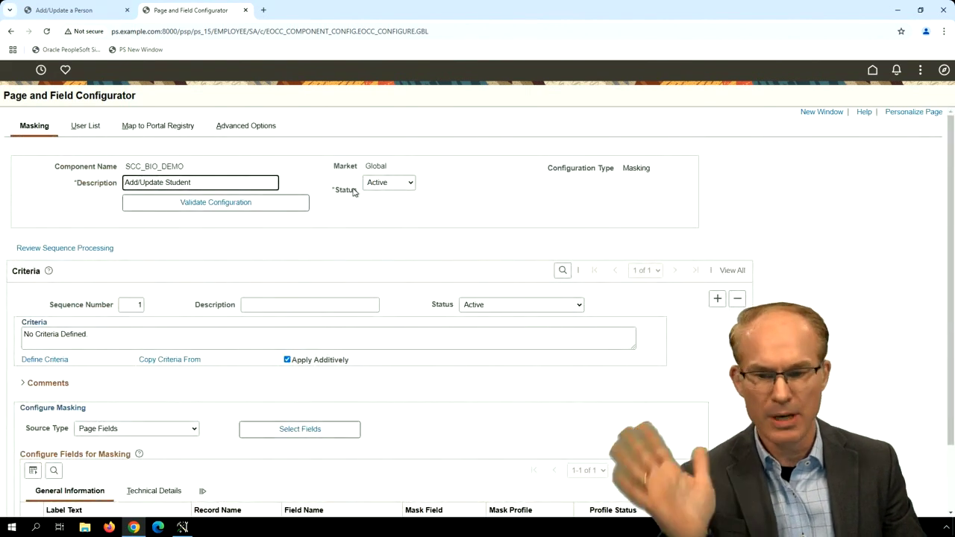
# Open the selection of page fields for masking and search the Biographical Details fields for "date of", using the person page's label
pyautogui.scroll(-2, 216, 295)
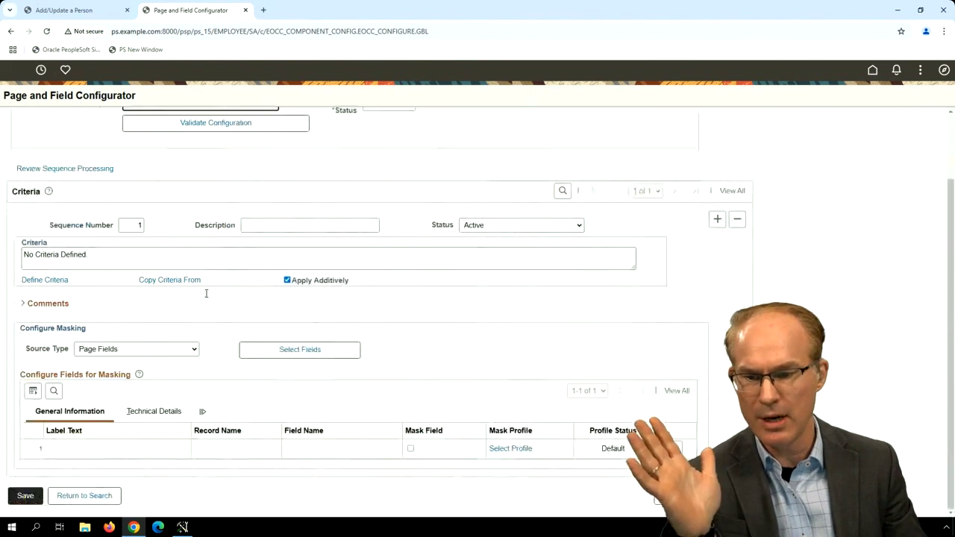
pyautogui.click(294, 351)
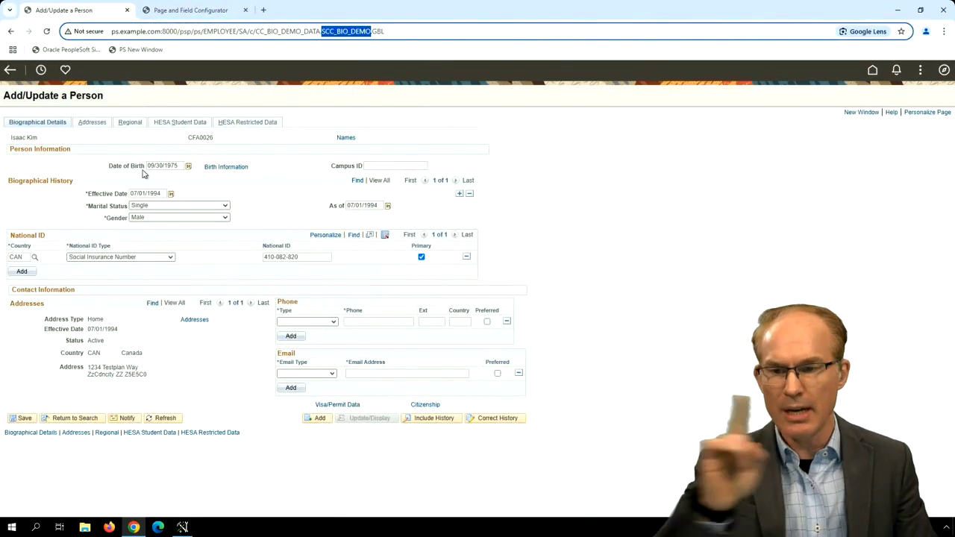
pyautogui.click(198, 13)
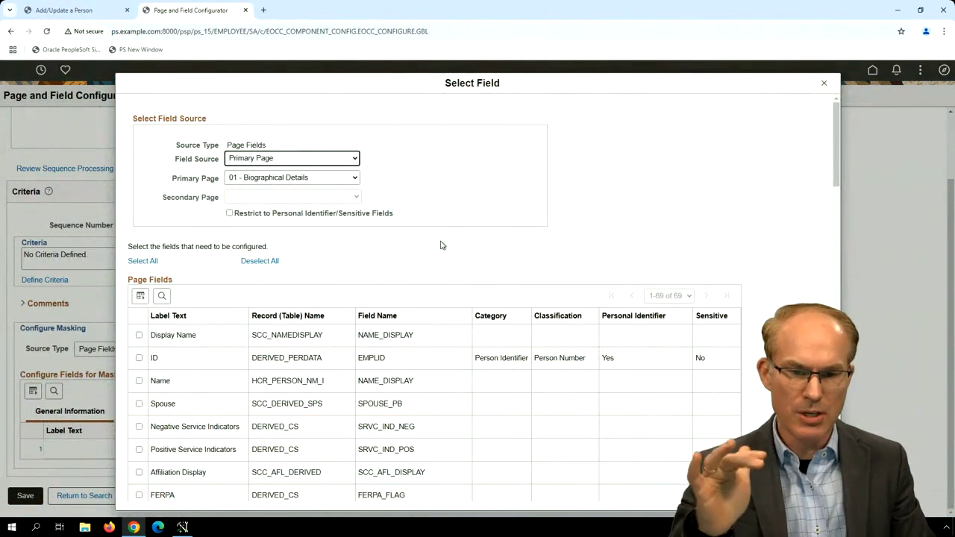
pyautogui.hotkey('ctrl', 'f')
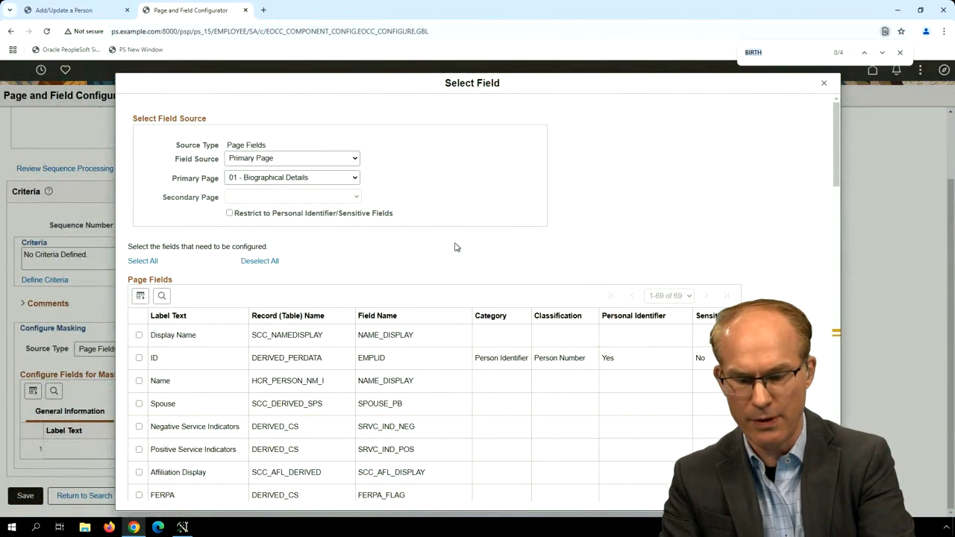
pyautogui.click(88, 12)
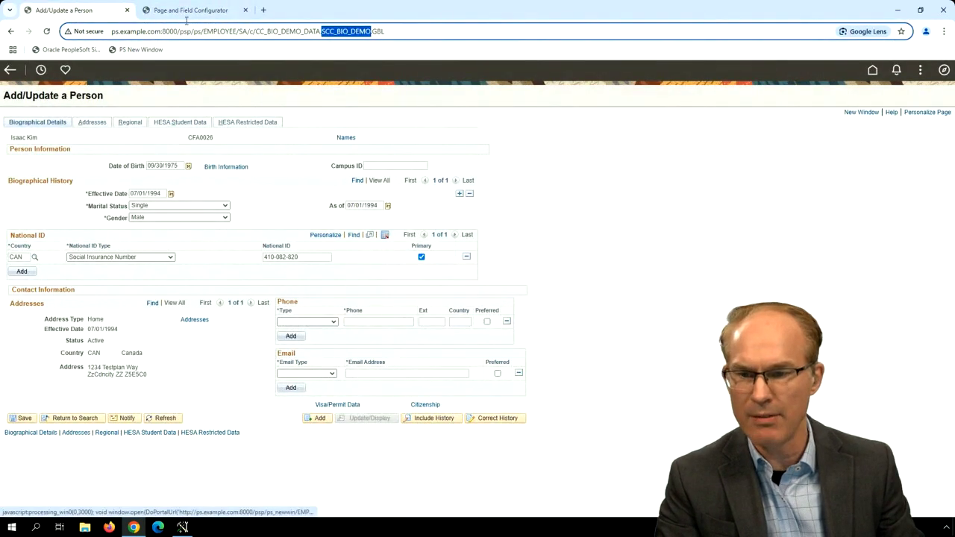
pyautogui.click(190, 11)
pyautogui.press('Return')
pyautogui.write('of')
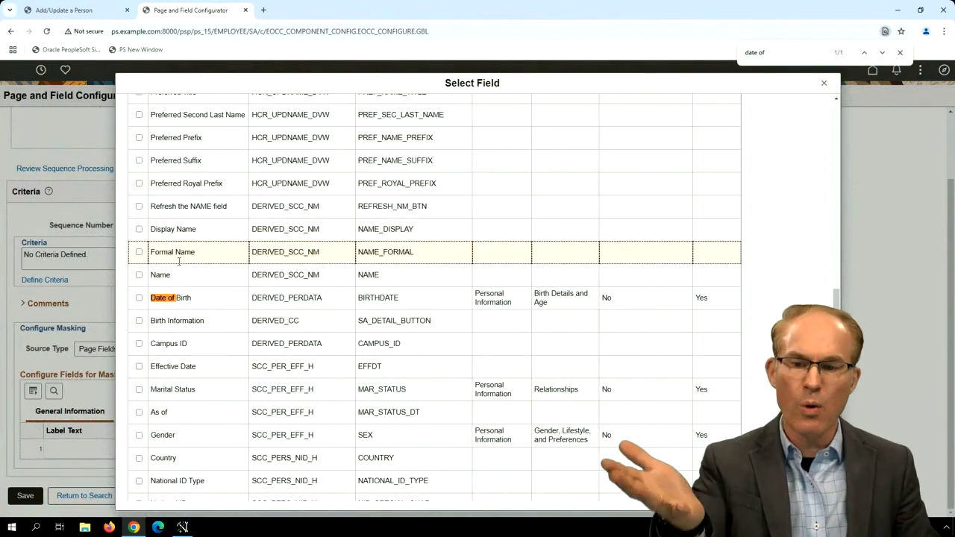
# Add the Date of Birth field, record DERIVED_PERDATA and field BIRTHDATE, to the fields configured for masking
pyautogui.click(139, 298)
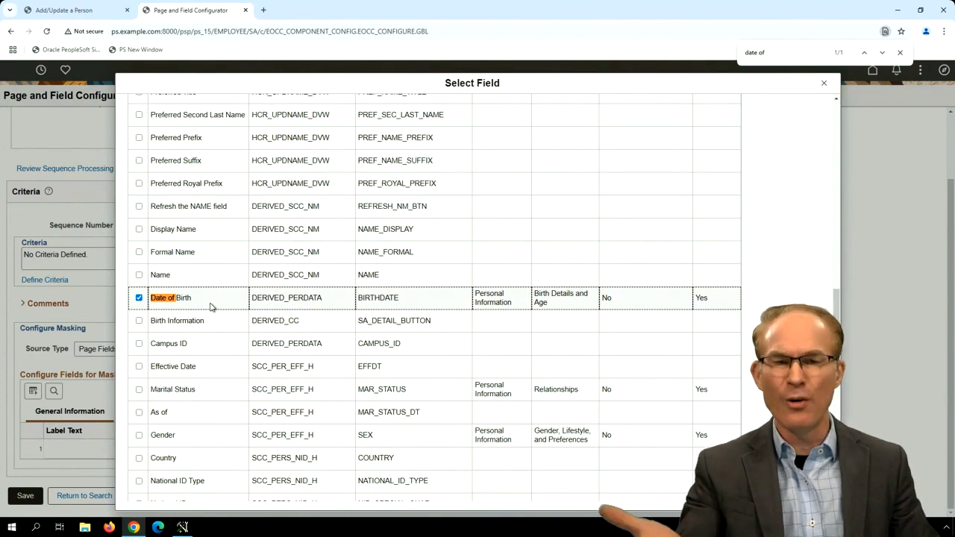
pyautogui.scroll(-2, 255, 313)
pyautogui.scroll(-10, 256, 312)
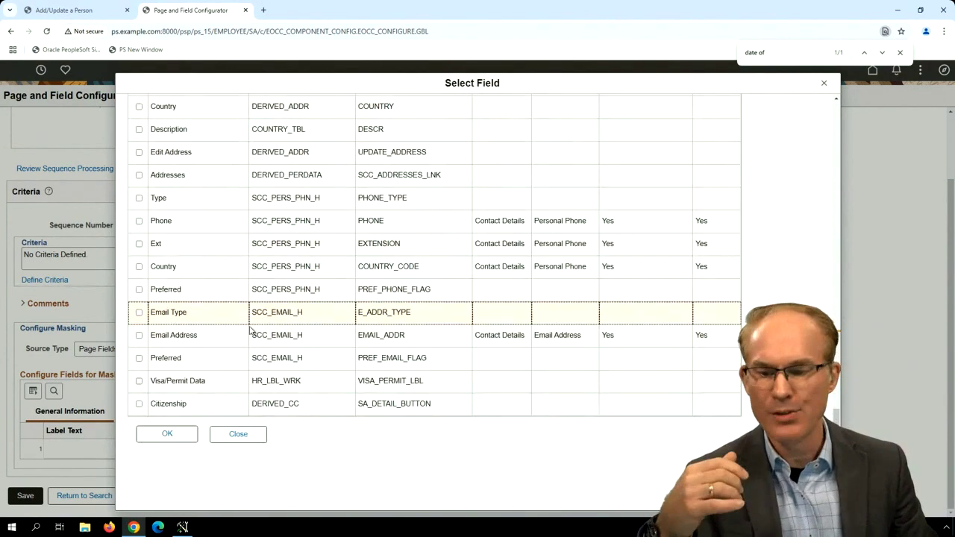
pyautogui.click(167, 434)
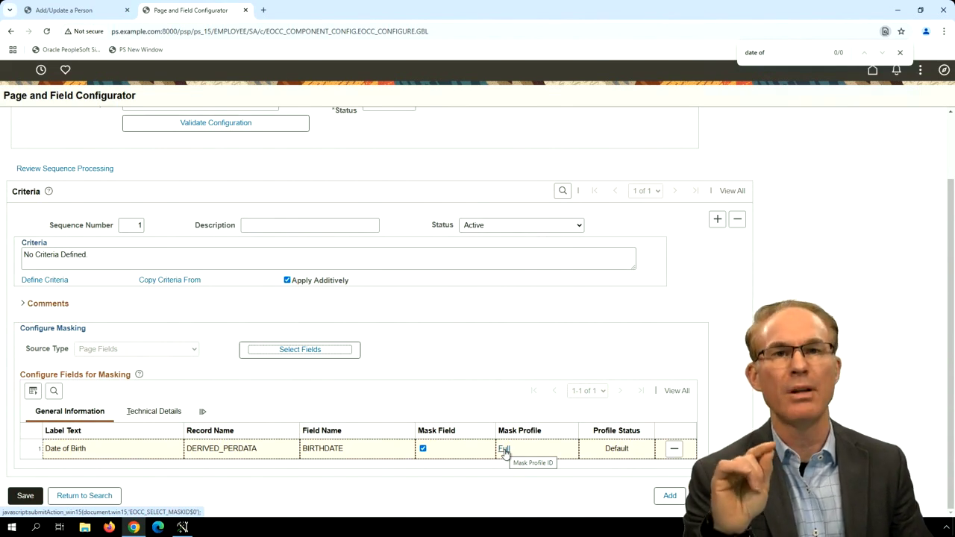
# Set the Date of Birth field's mask profile to DATE_YR_MASK (Year Mask)
pyautogui.click(505, 449)
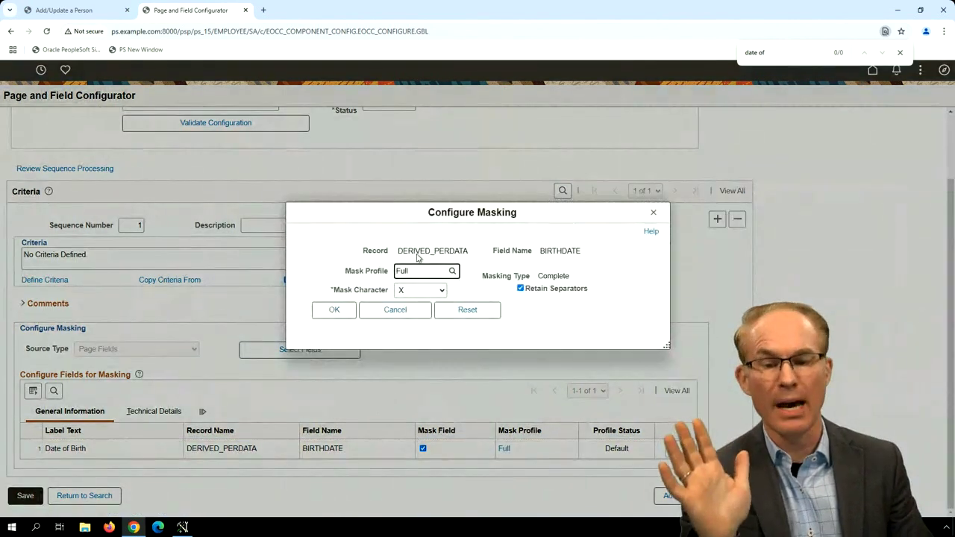
pyautogui.click(452, 271)
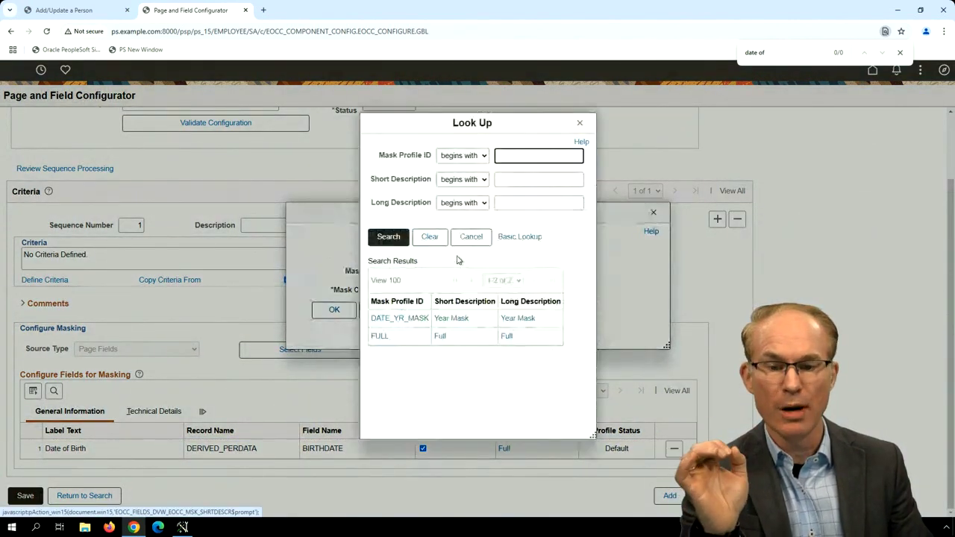
pyautogui.click(394, 320)
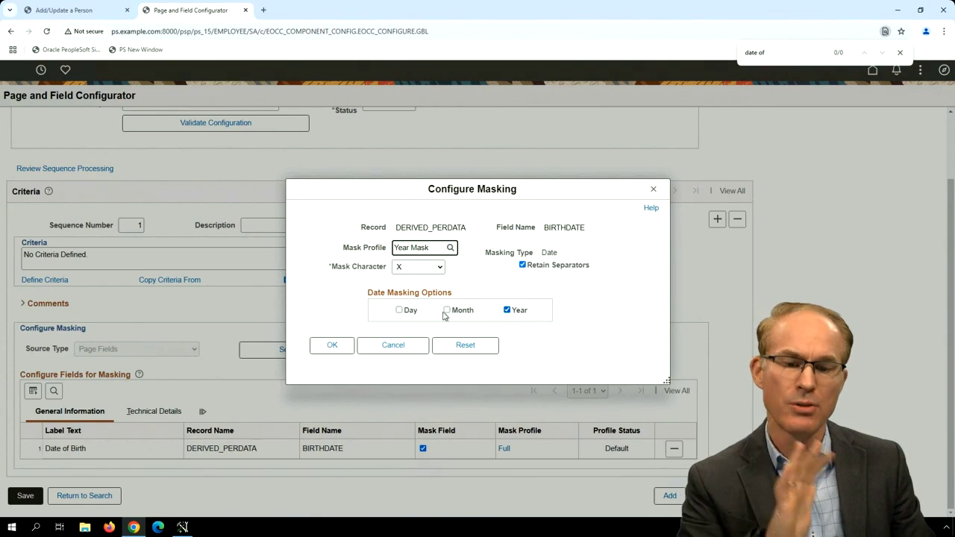
pyautogui.click(332, 345)
# Review the configuration's portal registry mappings against the person page, examining the Campus Community > Personal Information > Add/Update a Person navigation path
pyautogui.scroll(2, 229, 229)
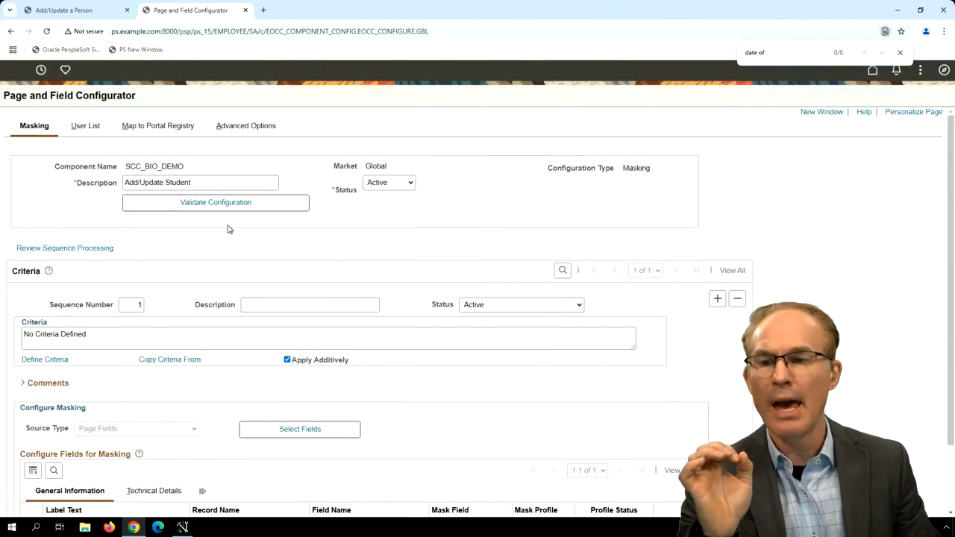
pyautogui.click(186, 131)
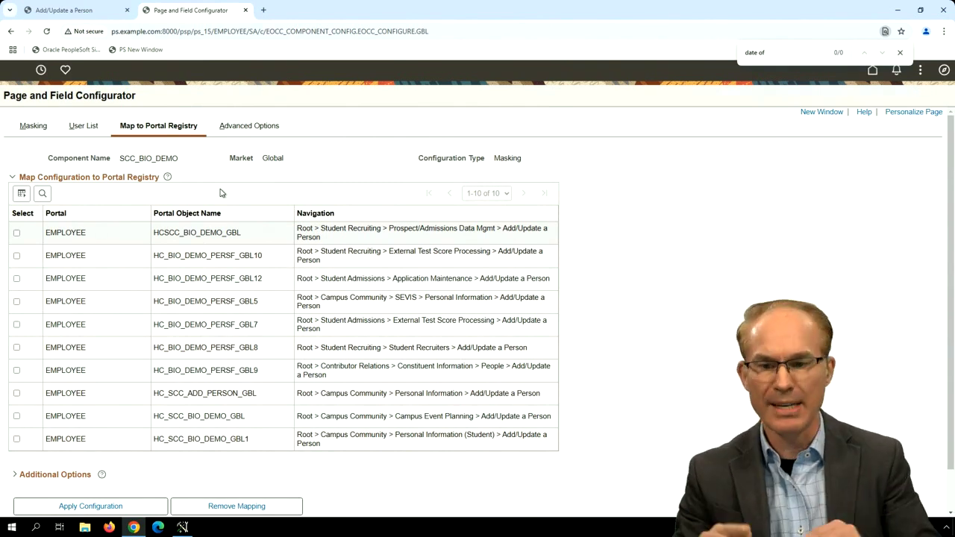
pyautogui.click(93, 13)
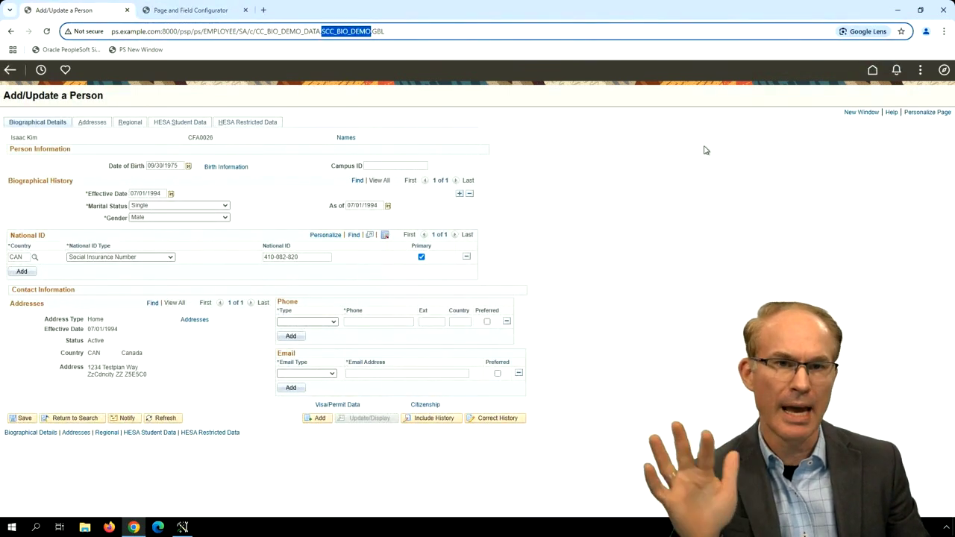
pyautogui.click(220, 15)
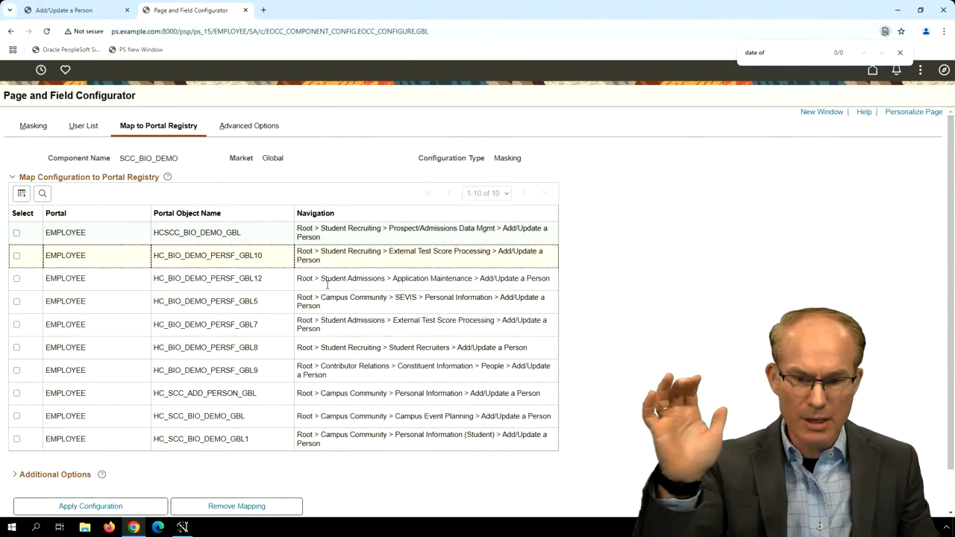
pyautogui.moveTo(348, 393); pyautogui.dragTo(384, 394)
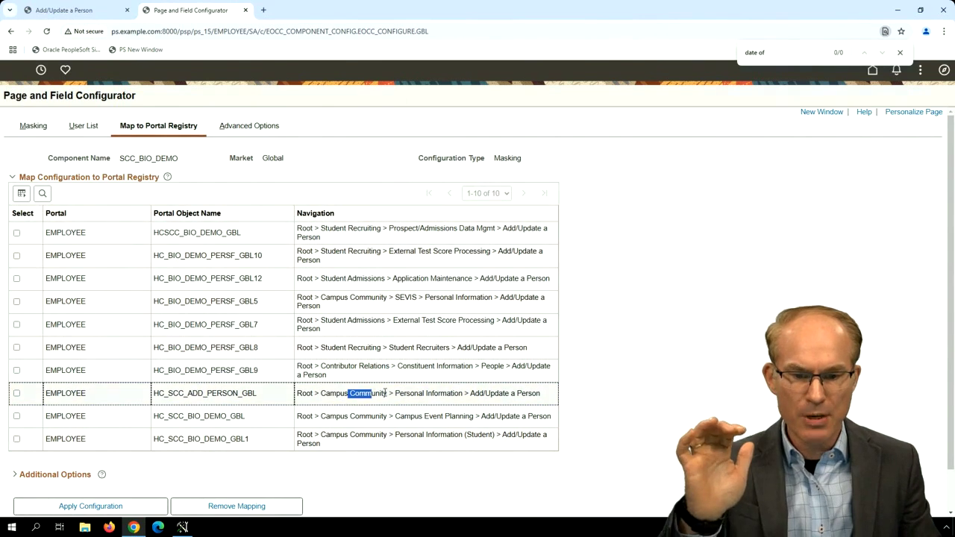
pyautogui.moveTo(485, 393); pyautogui.dragTo(505, 404)
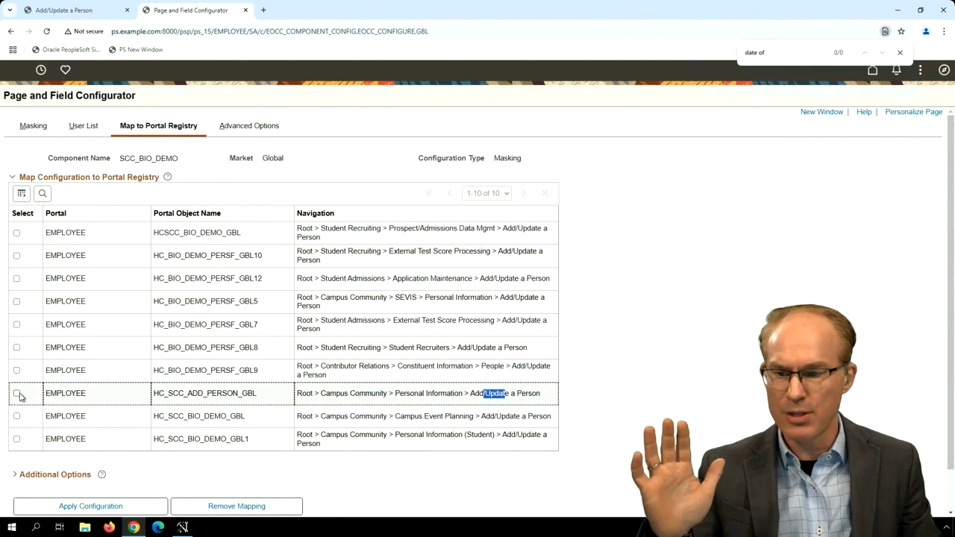
# Map the masking configuration to the portal object HC_SCC_ADD_PERSON_GBL and apply the configuration
pyautogui.click(16, 393)
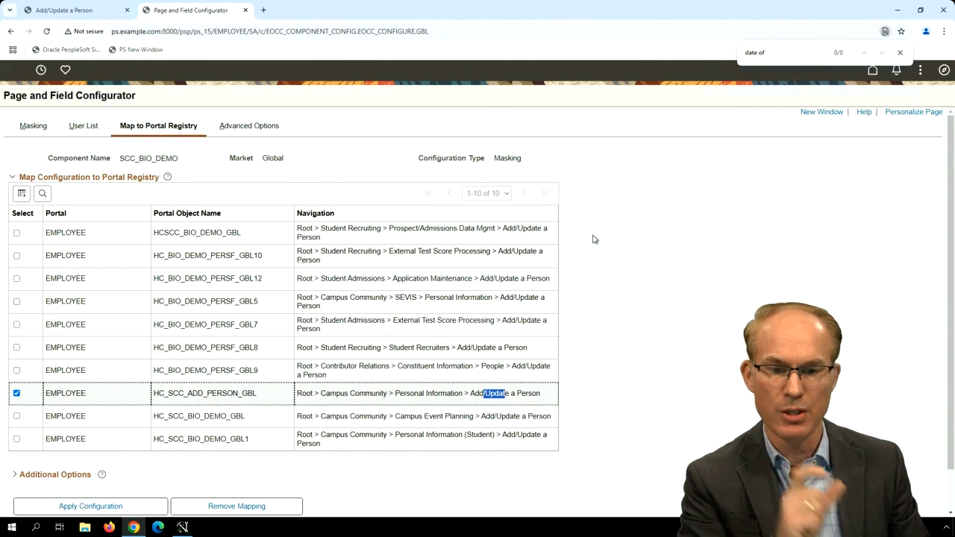
pyautogui.click(566, 256)
pyautogui.scroll(-1, 239, 391)
pyautogui.click(99, 459)
pyautogui.click(476, 296)
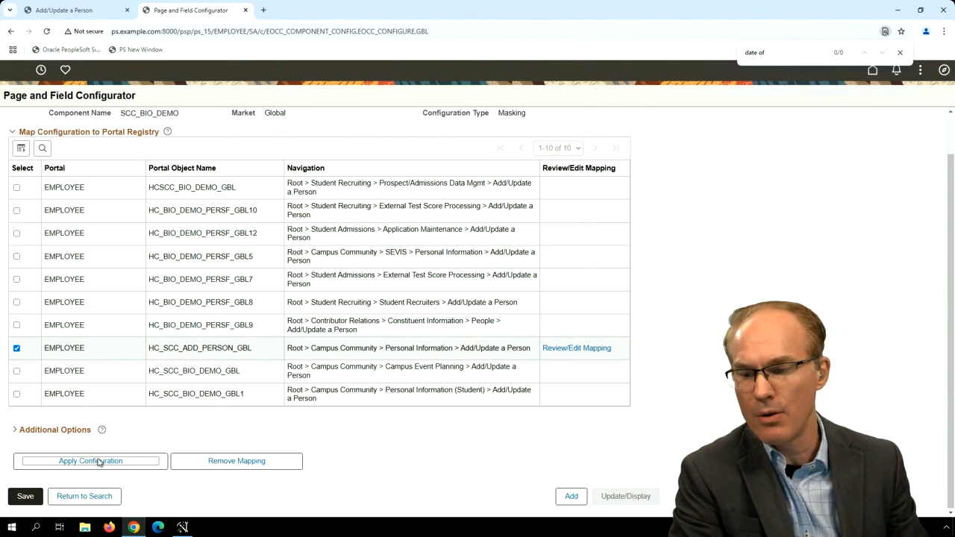
# Save the masking configuration and reload the open person's record in Add/Update a Person to check the Date of Birth field
pyautogui.click(23, 496)
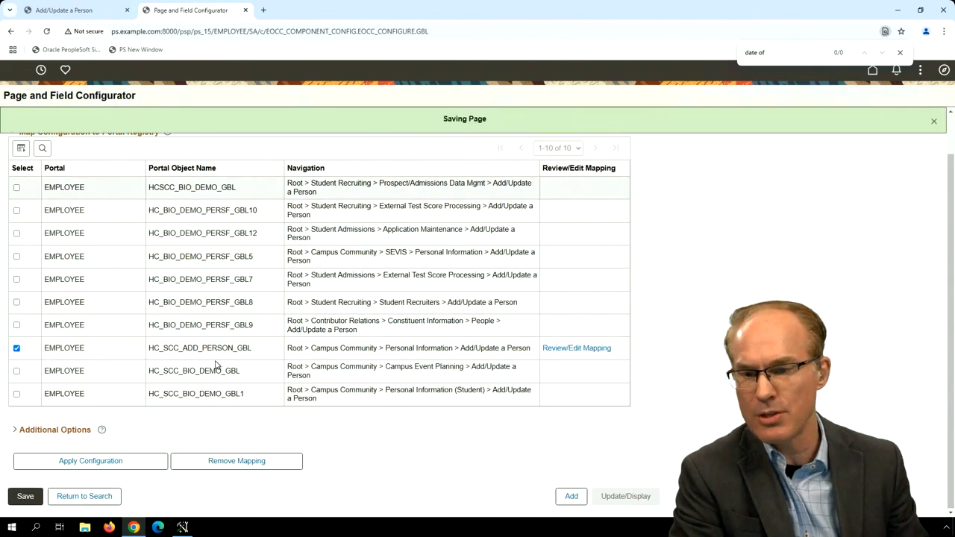
pyautogui.click(86, 10)
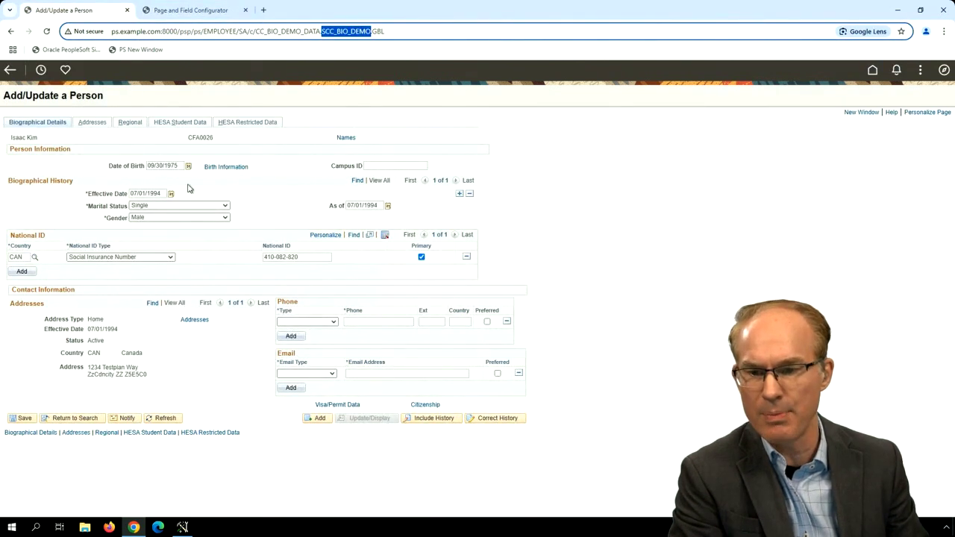
pyautogui.doubleClick(203, 138)
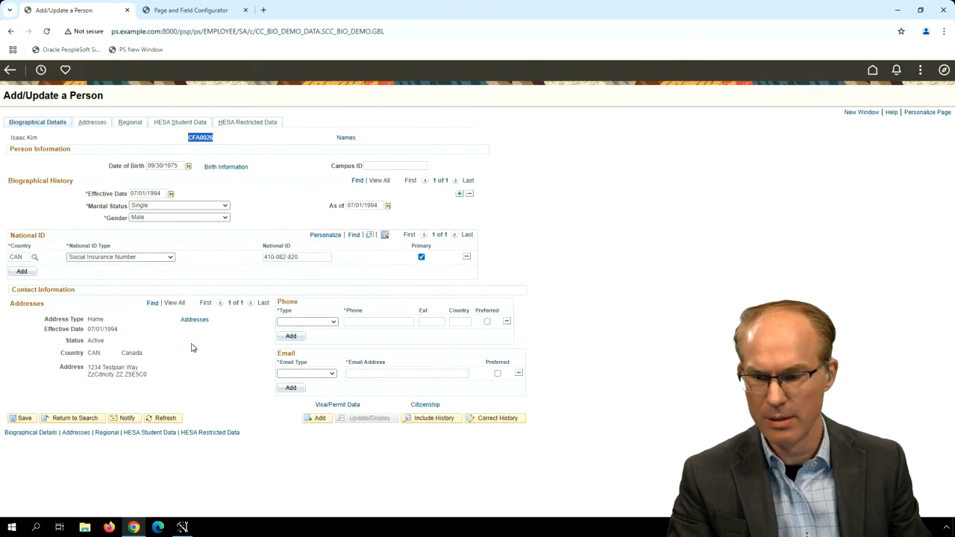
pyautogui.click(46, 32)
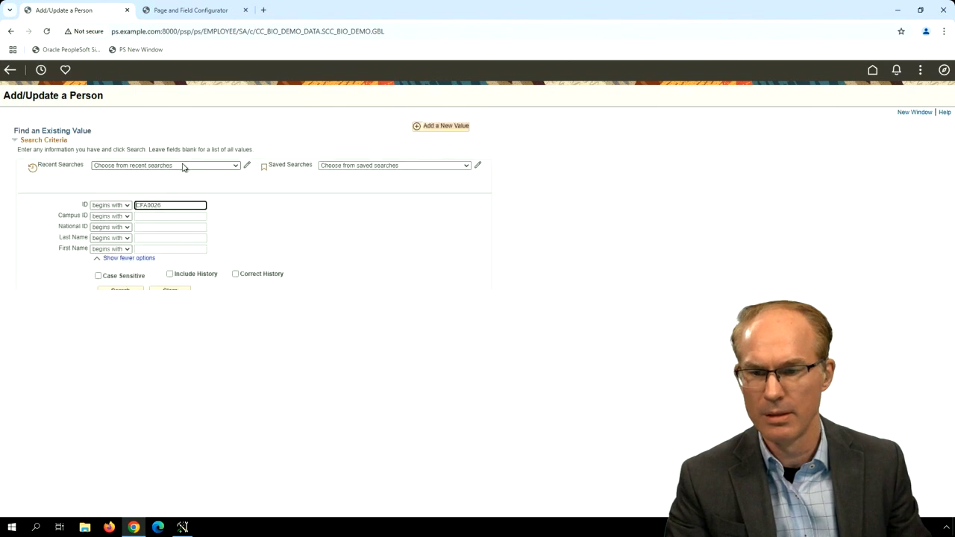
pyautogui.click(120, 291)
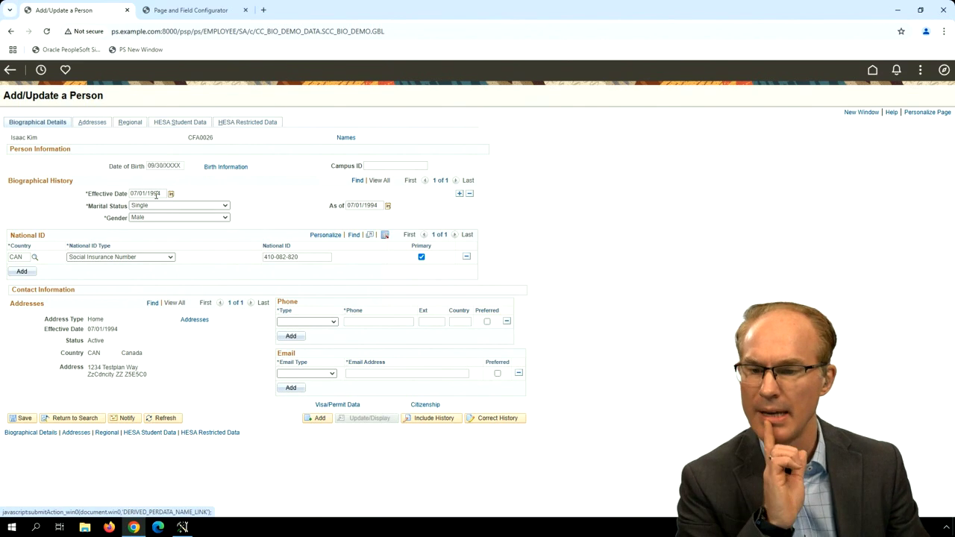
# Reopen the person's record through Campus Community > Personal Information > Add/Update a Person and examine the year in Date of Birth
pyautogui.click(944, 69)
pyautogui.click(940, 235)
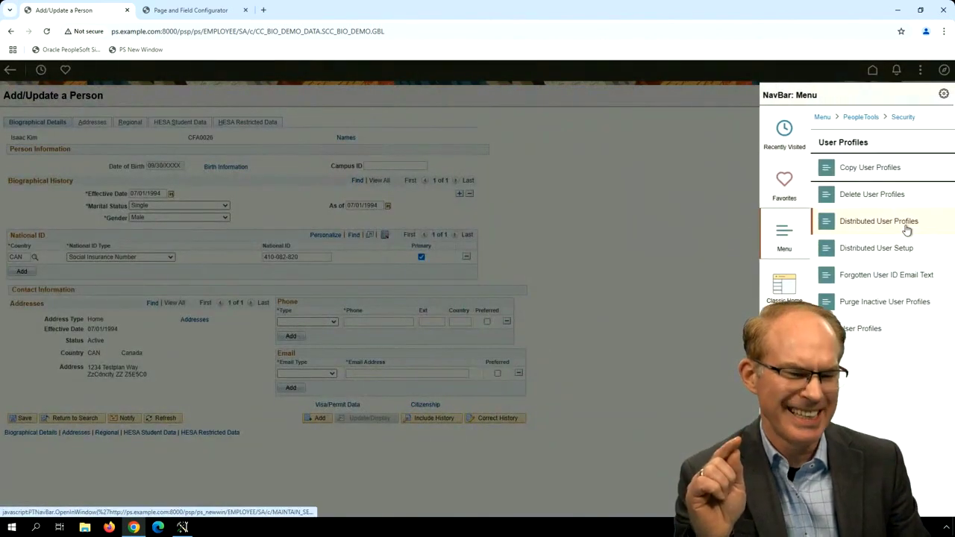
pyautogui.click(811, 119)
pyautogui.click(870, 342)
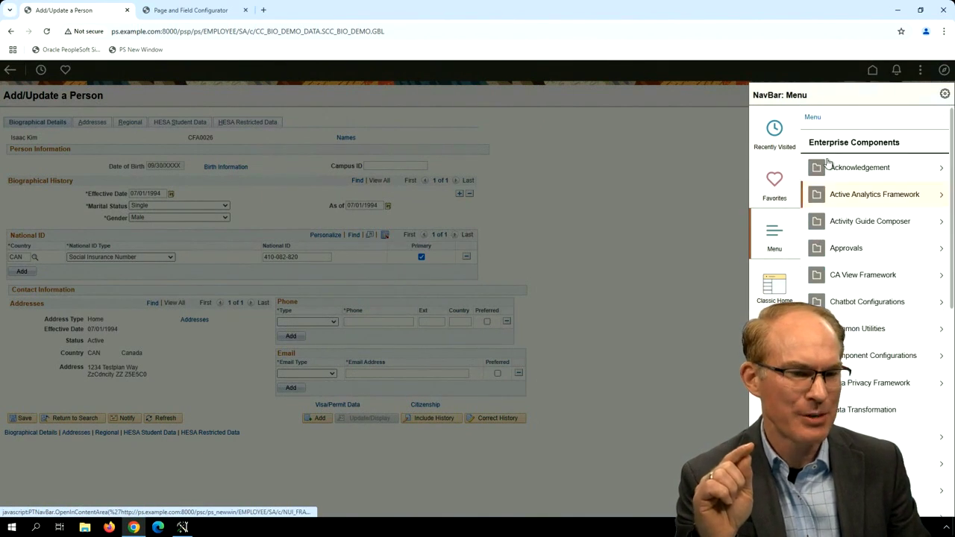
pyautogui.click(812, 118)
pyautogui.click(864, 213)
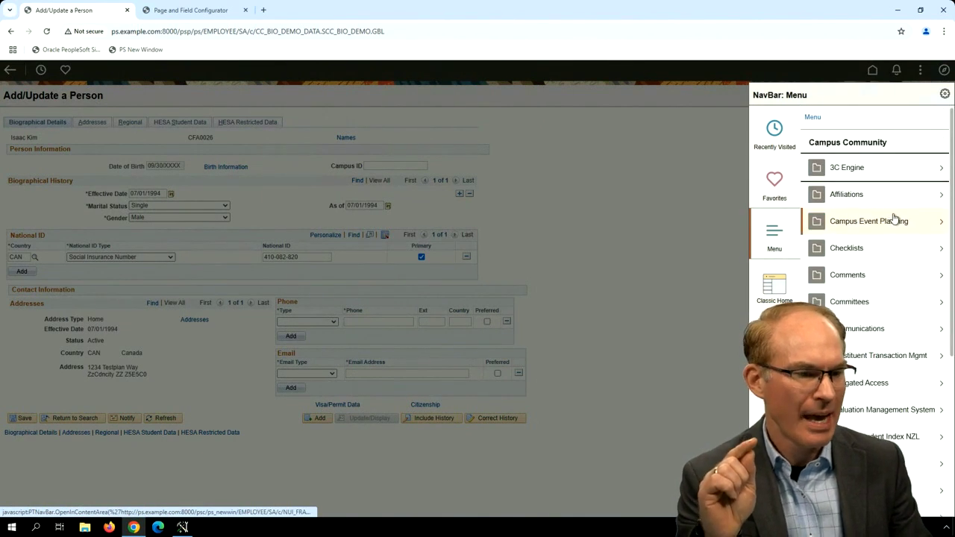
pyautogui.scroll(-5, 868, 280)
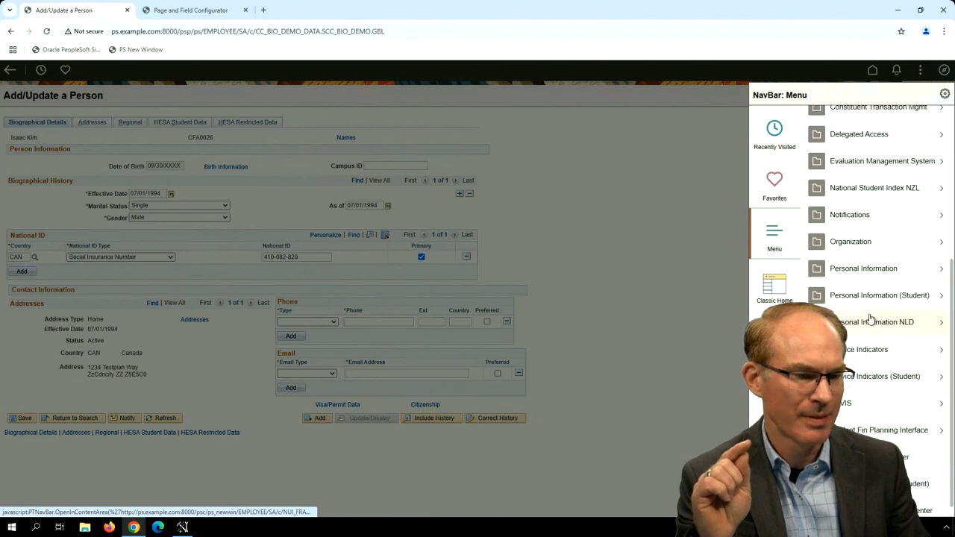
pyautogui.click(872, 272)
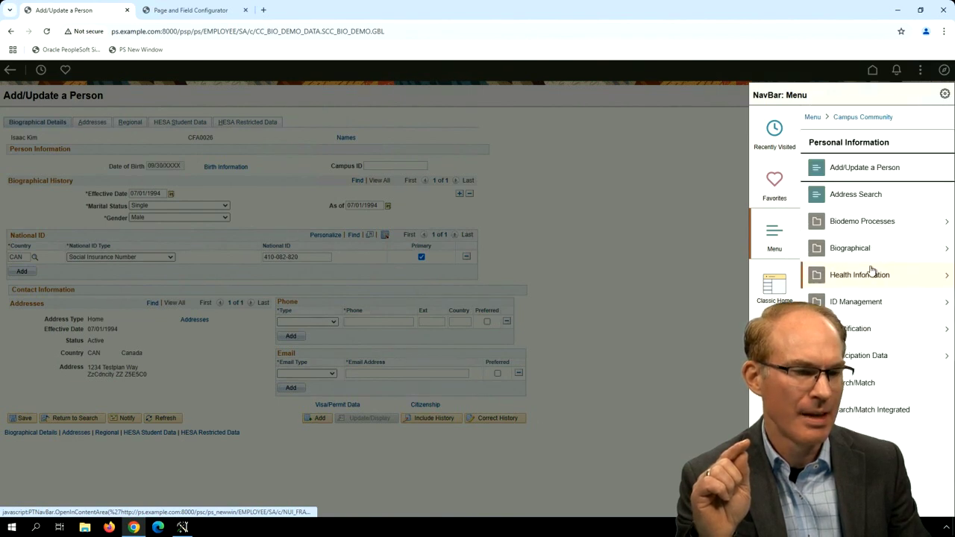
pyautogui.click(866, 166)
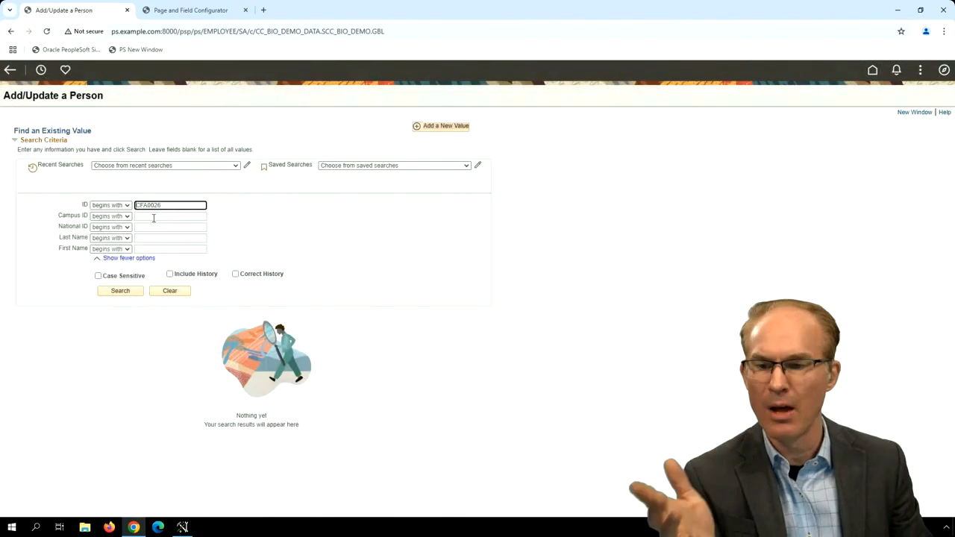
pyautogui.click(119, 291)
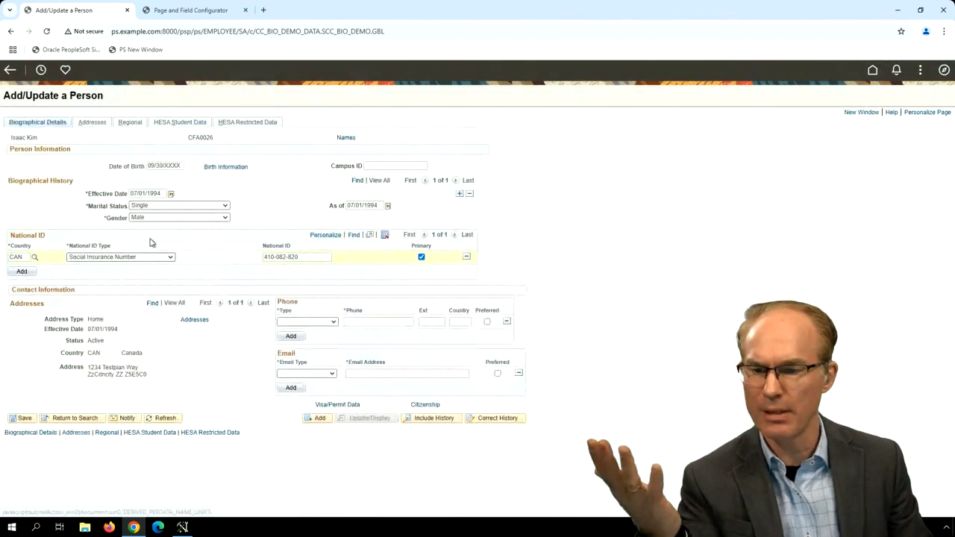
pyautogui.moveTo(180, 166)
pyautogui.mouseDown()
pyautogui.moveTo(158, 166)
pyautogui.moveTo(163, 193)
pyautogui.moveTo(193, 167)
pyautogui.mouseUp()
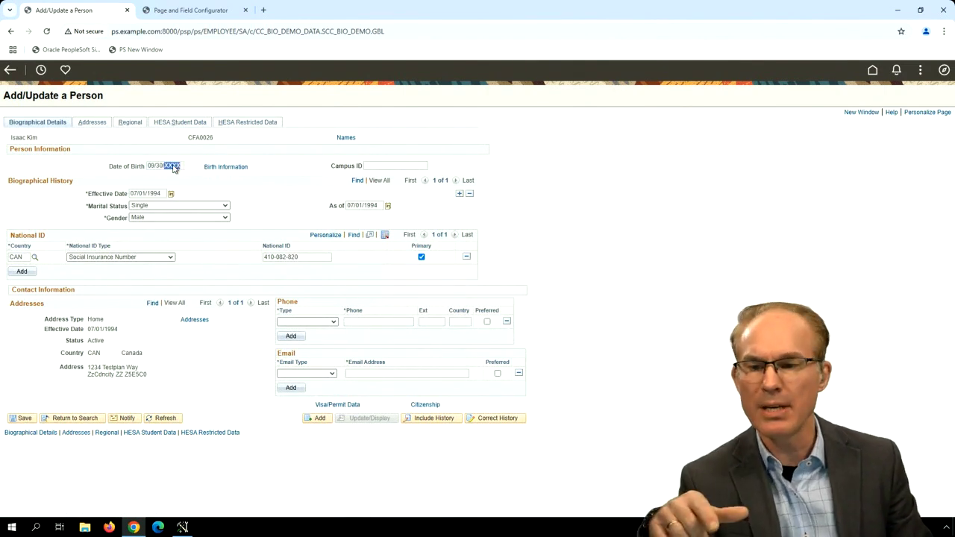
# Change the mask character to * in the Date of Birth field's Year Mask settings in the Page and Field Configurator
pyautogui.click(166, 10)
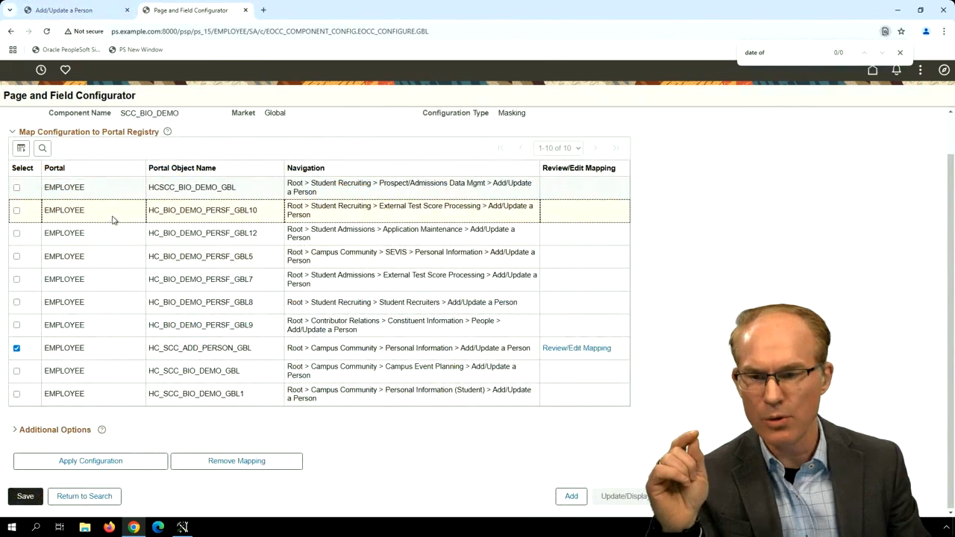
pyautogui.scroll(1, 115, 219)
pyautogui.click(34, 126)
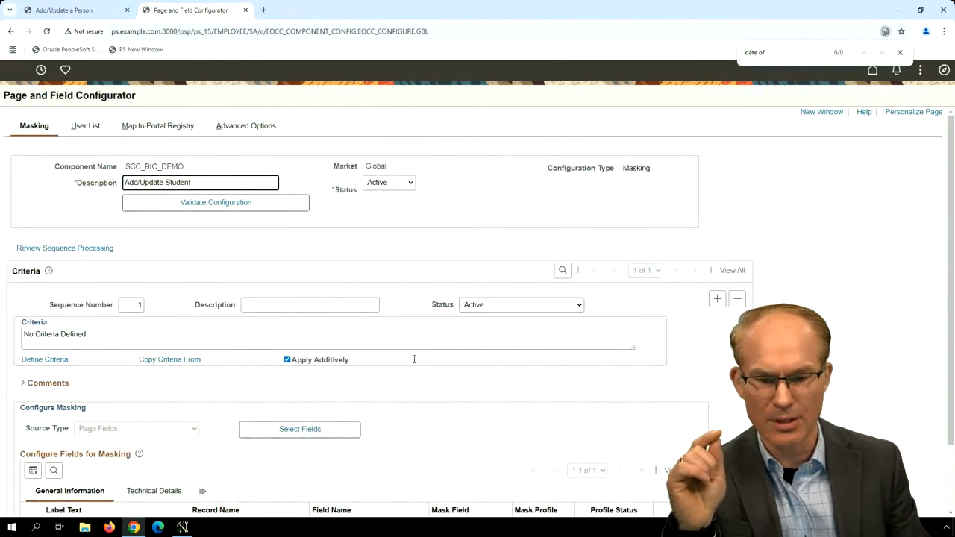
pyautogui.scroll(-1, 440, 395)
pyautogui.click(531, 449)
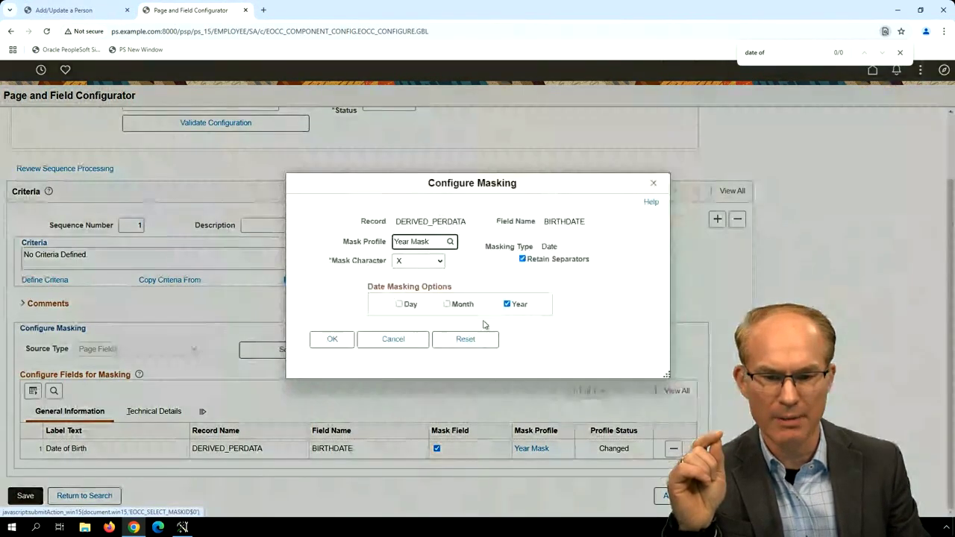
pyautogui.click(422, 260)
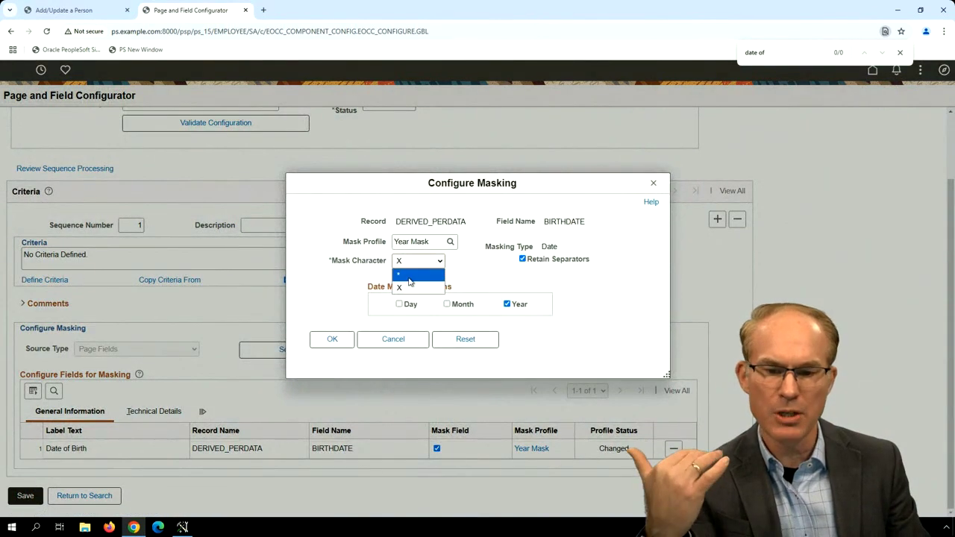
pyautogui.click(412, 276)
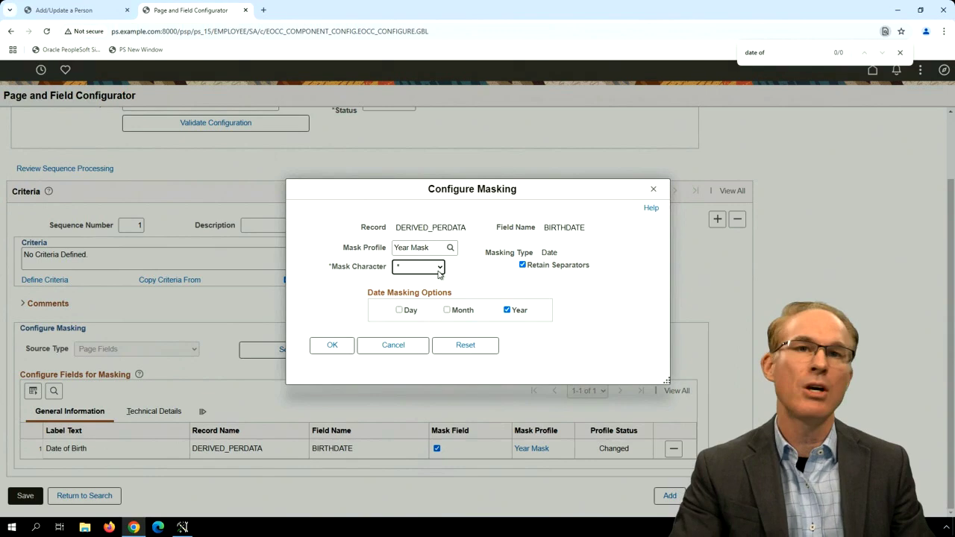
# Sign in to the ADFS Demo SharePoint site with the organizational account
pyautogui.click(83, 15)
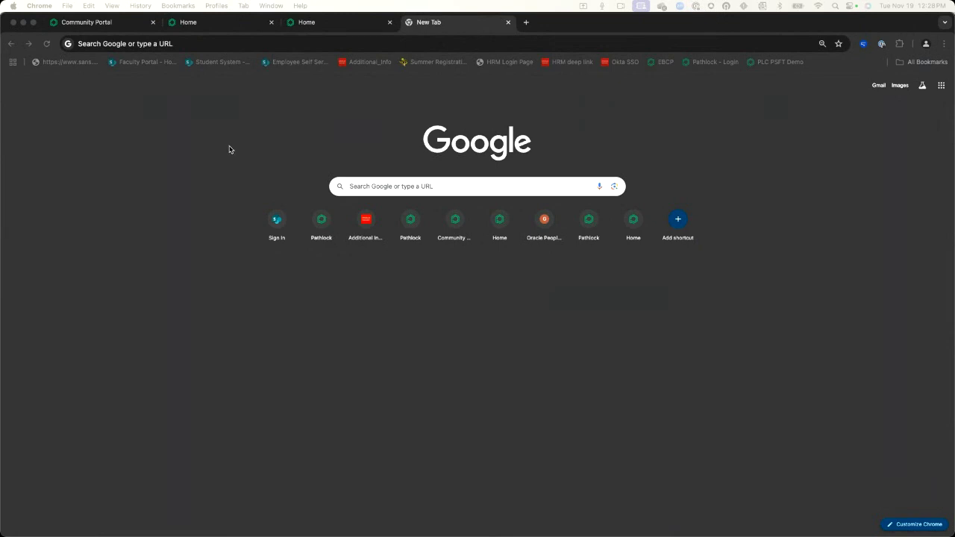
pyautogui.click(298, 63)
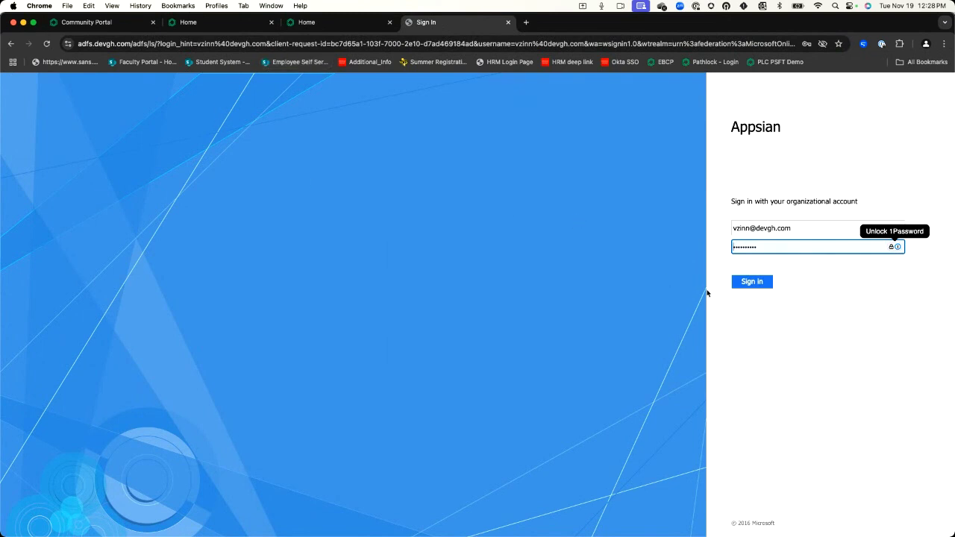
pyautogui.click(743, 287)
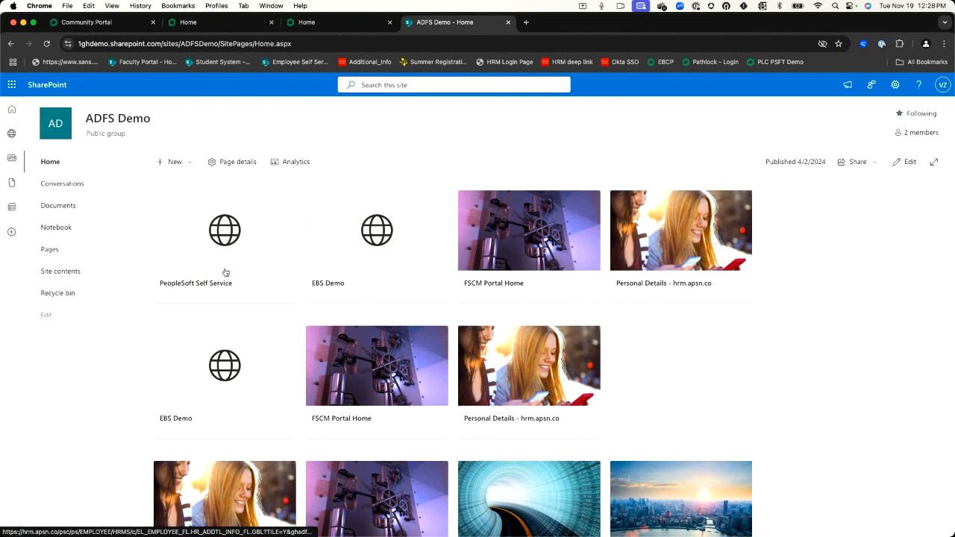
# Open PeopleSoft Self Service from the SharePoint site and unmask the Date of Birth on the Additional Information page
pyautogui.click(225, 272)
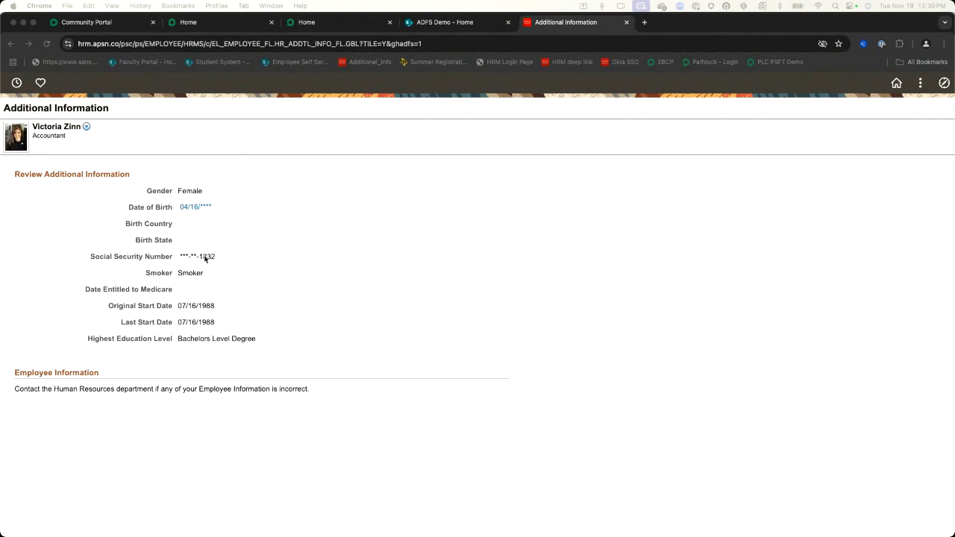
pyautogui.click(194, 220)
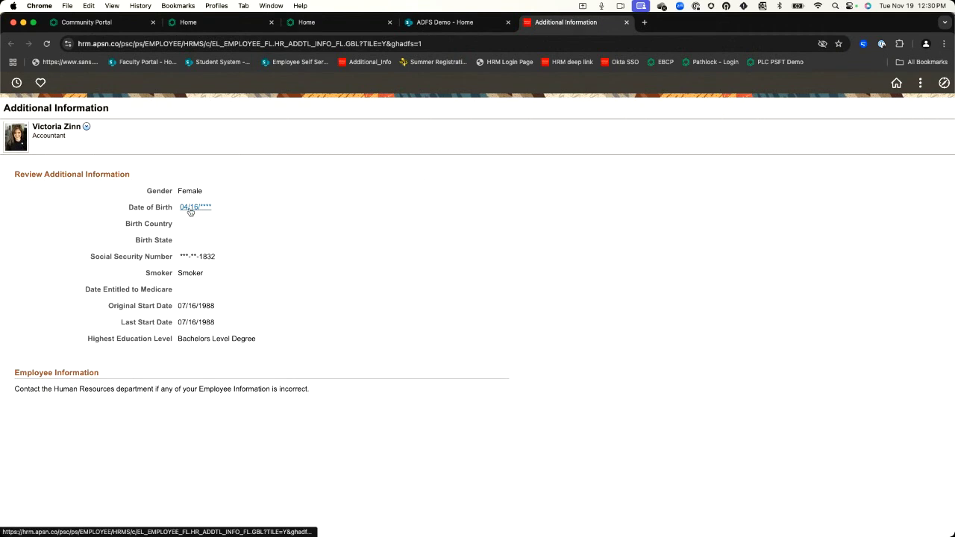
pyautogui.click(190, 212)
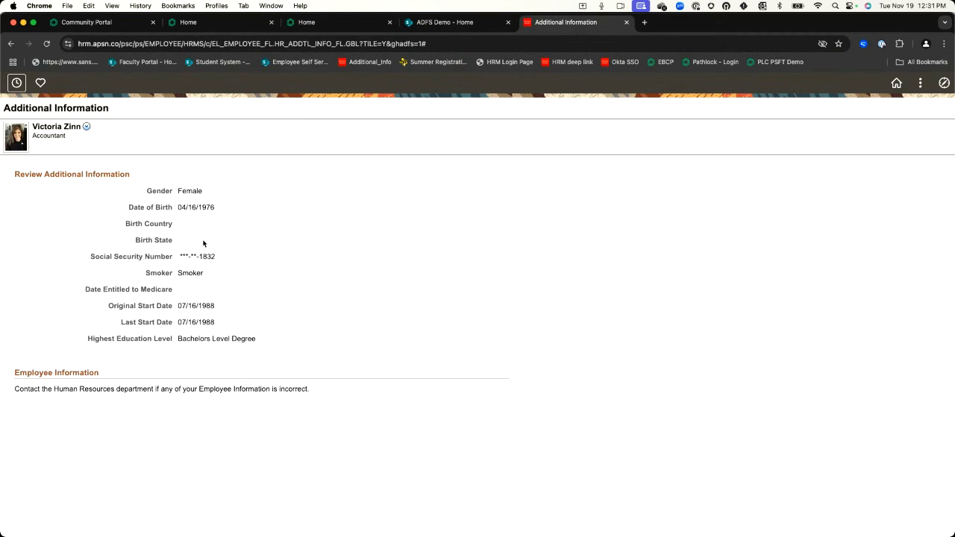
# Open the payroll Direct Deposit accounts and unlock the account numbers via 2FA using a Duo Push
pyautogui.click(893, 87)
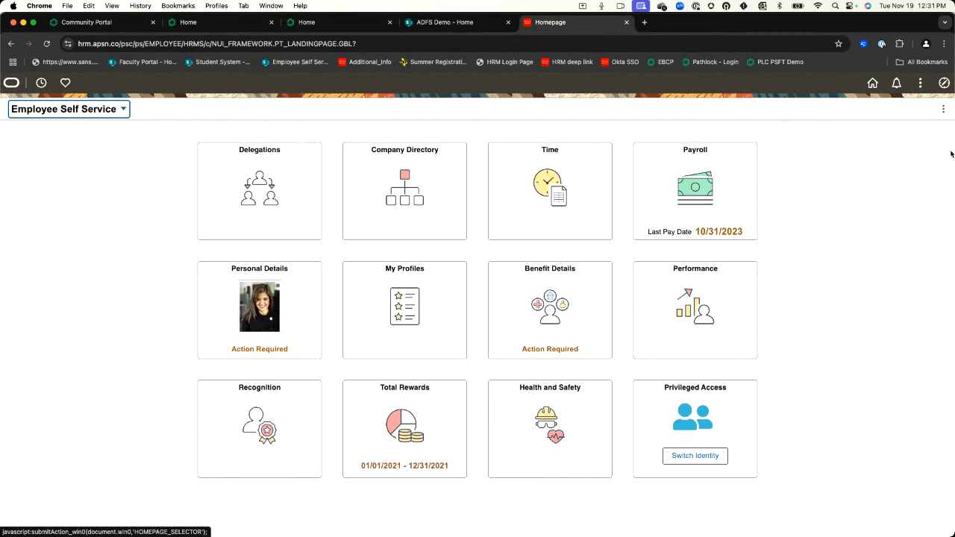
pyautogui.click(687, 192)
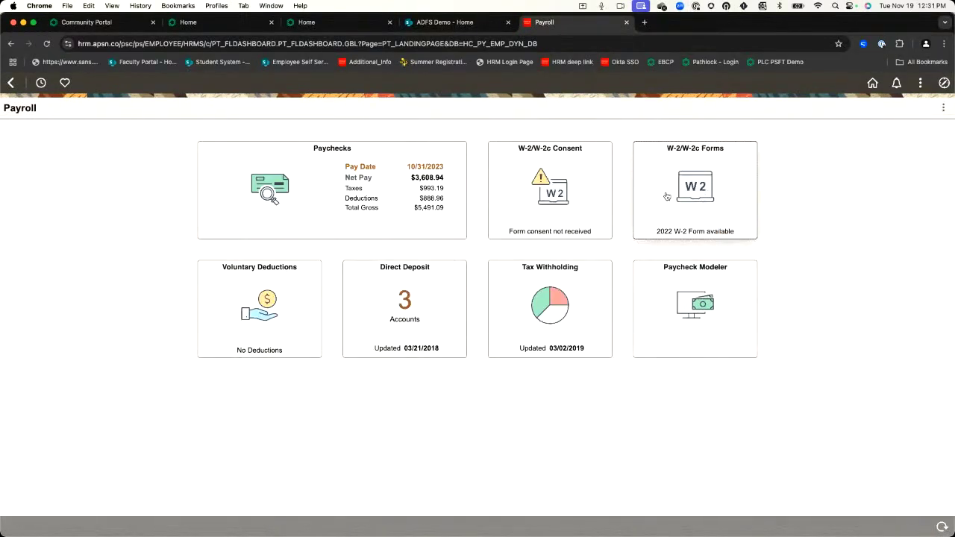
pyautogui.click(448, 295)
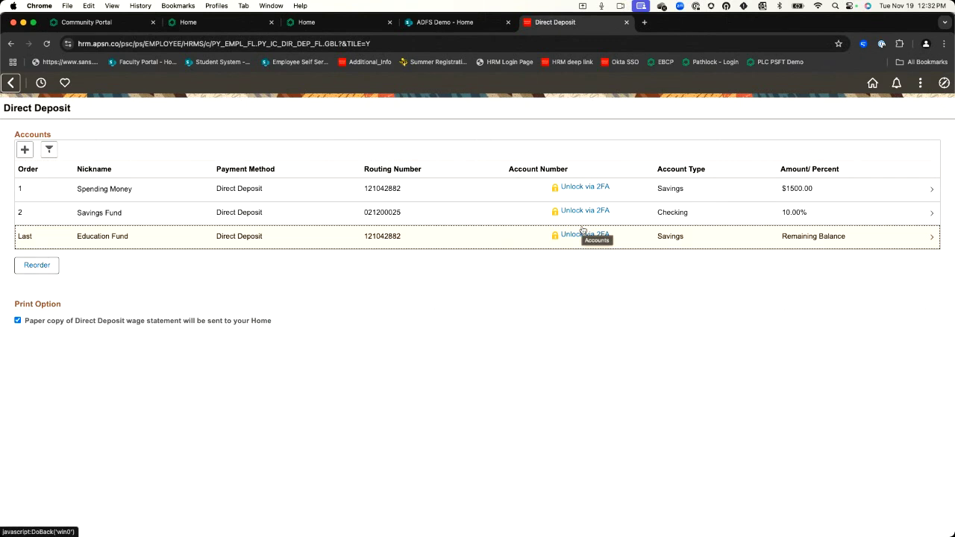
pyautogui.click(577, 188)
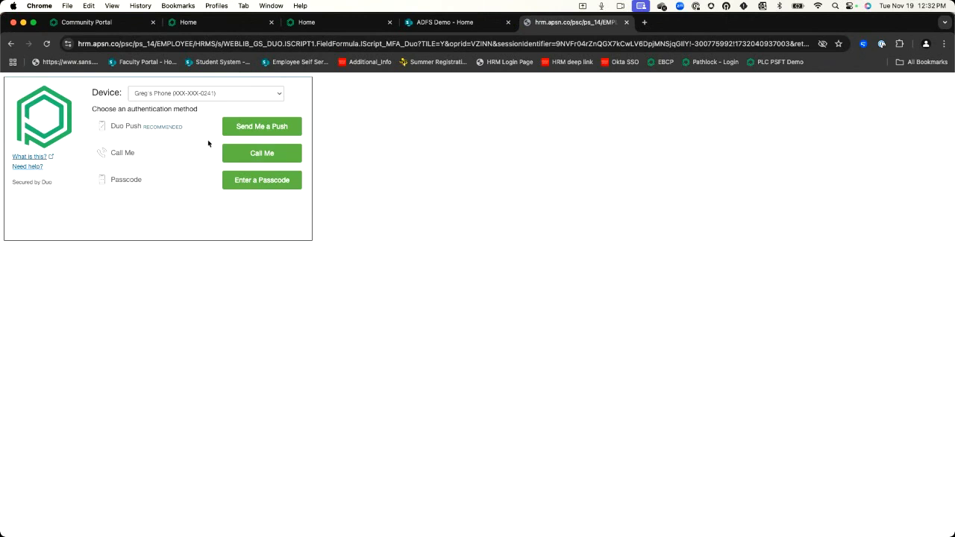
pyautogui.click(261, 132)
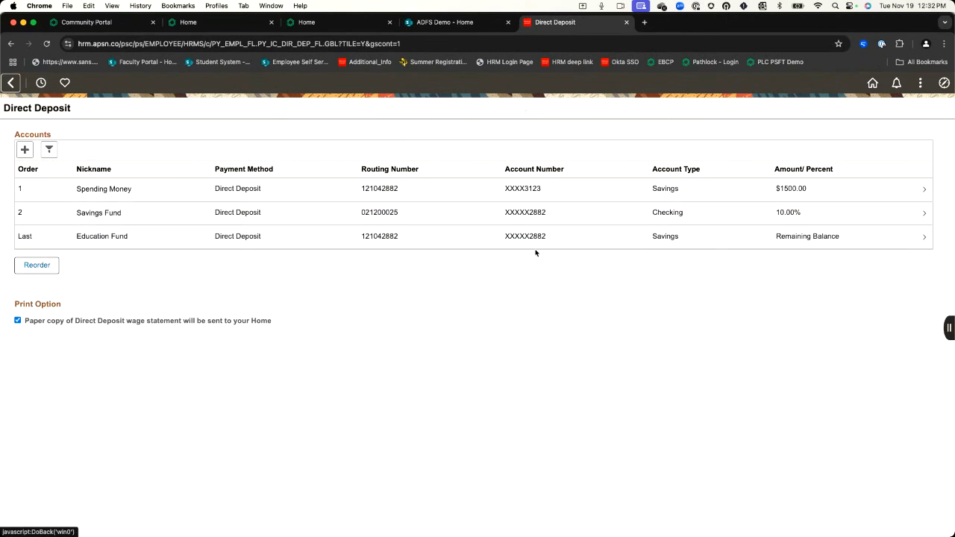
# Switch to the privileged identity PS1, Copy of PS(HP user), with PS Admin Responsibilities as the reason
pyautogui.click(873, 85)
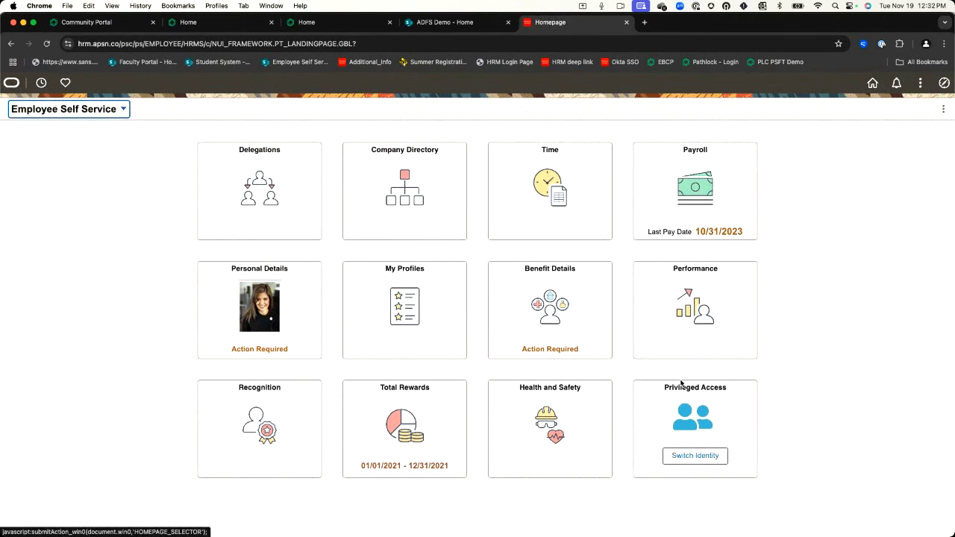
pyautogui.click(688, 456)
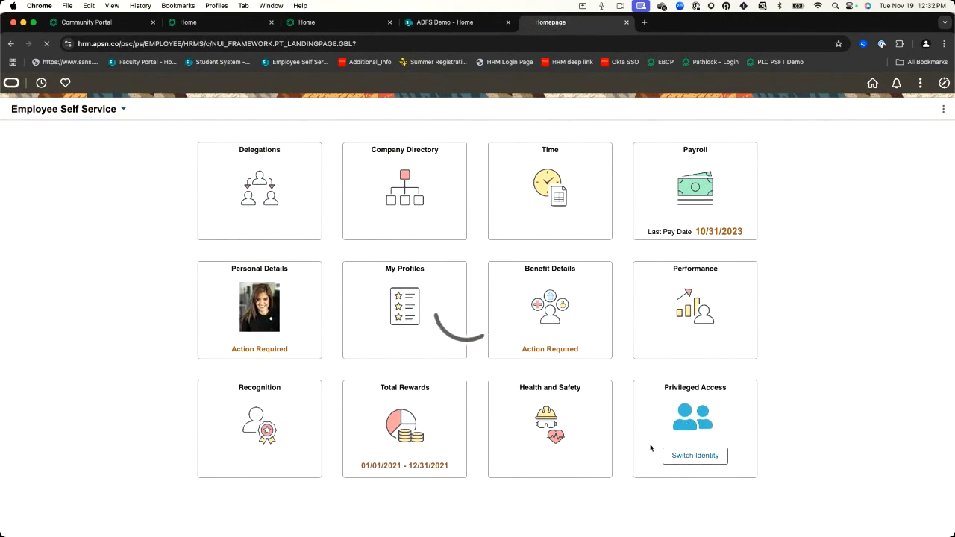
pyautogui.click(377, 149)
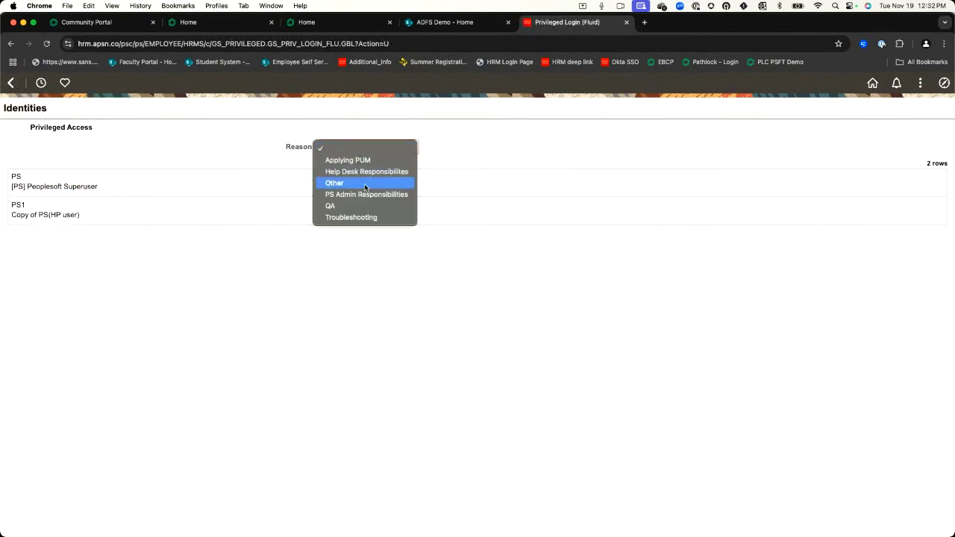
pyautogui.click(365, 194)
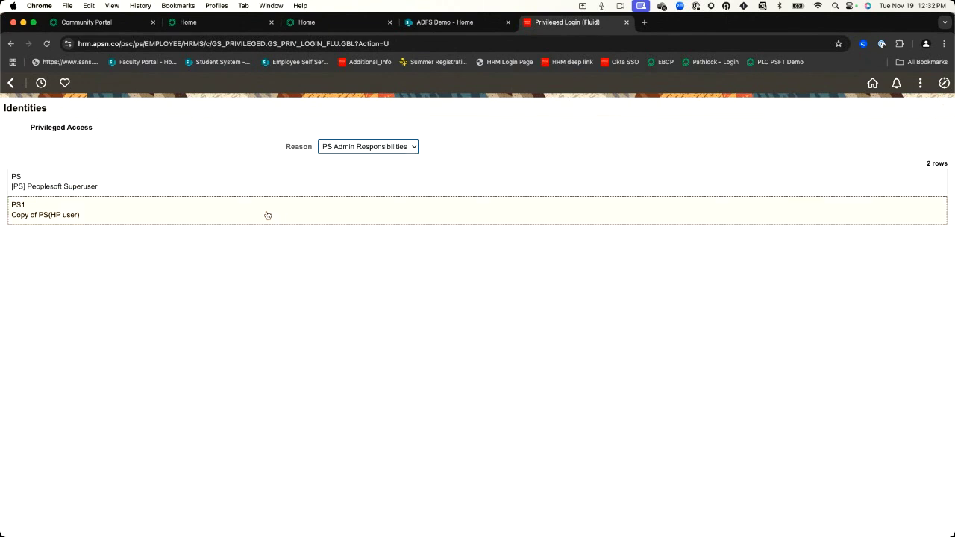
pyautogui.click(267, 215)
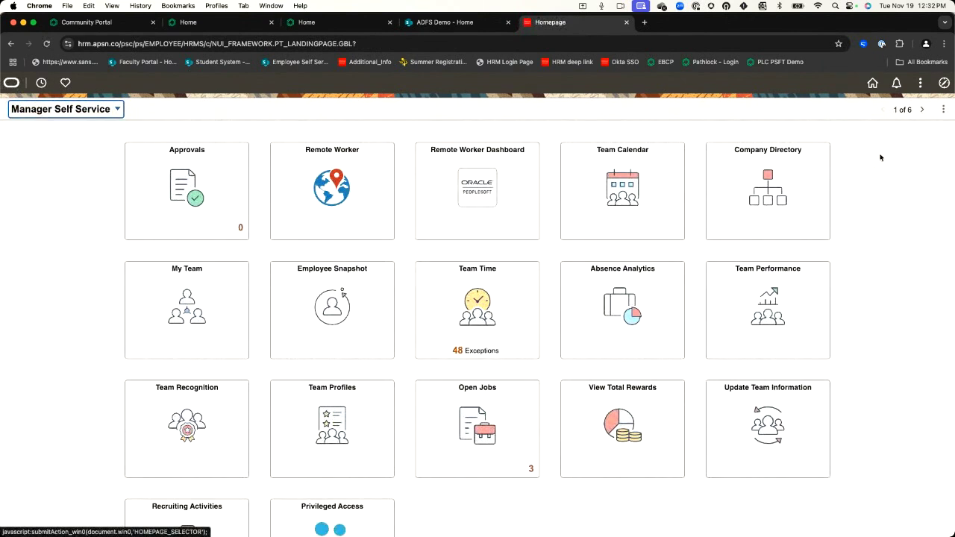
# Open the Pathlock ASP Policy Set page and find the policy set with an ID beginning with A_DEMO
pyautogui.click(943, 83)
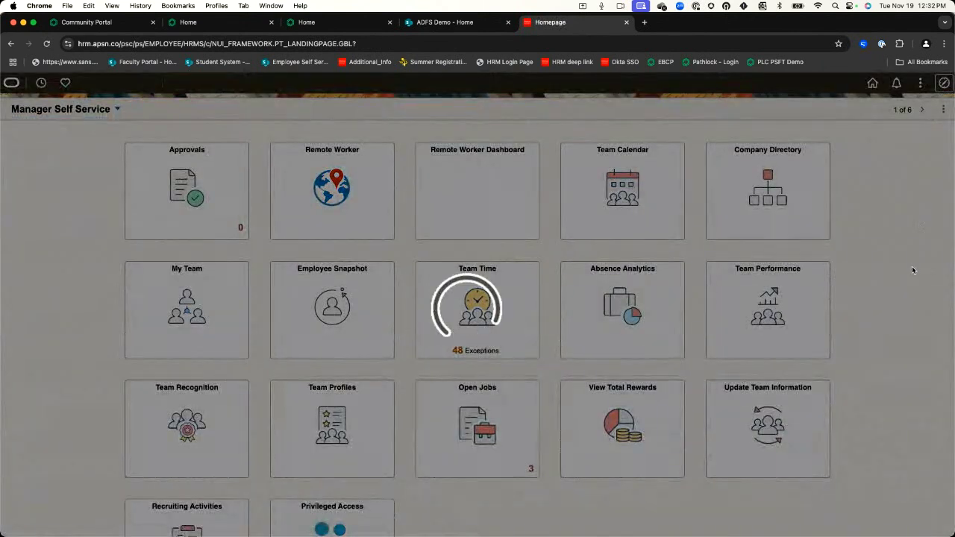
pyautogui.scroll(-10, 858, 358)
pyautogui.scroll(-1, 856, 344)
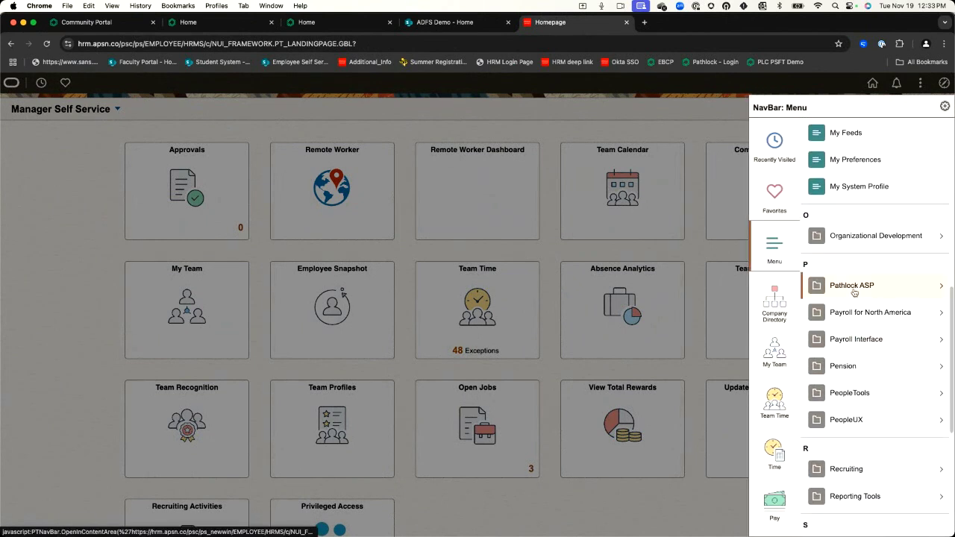
pyautogui.click(854, 293)
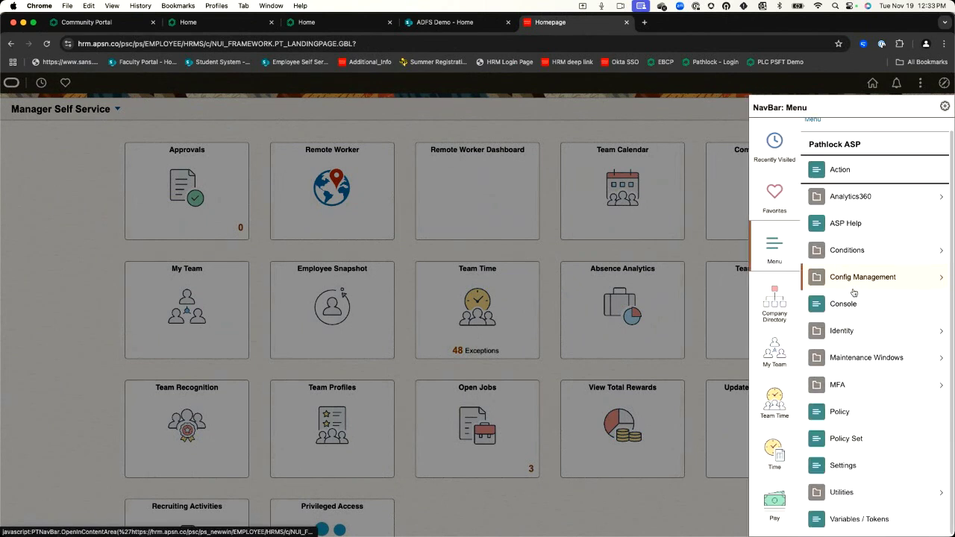
pyautogui.click(847, 439)
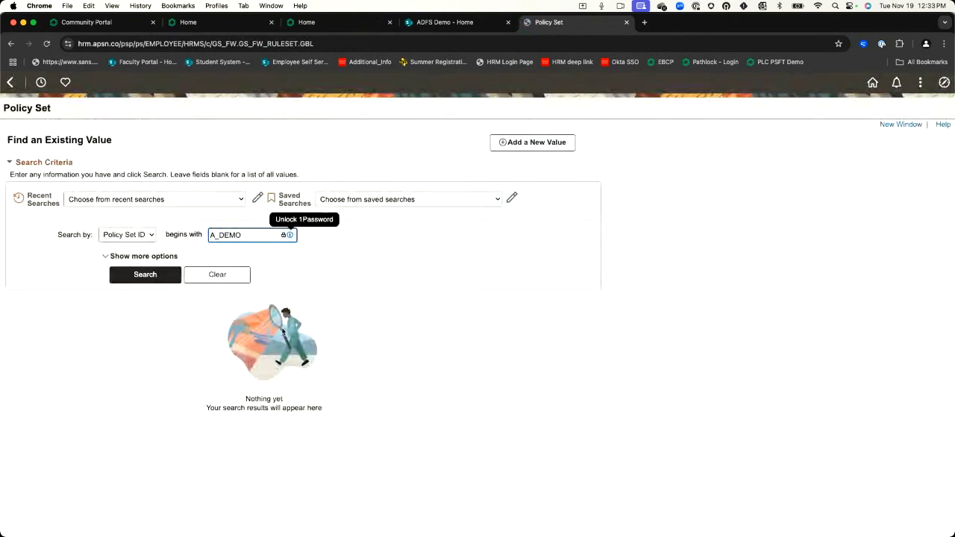
pyautogui.click(144, 275)
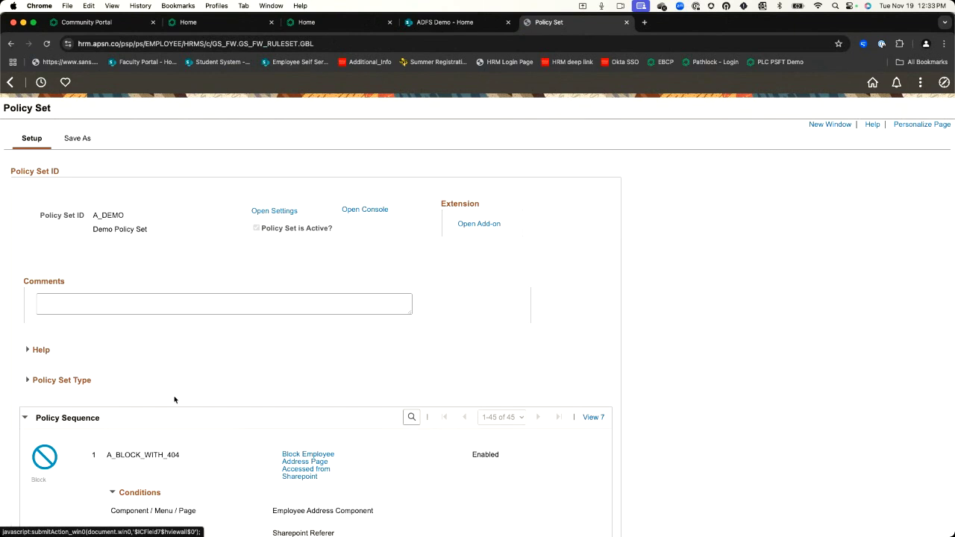
# Open the National ID Partial Mask CTV policy from the A_DEMO policy sequence and examine its conditions and actions
pyautogui.scroll(-10, 174, 400)
pyautogui.scroll(-10, 174, 400)
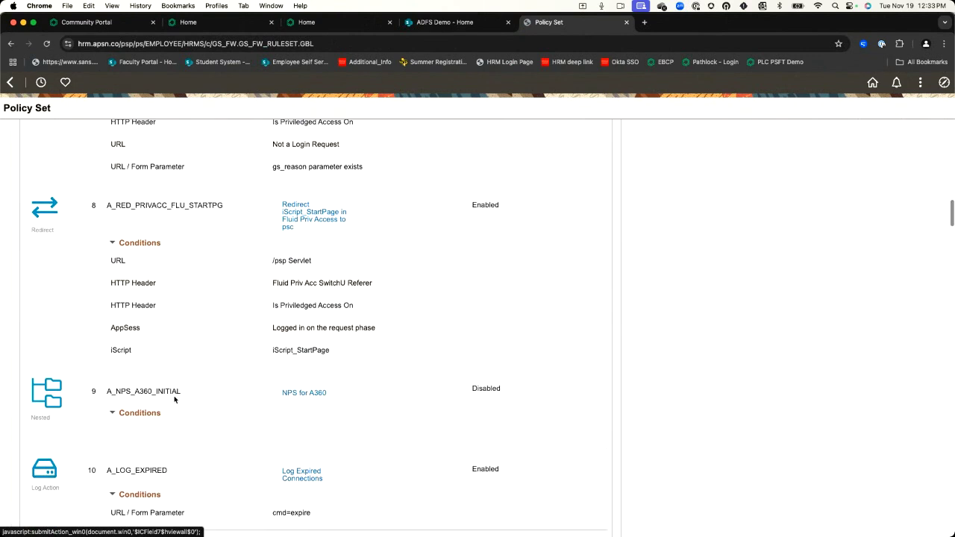
pyautogui.scroll(-10, 175, 400)
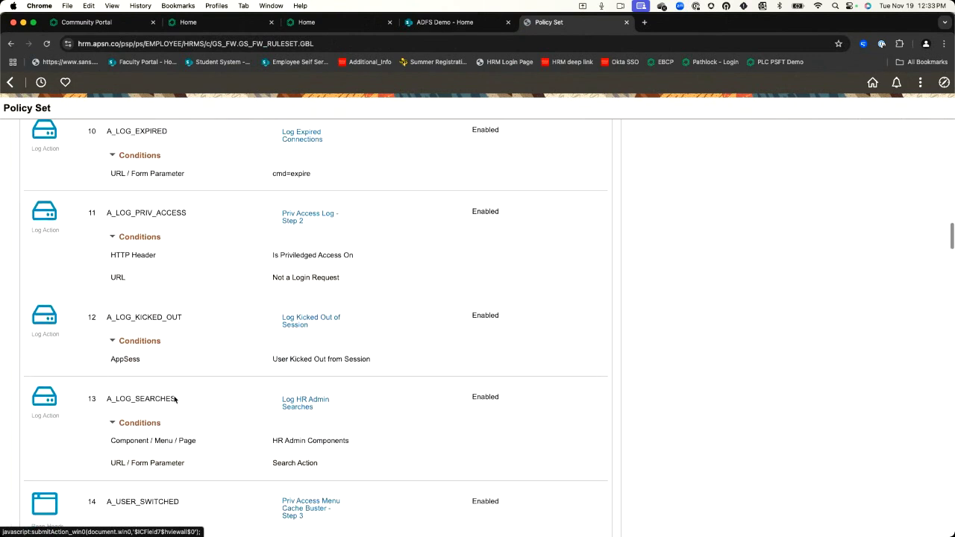
pyautogui.scroll(-4, 174, 400)
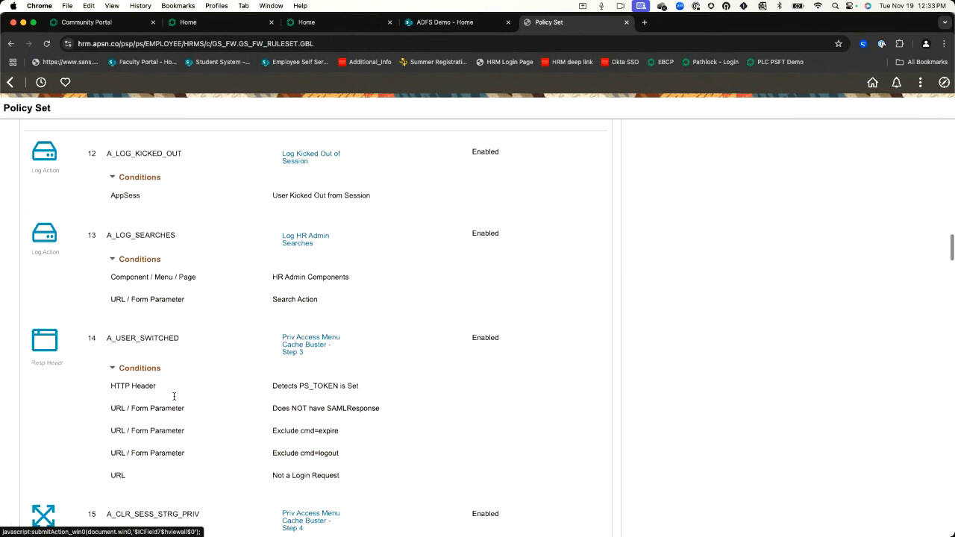
pyautogui.scroll(-5, 175, 400)
pyautogui.scroll(-5, 175, 401)
pyautogui.scroll(-5, 175, 400)
pyautogui.scroll(-3, 175, 400)
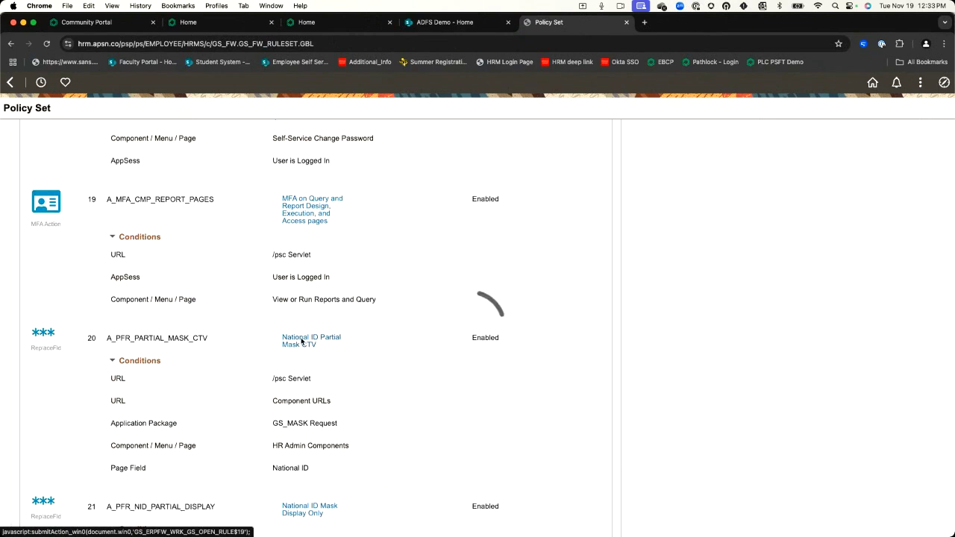
pyautogui.click(301, 343)
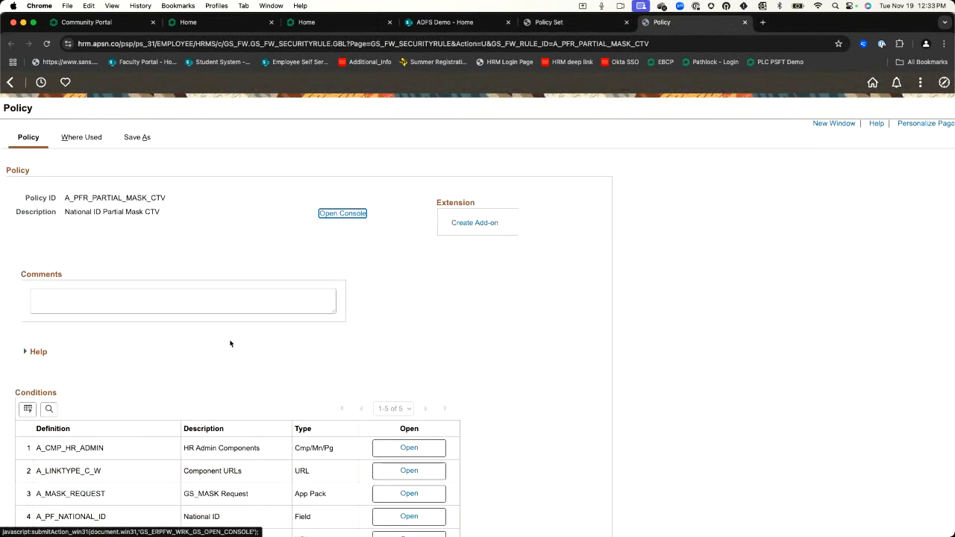
pyautogui.scroll(-4, 230, 344)
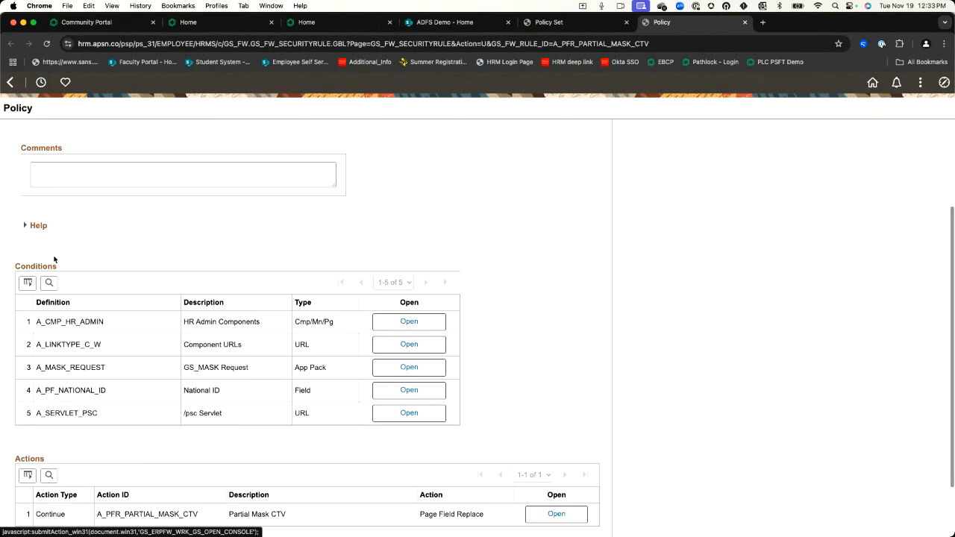
pyautogui.scroll(-1, 144, 439)
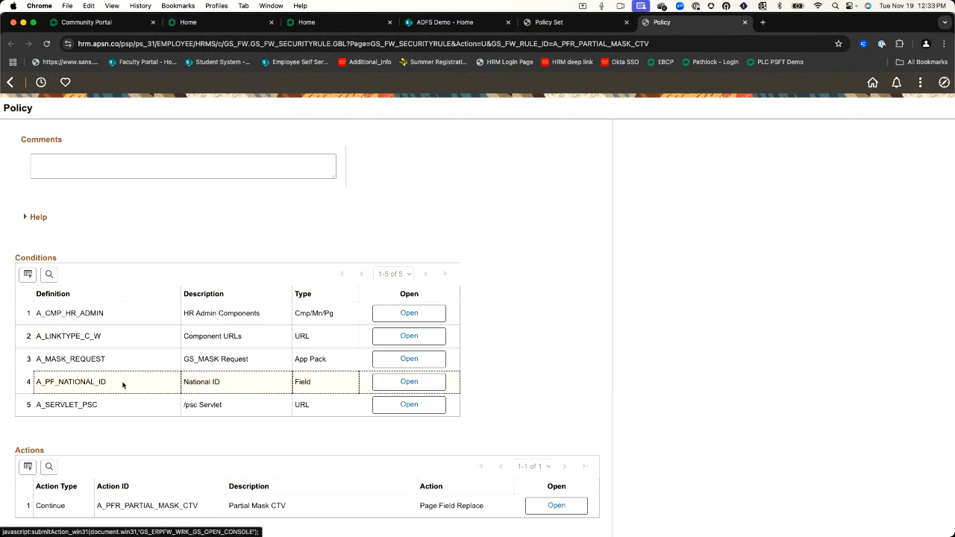
# Open the A_CMP_HR_ADMIN condition and examine its logical operator and the components it covers
pyautogui.click(391, 313)
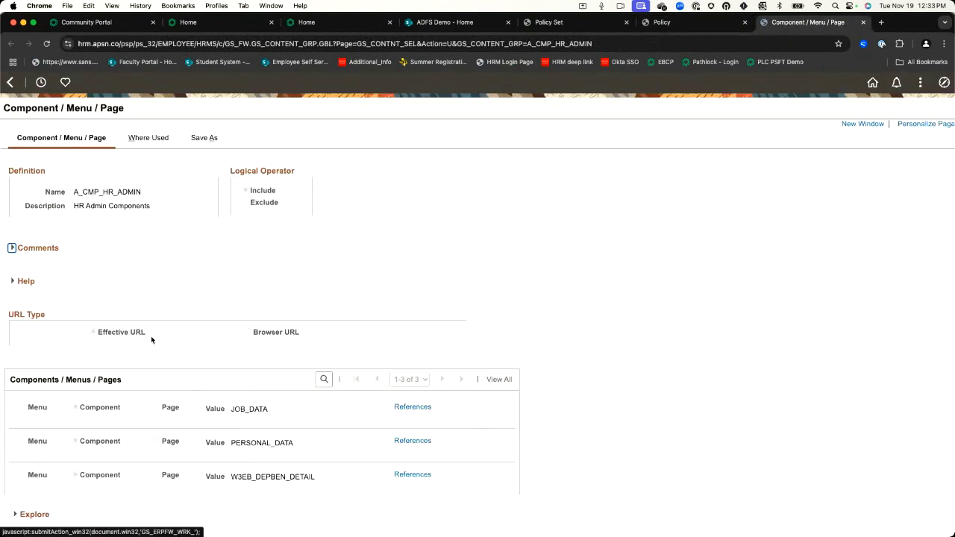
pyautogui.scroll(-2, 156, 351)
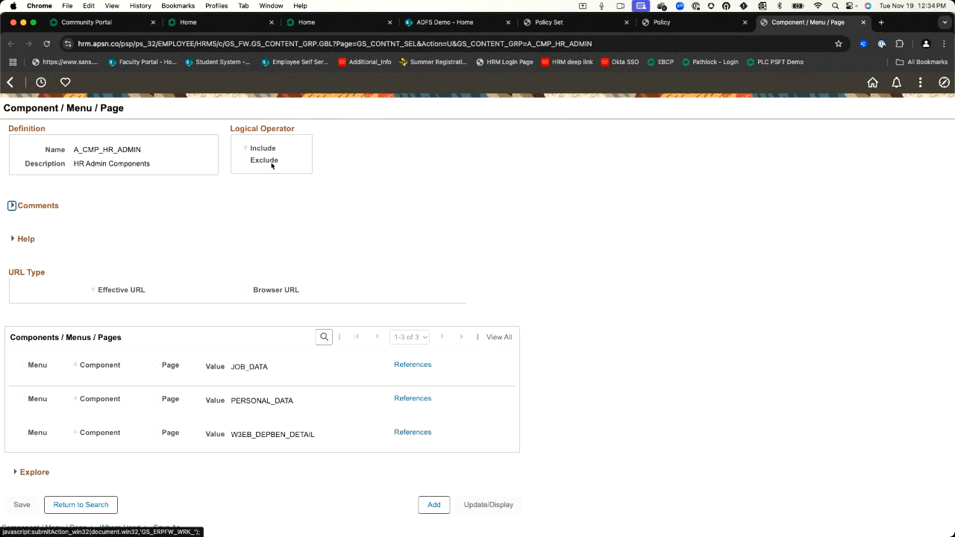
pyautogui.scroll(1, 263, 173)
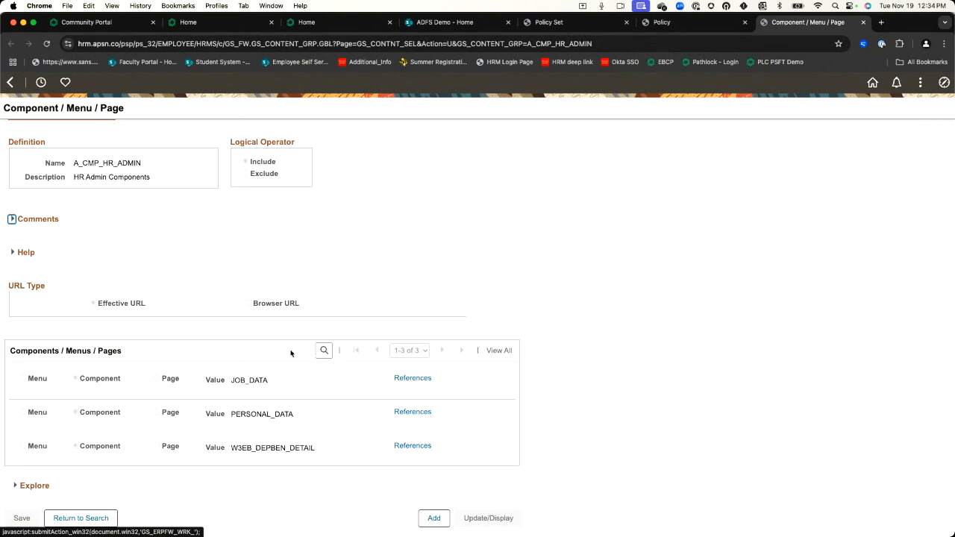
# Back on the policy, highlight the A_LINKTYPE_C_W and A_SERVLET_PSC conditions and open the A_PF_NATIONAL_ID field condition
pyautogui.click(705, 21)
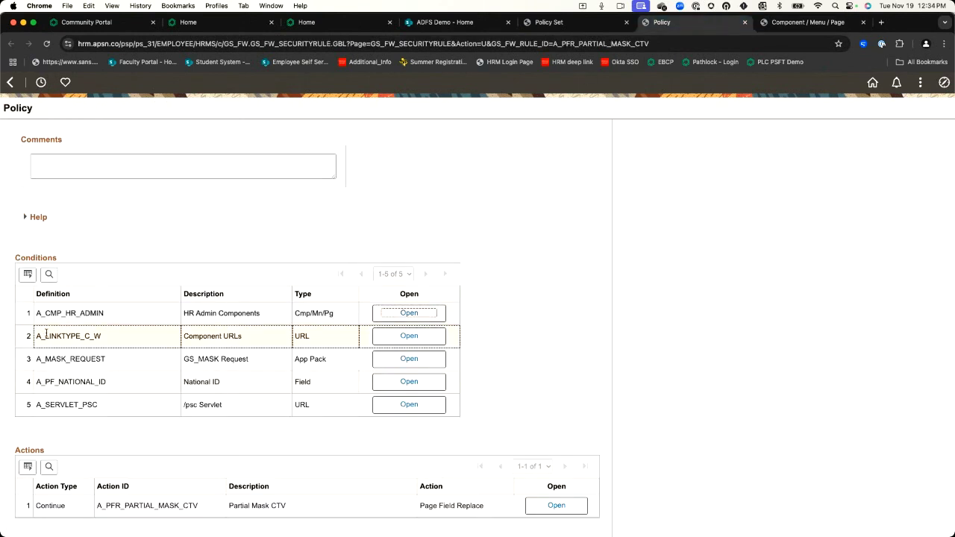
pyautogui.moveTo(26, 336); pyautogui.dragTo(80, 336)
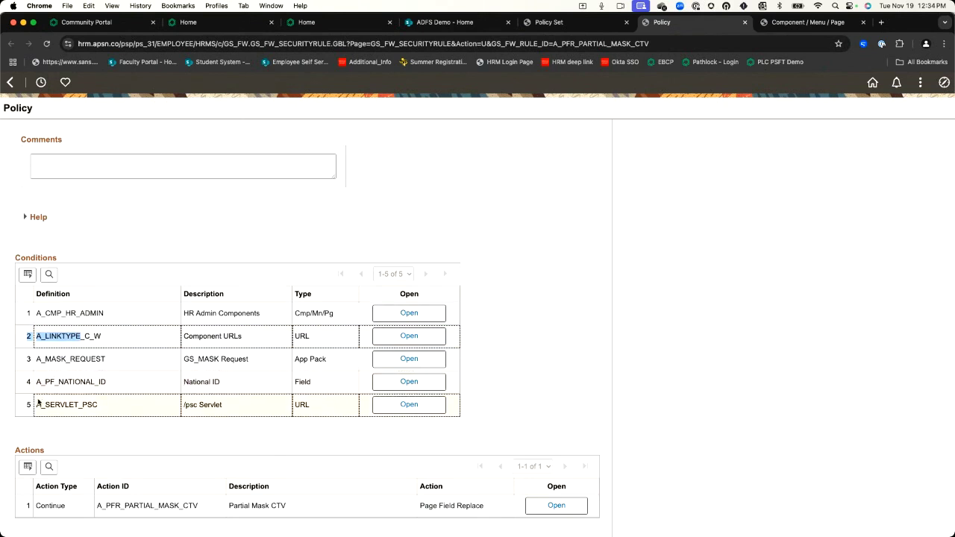
pyautogui.moveTo(26, 404); pyautogui.dragTo(93, 405)
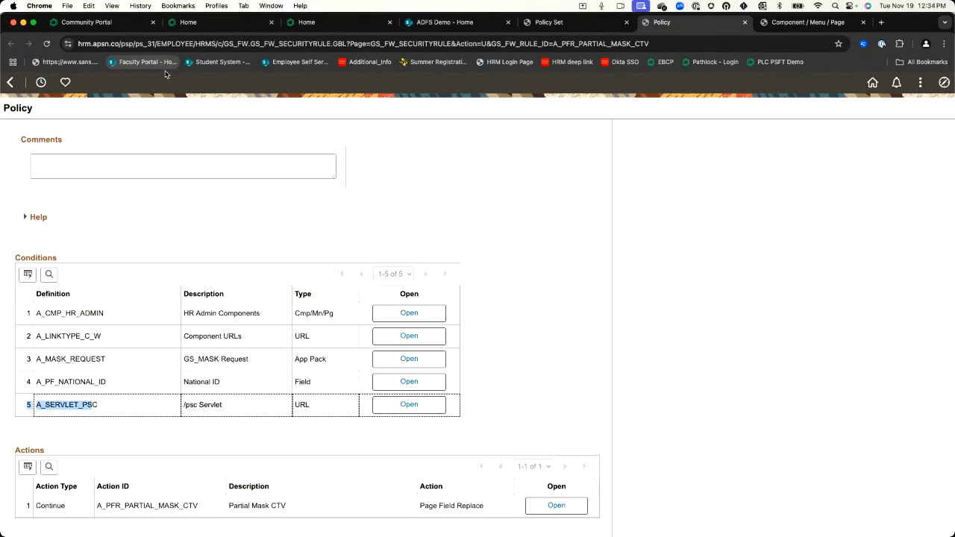
pyautogui.scroll(1, 416, 373)
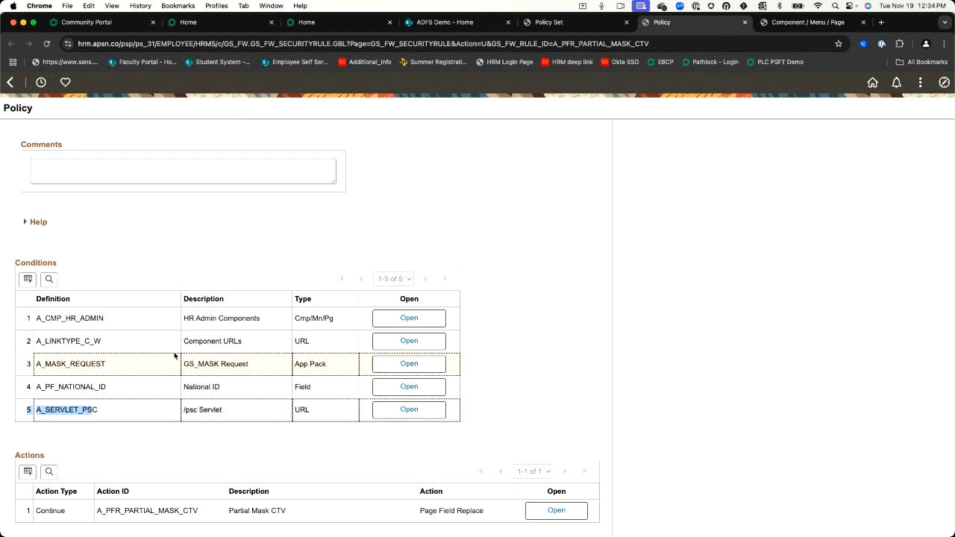
pyautogui.click(393, 388)
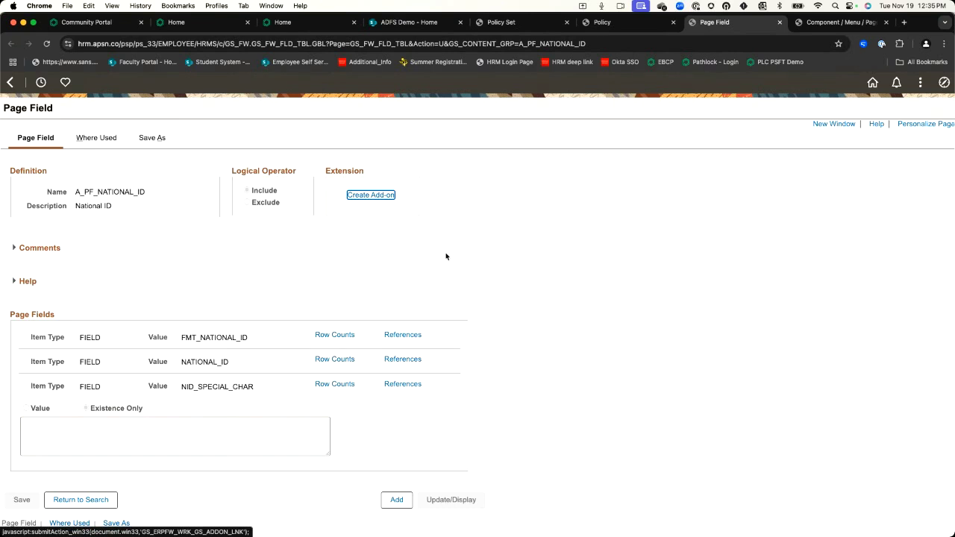
# Return to the policy set and open the National ID Mask Display Only policy to examine its conditions and actions
pyautogui.click(644, 27)
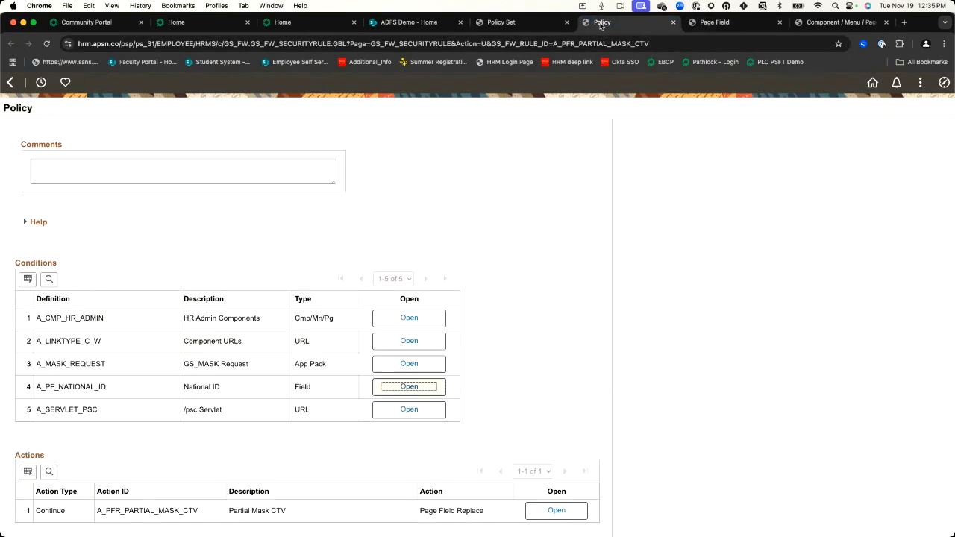
pyautogui.click(522, 23)
pyautogui.scroll(-5, 278, 426)
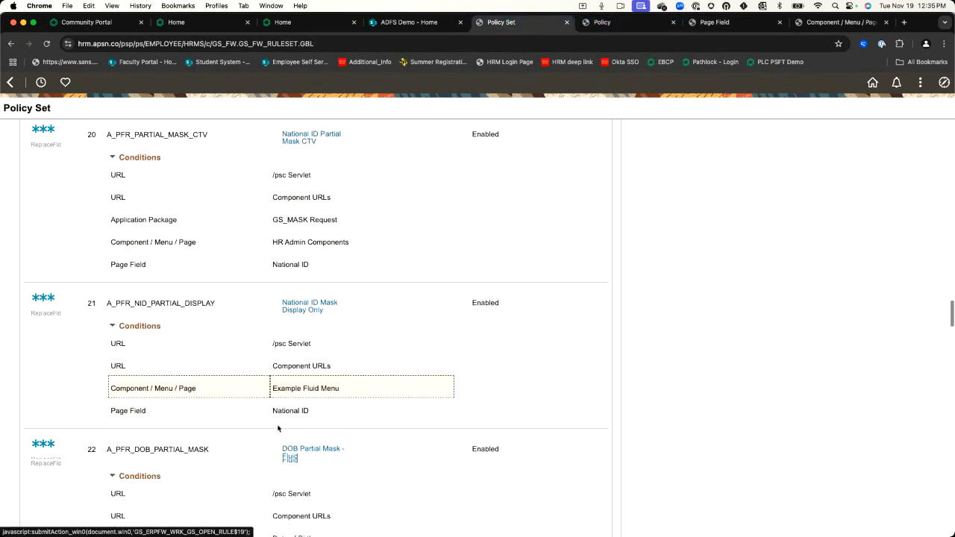
pyautogui.scroll(-1, 278, 429)
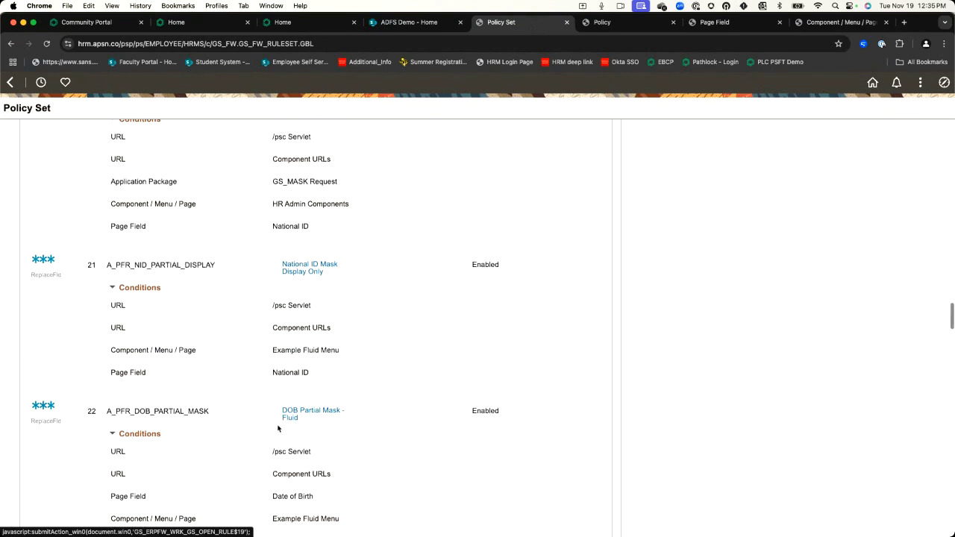
pyautogui.click(309, 272)
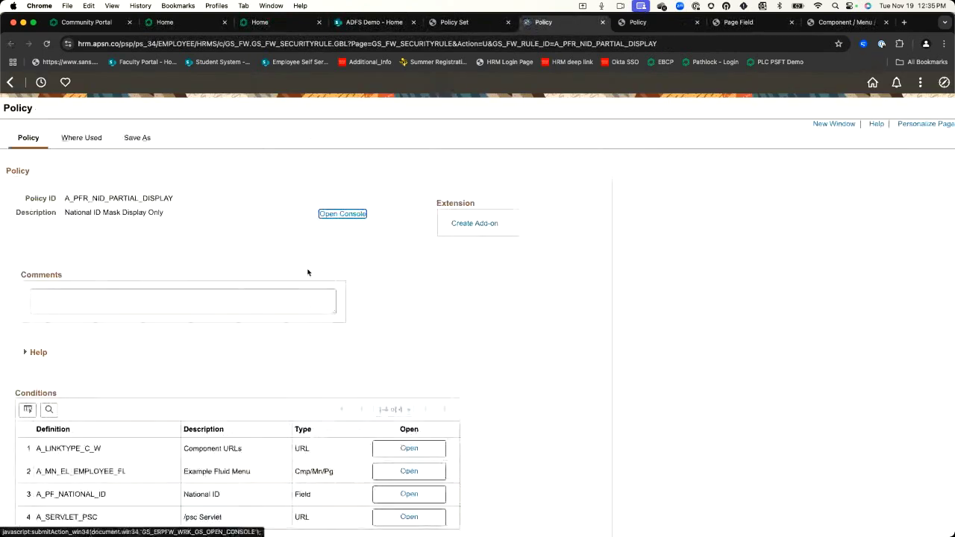
pyautogui.scroll(-4, 291, 367)
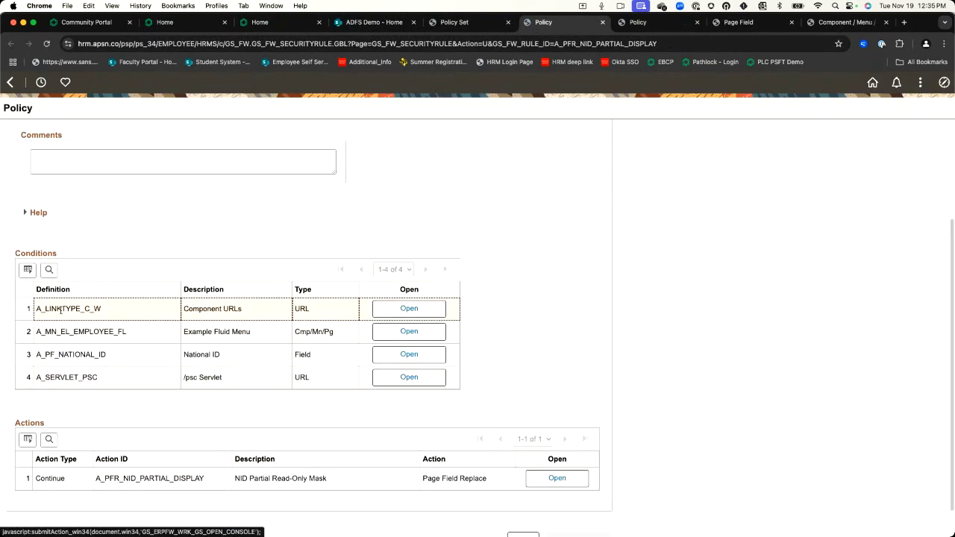
# Highlight the A_LINKTYPE_C_W, A_PF_NATIONAL_ID and A_MN_EL_EMPLOYEE_FL conditions of the display-only mask policy
pyautogui.moveTo(48, 310); pyautogui.dragTo(122, 312)
pyautogui.moveTo(55, 378); pyautogui.dragTo(170, 359)
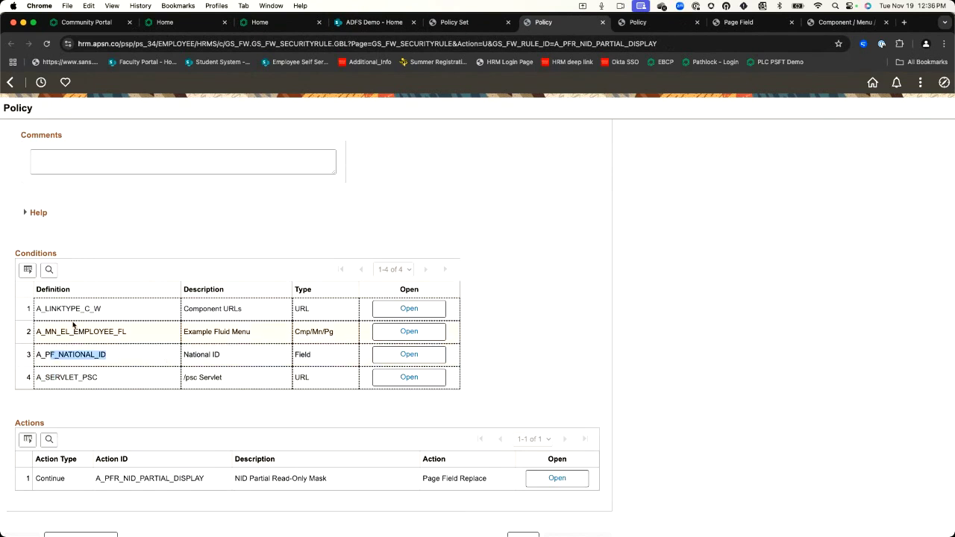
pyautogui.moveTo(61, 331); pyautogui.dragTo(133, 336)
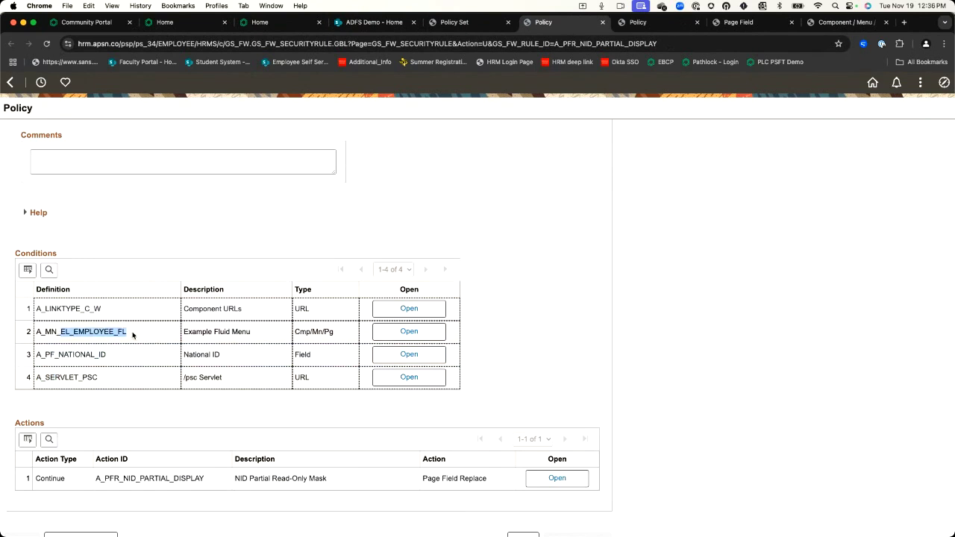
# View the A_MN_EL_EMPLOYEE_FL menu definition, then return to the policy and highlight that condition
pyautogui.click(386, 330)
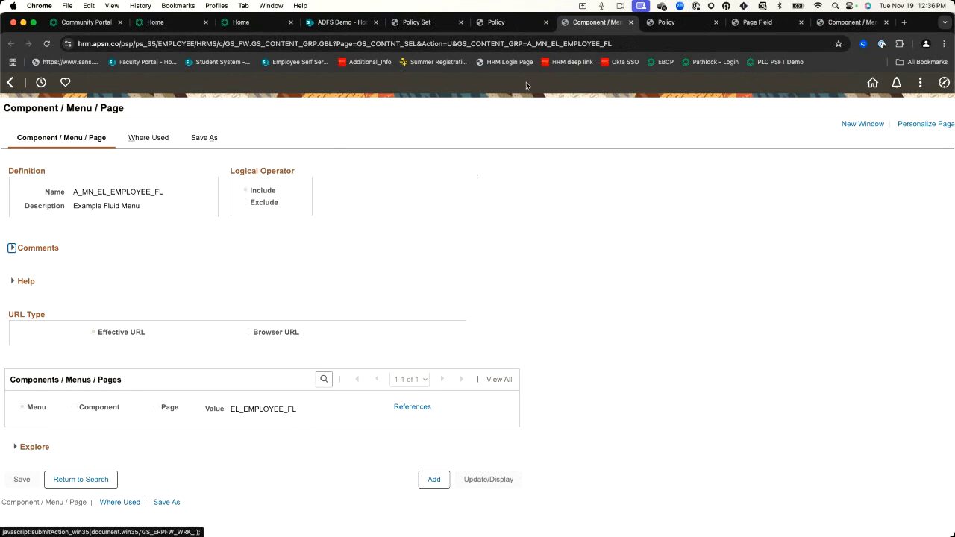
pyautogui.click(517, 20)
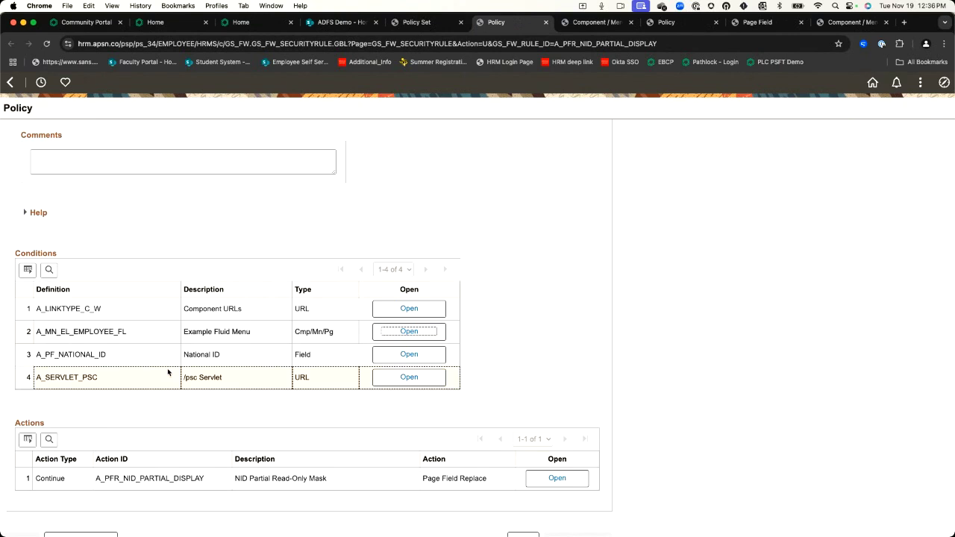
pyautogui.moveTo(36, 332); pyautogui.dragTo(179, 335)
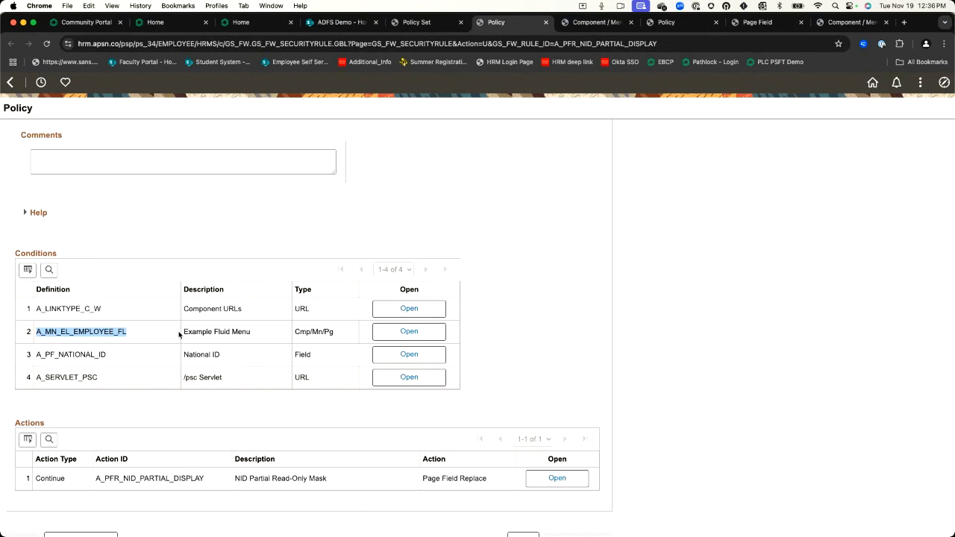
# Review the other masking policies in the policy set and open the MFA on Query and Report Design, Execution, and Access pages policy
pyautogui.hotkey('ctrl', 'shift', 'Tab')
pyautogui.scroll(-8, 316, 409)
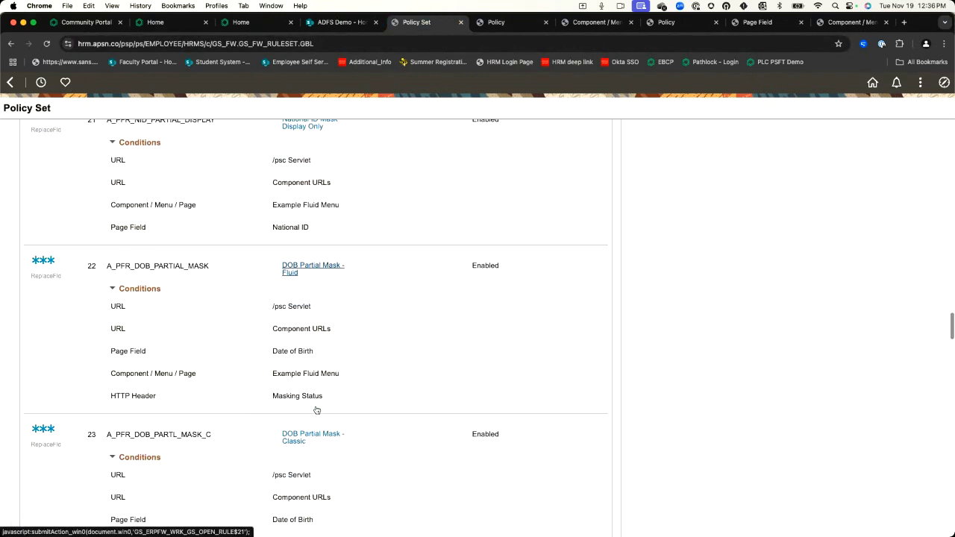
pyautogui.scroll(-10, 316, 409)
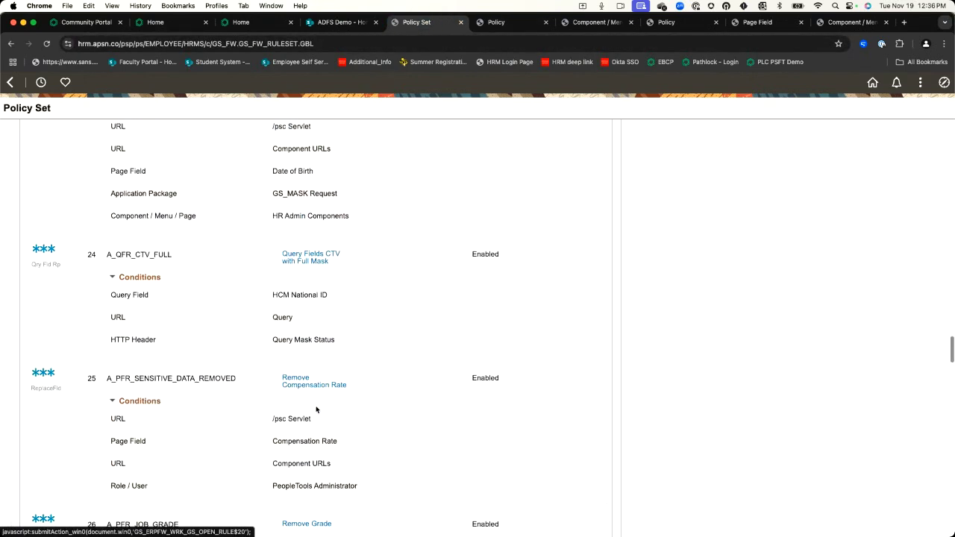
pyautogui.scroll(-1, 316, 407)
pyautogui.scroll(-5, 316, 406)
pyautogui.scroll(9, 316, 409)
pyautogui.scroll(15, 316, 409)
pyautogui.scroll(8, 315, 409)
pyautogui.scroll(2, 316, 409)
pyautogui.click(305, 309)
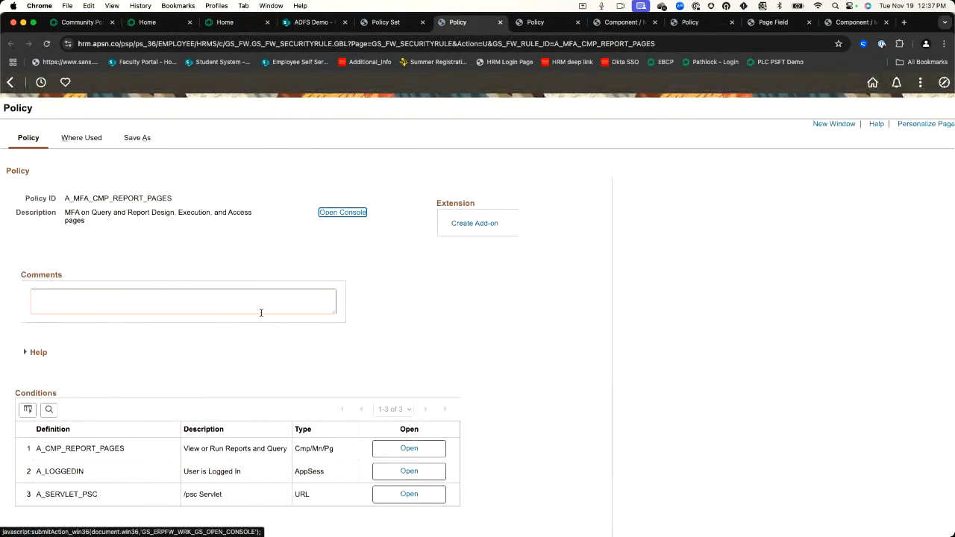
pyautogui.scroll(-3, 261, 313)
# Highlight the A_CMP_REPORT_PAGES condition and open its definition to view the protected reporting and query components
pyautogui.click(35, 359)
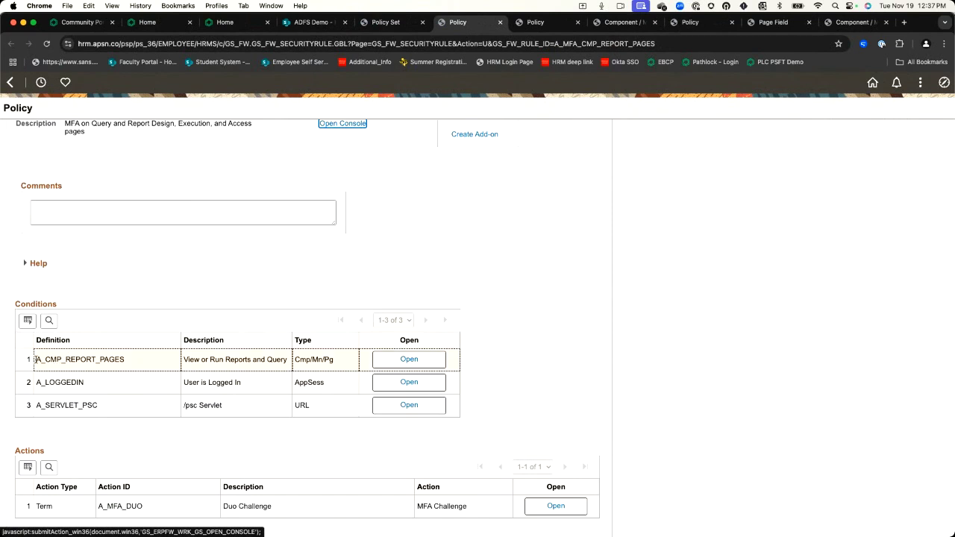
pyautogui.moveTo(35, 360); pyautogui.dragTo(121, 360)
pyautogui.click(420, 362)
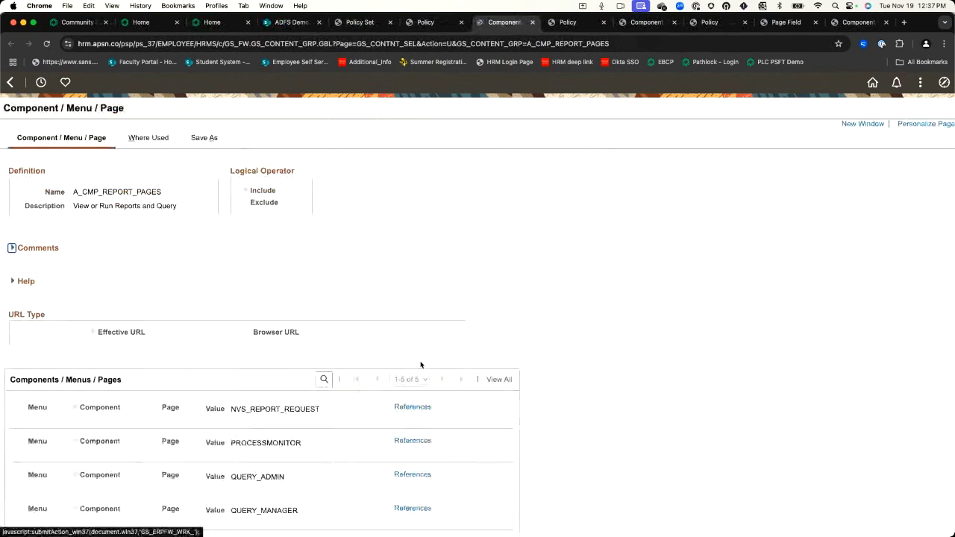
# Review the components in A_CMP_REPORT_PAGES, then return to the MFA policy and open its A_MFA_DUO action
pyautogui.scroll(-3, 326, 367)
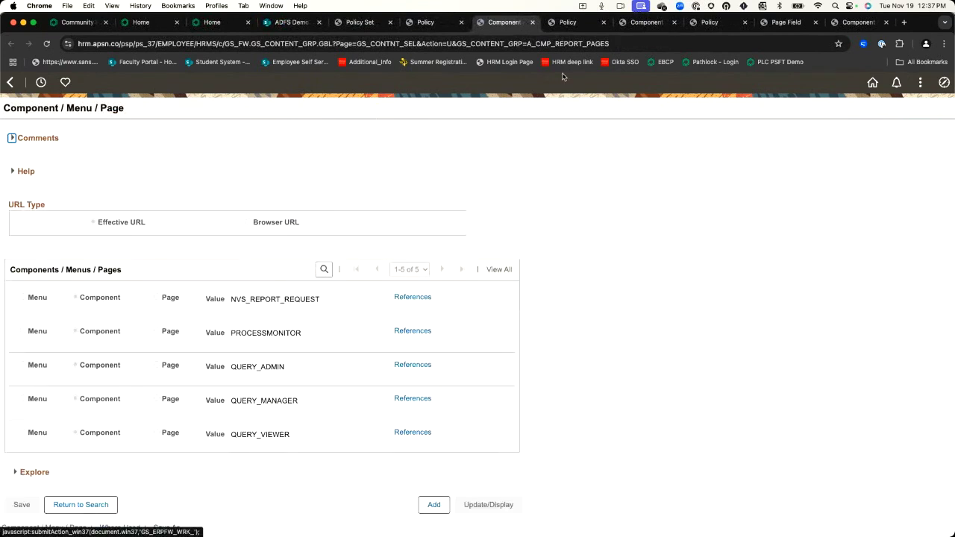
pyautogui.click(443, 25)
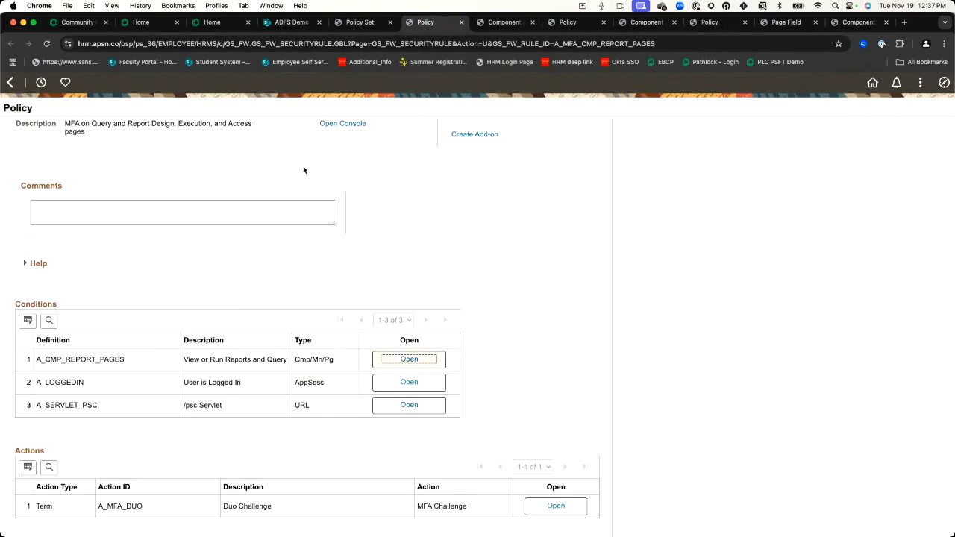
pyautogui.scroll(-1, 301, 454)
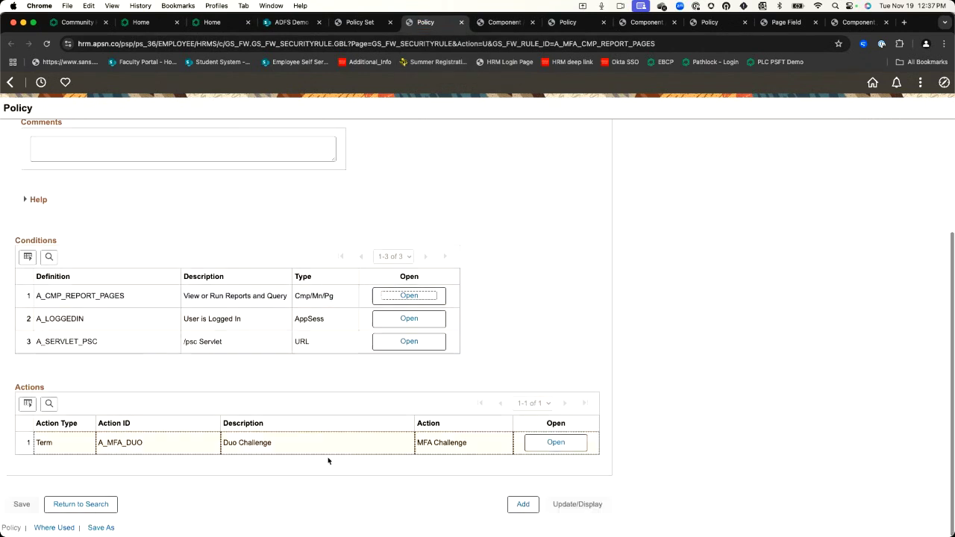
pyautogui.click(553, 442)
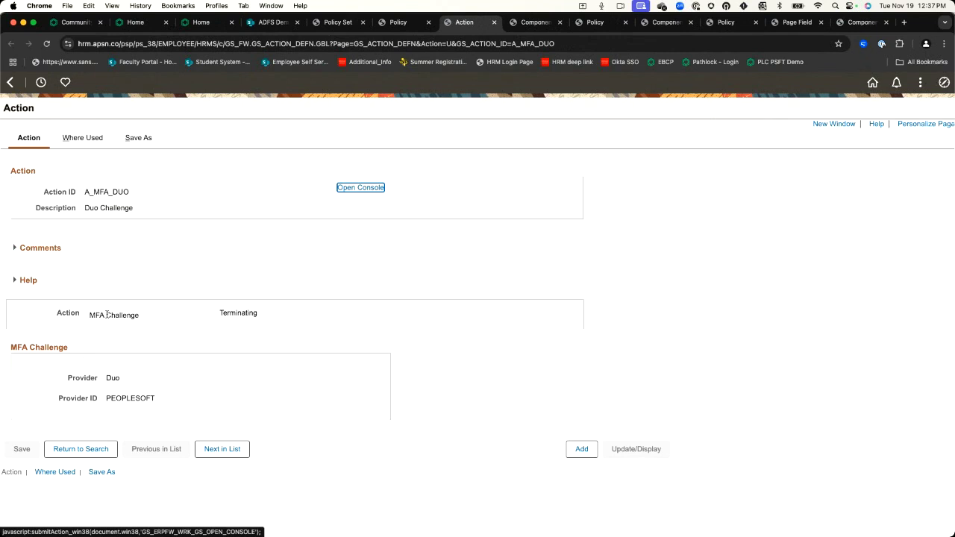
# Highlight the action's MFA Challenge setting and its Duo provider with provider ID PEOPLESOFT
pyautogui.moveTo(90, 314); pyautogui.dragTo(122, 314)
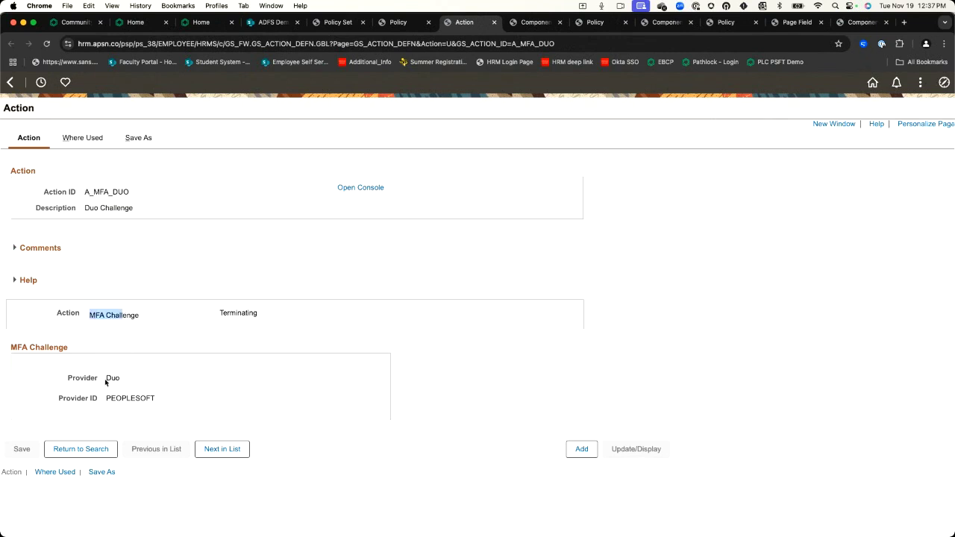
pyautogui.moveTo(105, 379); pyautogui.dragTo(149, 400)
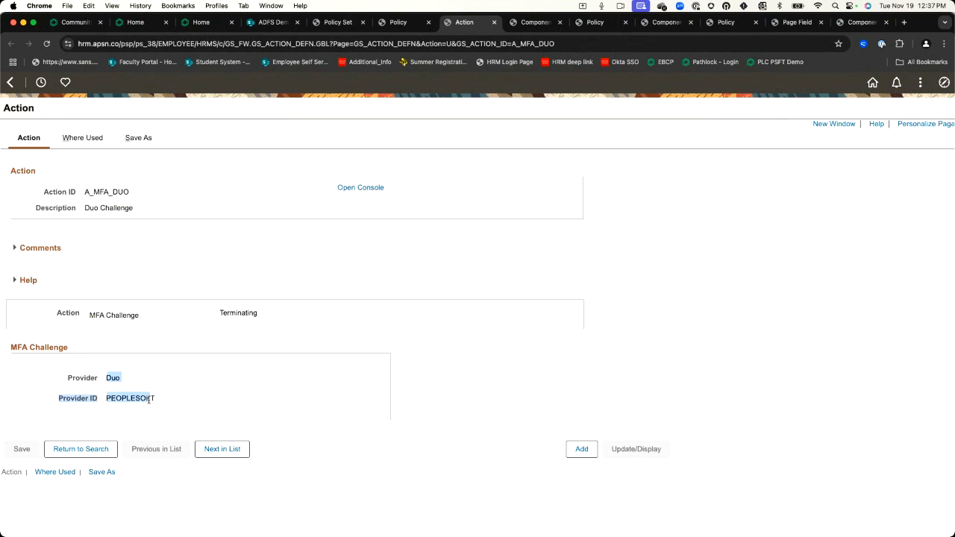
pyautogui.click(149, 400)
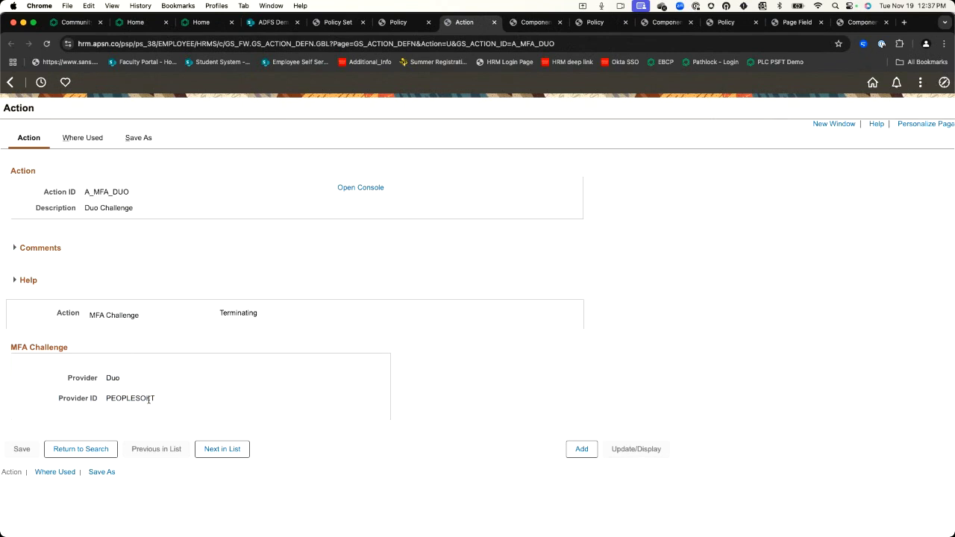
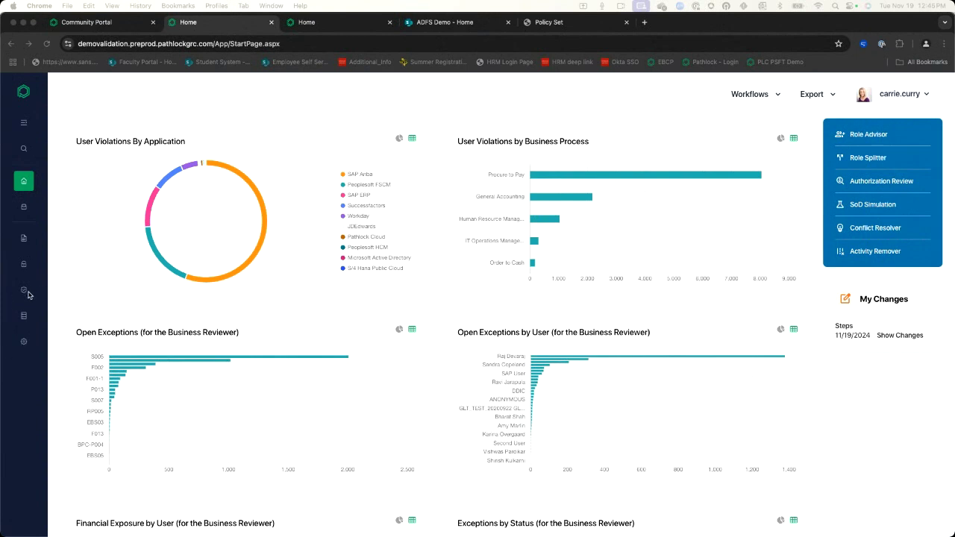
# Switch to Pathlock, open the compliance Risks list and look through the risks across applications
pyautogui.moveTo(25, 294)
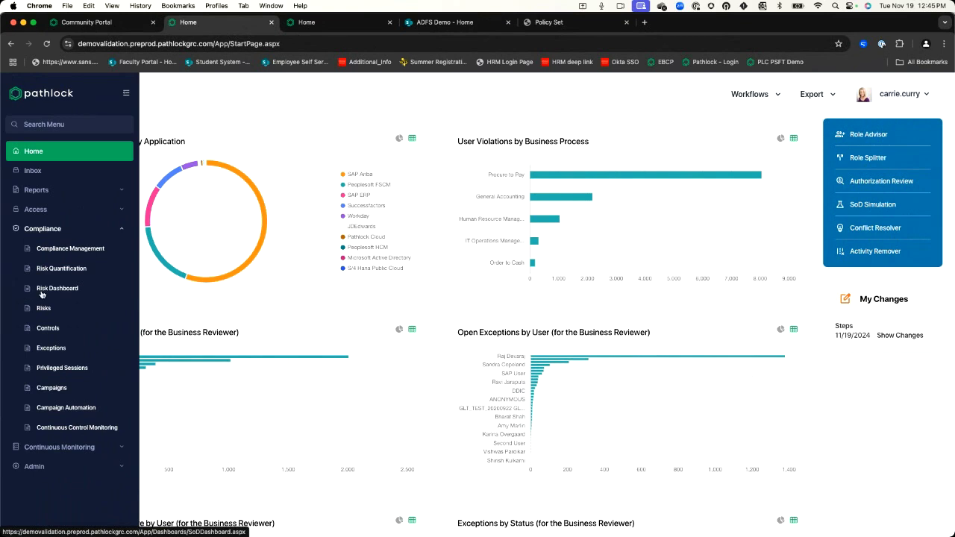
pyautogui.click(44, 308)
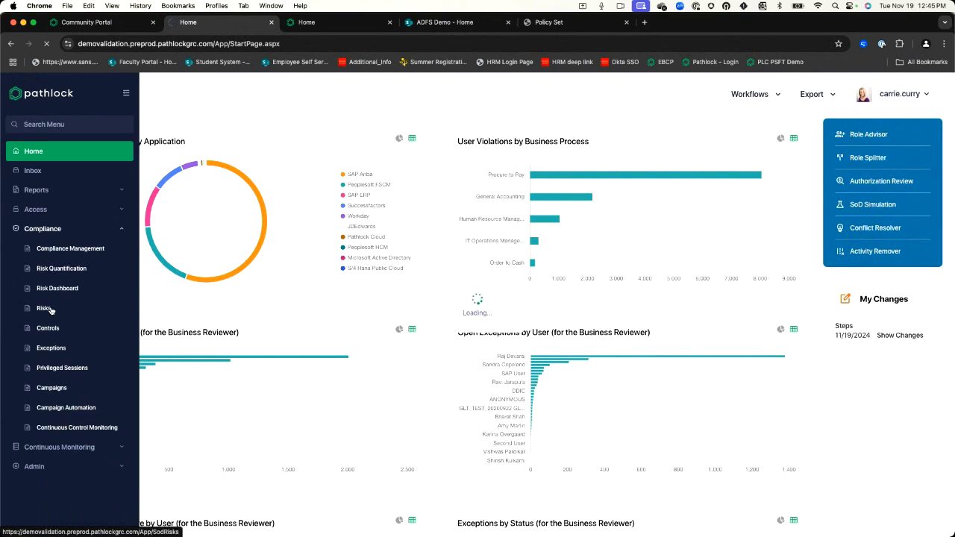
pyautogui.click(45, 308)
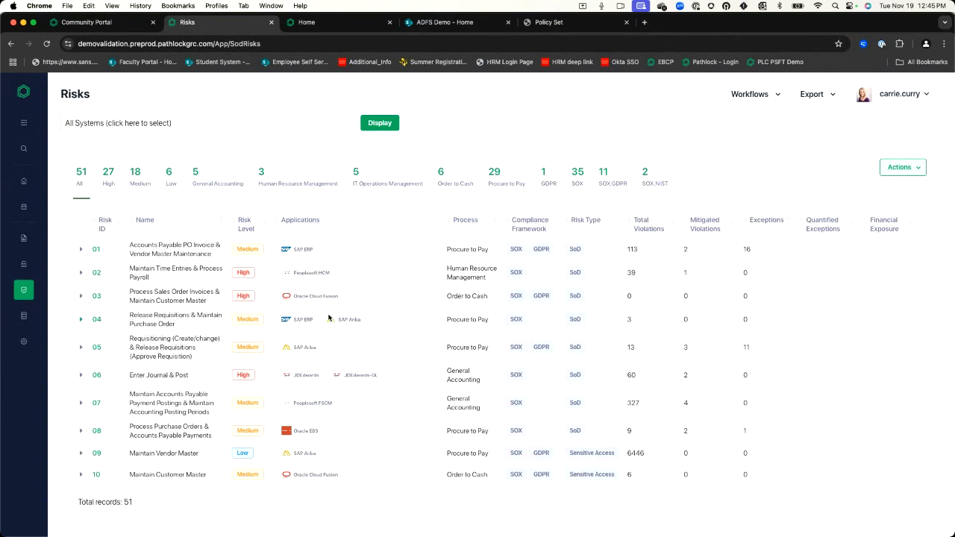
pyautogui.scroll(-1, 312, 341)
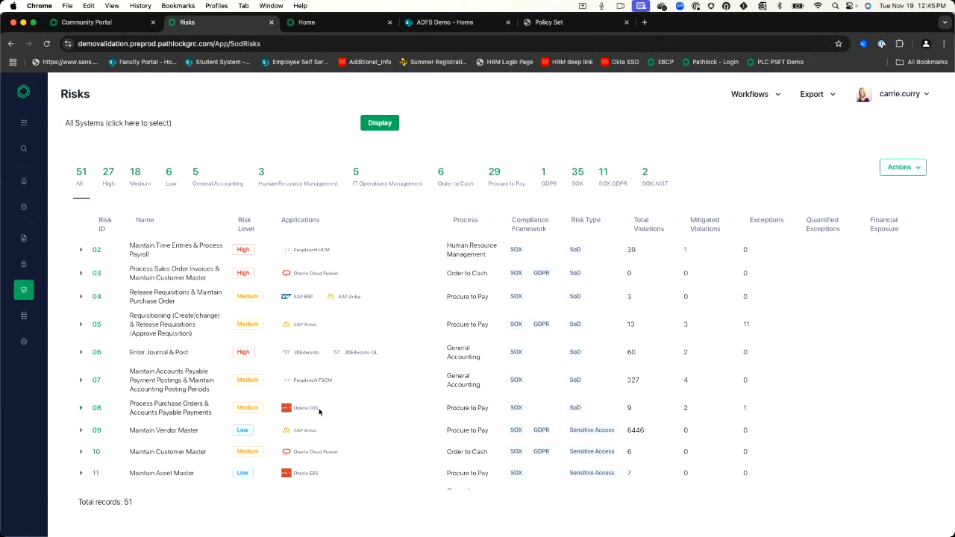
pyautogui.scroll(-3, 318, 411)
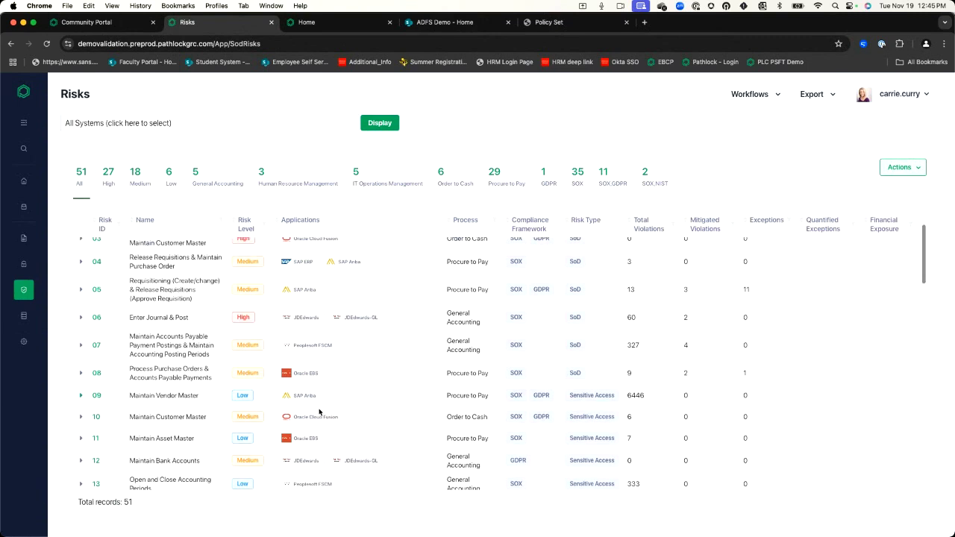
pyautogui.scroll(3, 319, 411)
pyautogui.scroll(1, 318, 410)
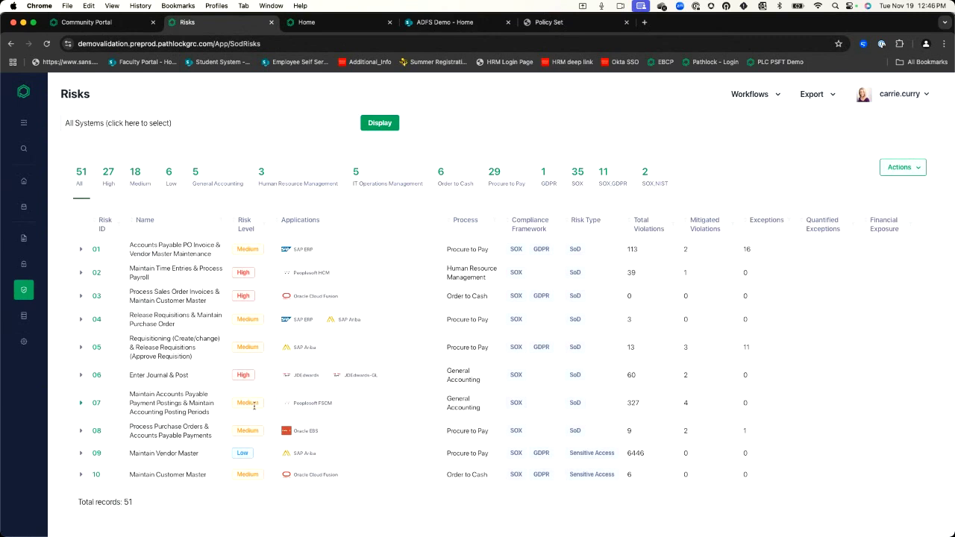
# Open risk 07 and expand its full description to read the sensitive access, real-world examples and best practices
pyautogui.click(98, 406)
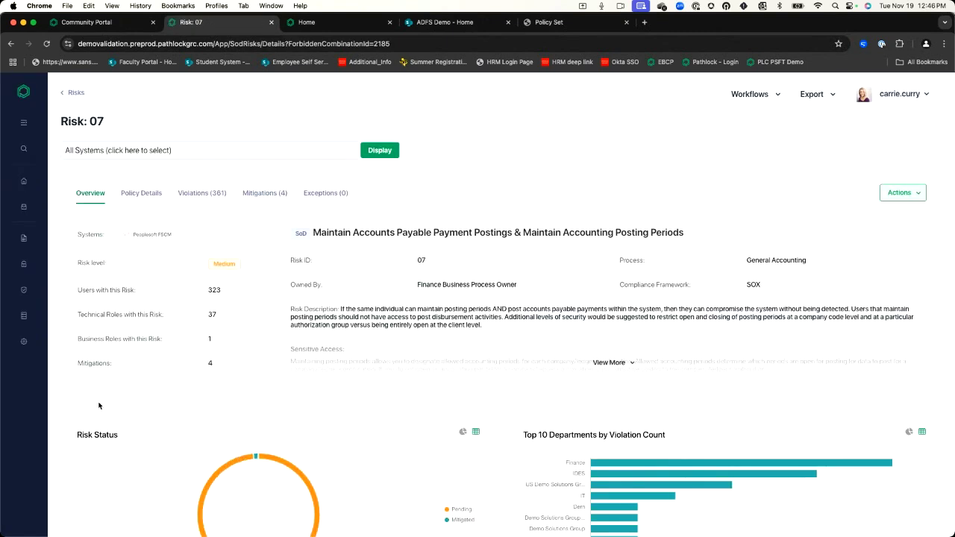
pyautogui.click(609, 362)
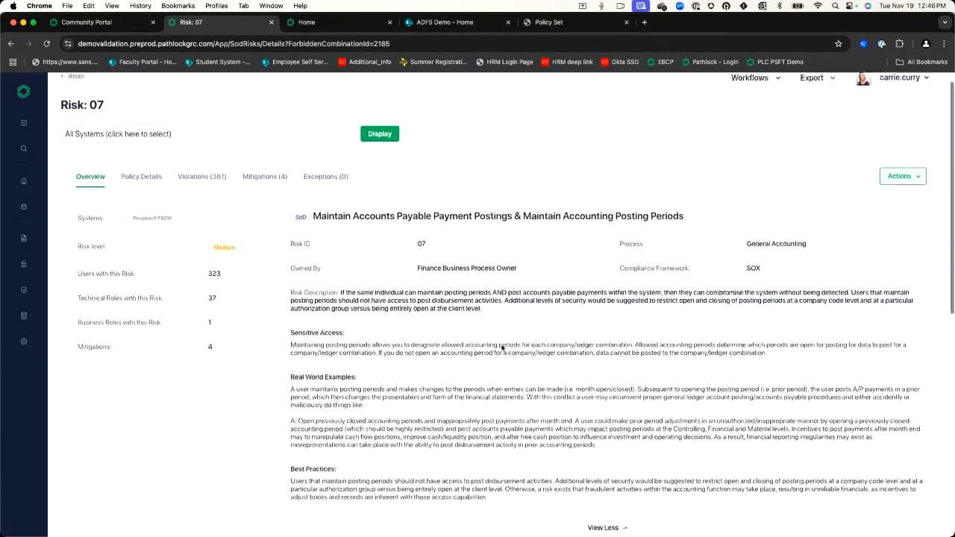
pyautogui.scroll(-2, 584, 340)
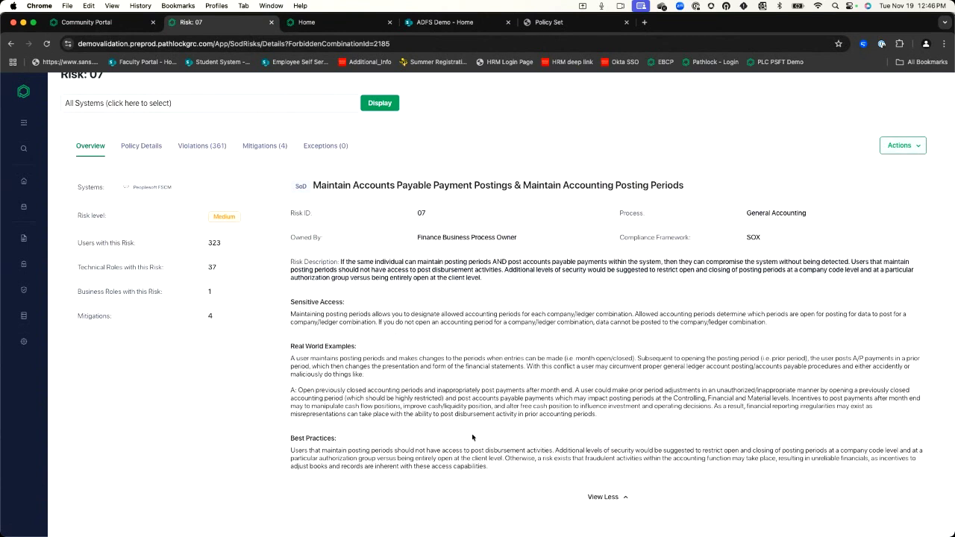
pyautogui.scroll(-2, 473, 437)
pyautogui.scroll(3, 472, 437)
# View risk 07's policy details and expand both activities groups to examine their PeopleSoft FSCM activities
pyautogui.click(135, 194)
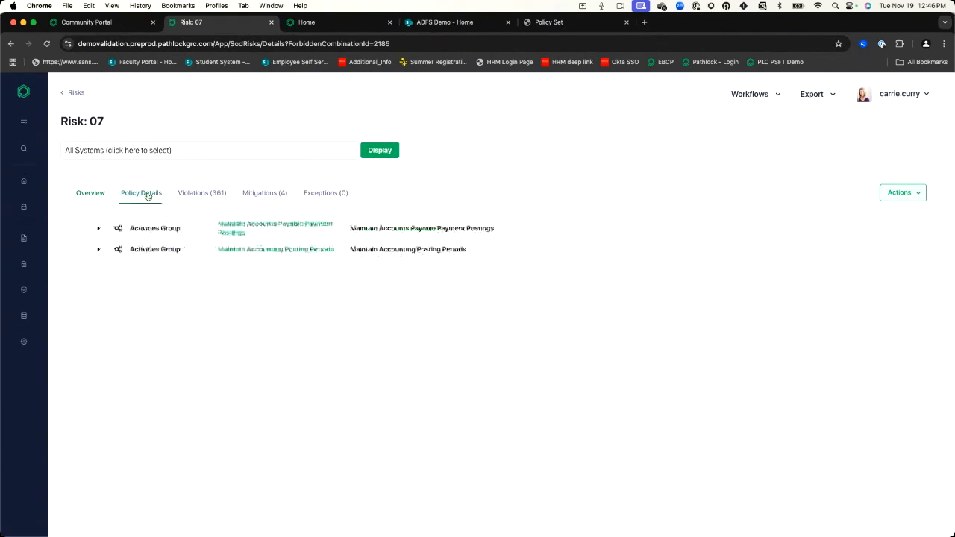
pyautogui.click(98, 229)
pyautogui.click(98, 443)
pyautogui.scroll(-5, 142, 401)
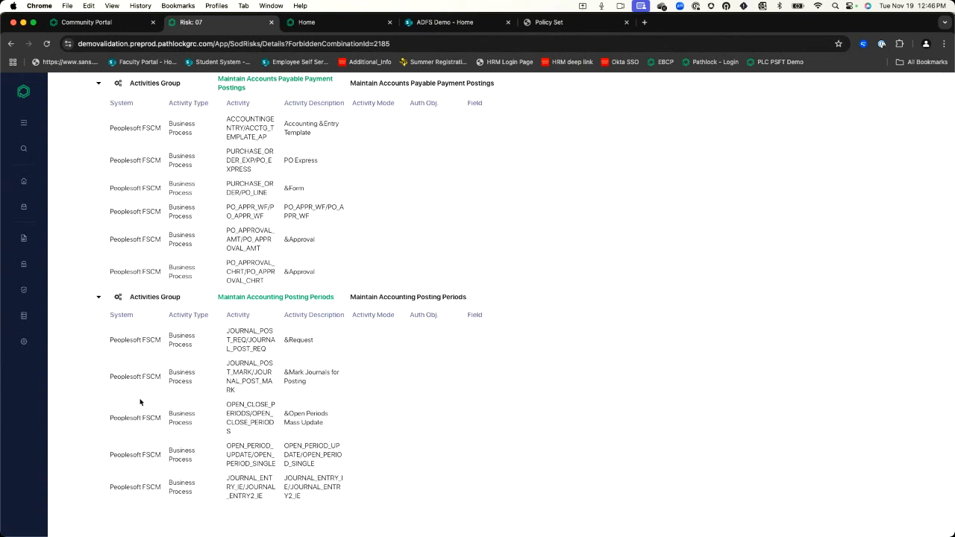
pyautogui.scroll(3, 140, 402)
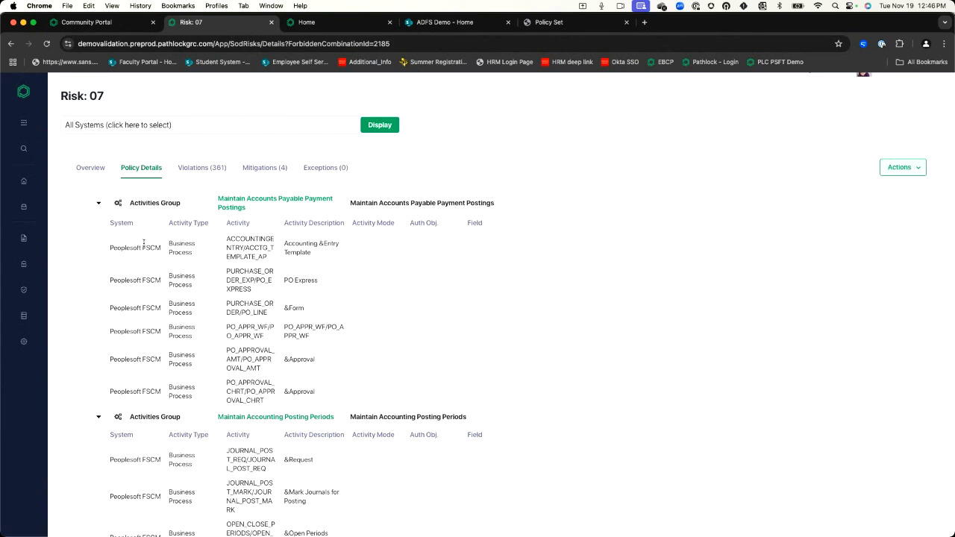
pyautogui.scroll(1, 90, 114)
# Return to the Risks list, filter it to Workday, Peoplesoft FSCM and Oracle Cloud Fusion, and review the matching risks
pyautogui.click(74, 92)
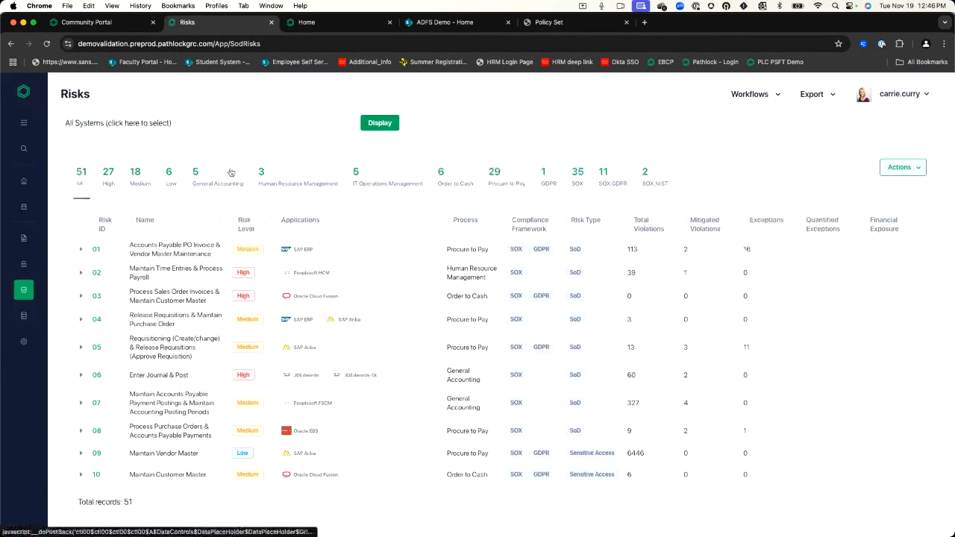
pyautogui.click(210, 123)
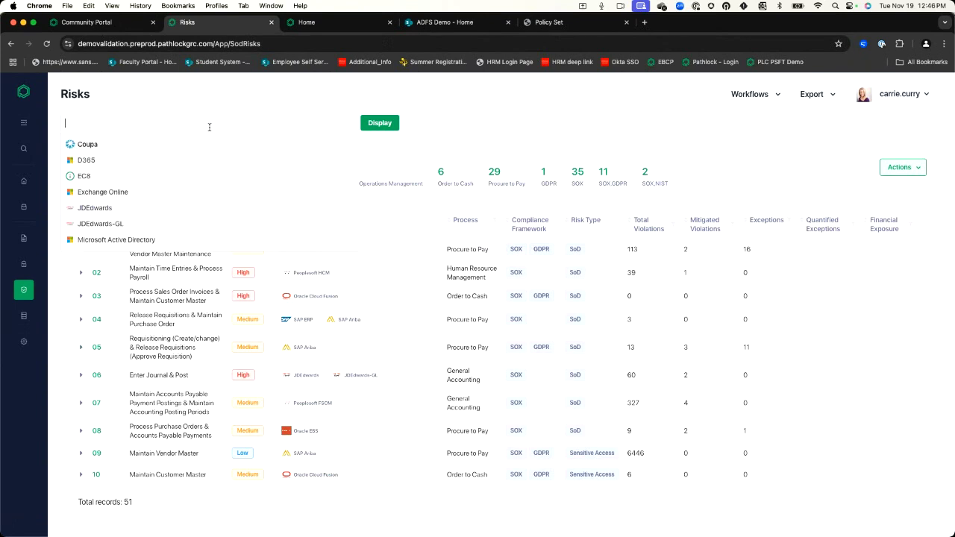
pyautogui.scroll(-6, 196, 192)
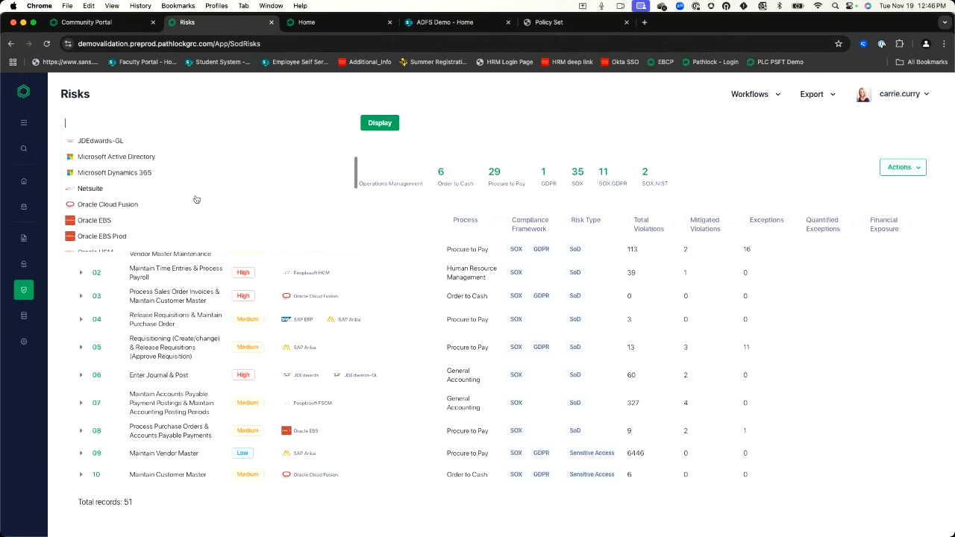
pyautogui.scroll(-3, 196, 199)
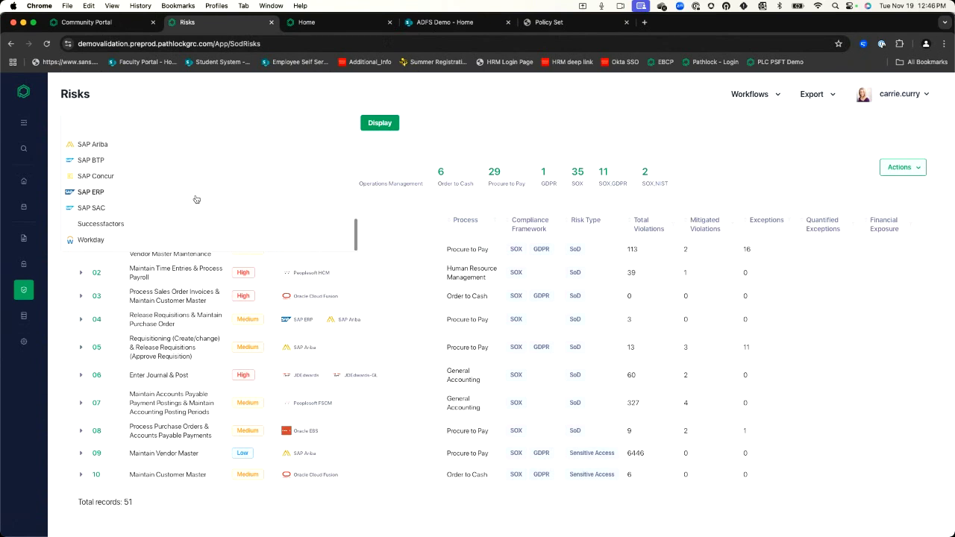
pyautogui.click(131, 244)
pyautogui.scroll(3, 175, 193)
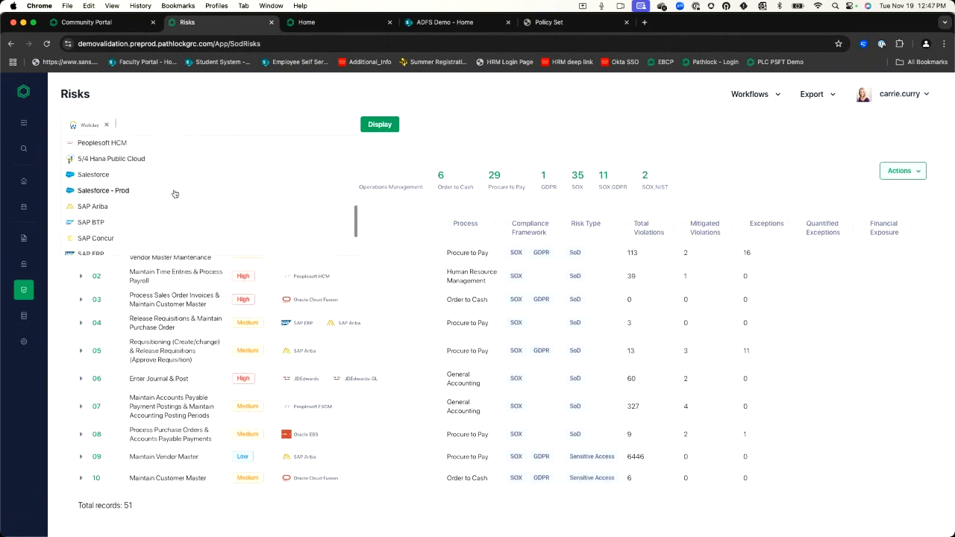
pyautogui.click(174, 192)
pyautogui.scroll(3, 164, 194)
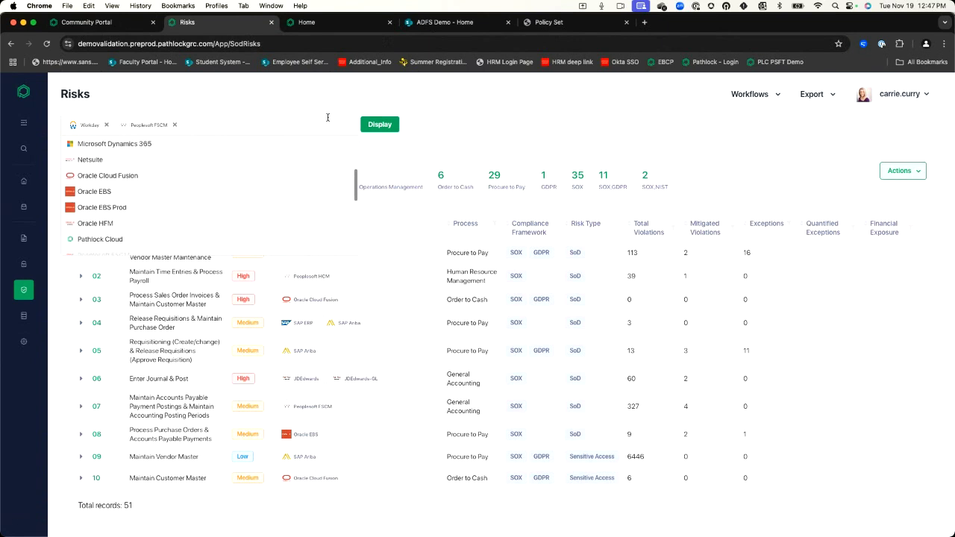
pyautogui.click(194, 176)
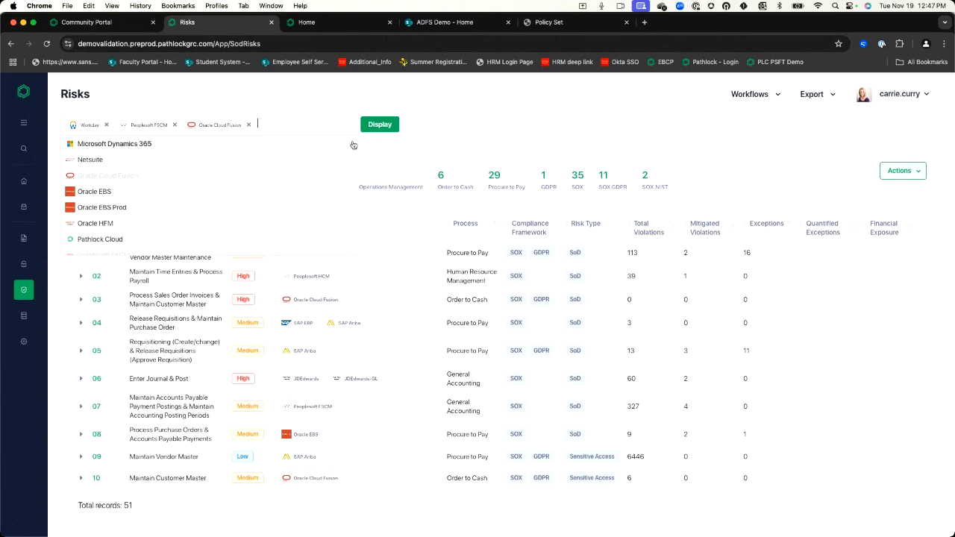
pyautogui.click(378, 127)
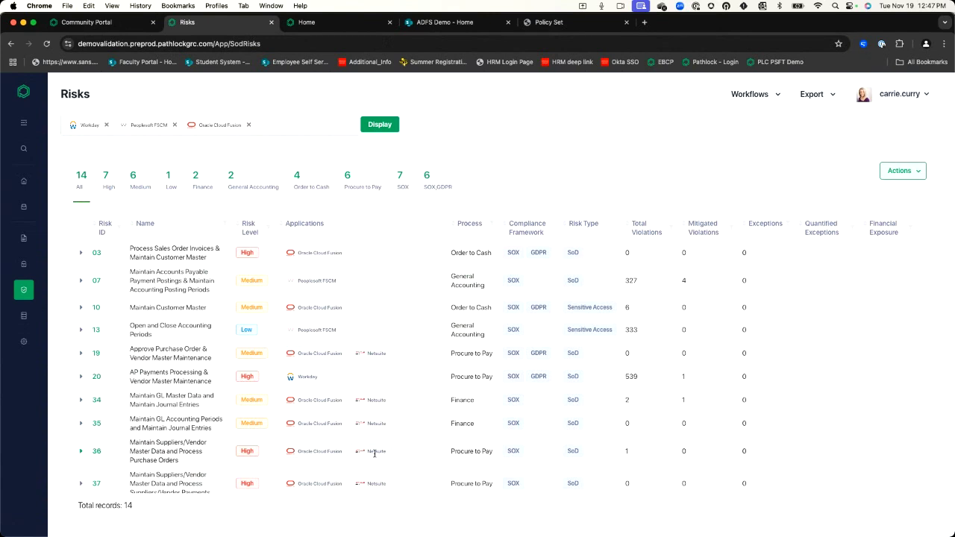
pyautogui.scroll(-3, 375, 453)
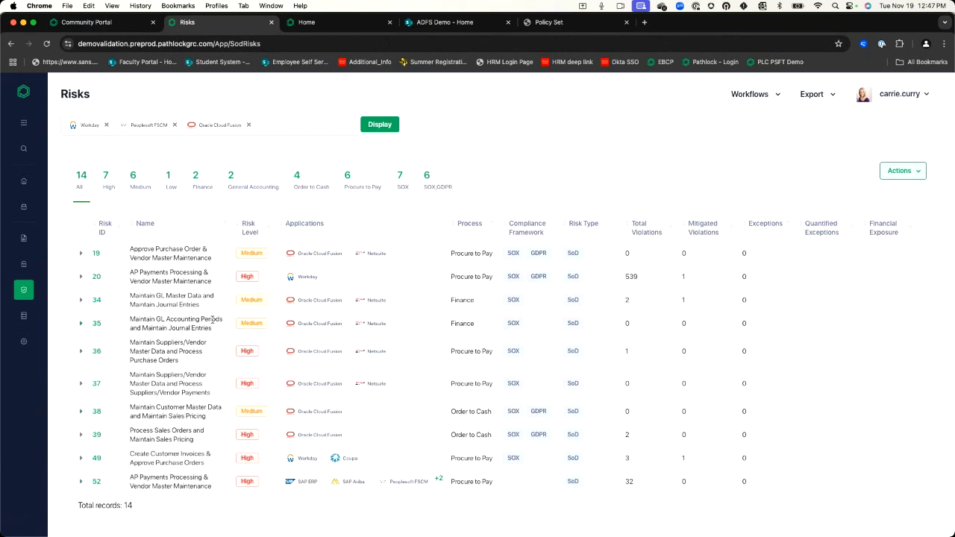
pyautogui.scroll(3, 214, 319)
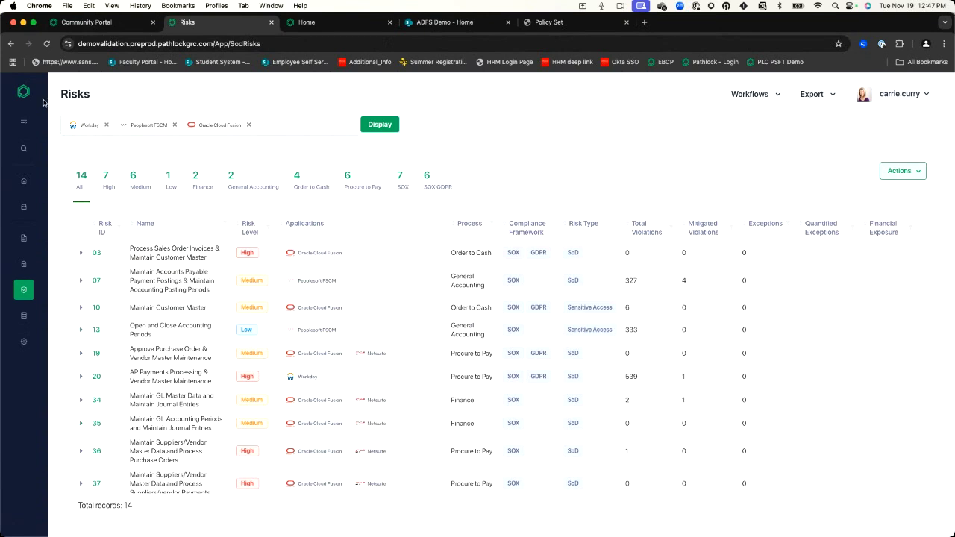
# Start a Modify Access request from the Community Portal's Request Access options
pyautogui.click(126, 29)
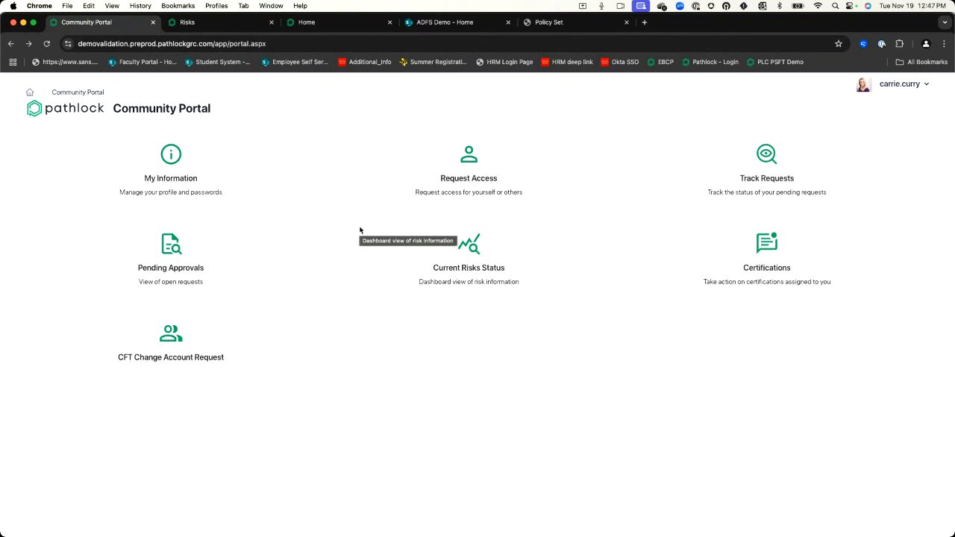
pyautogui.click(483, 182)
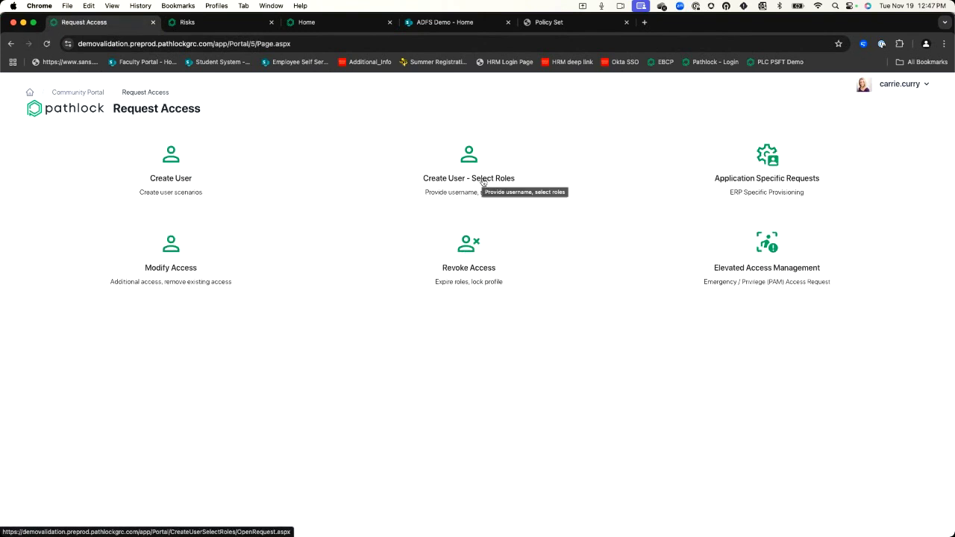
pyautogui.click(189, 271)
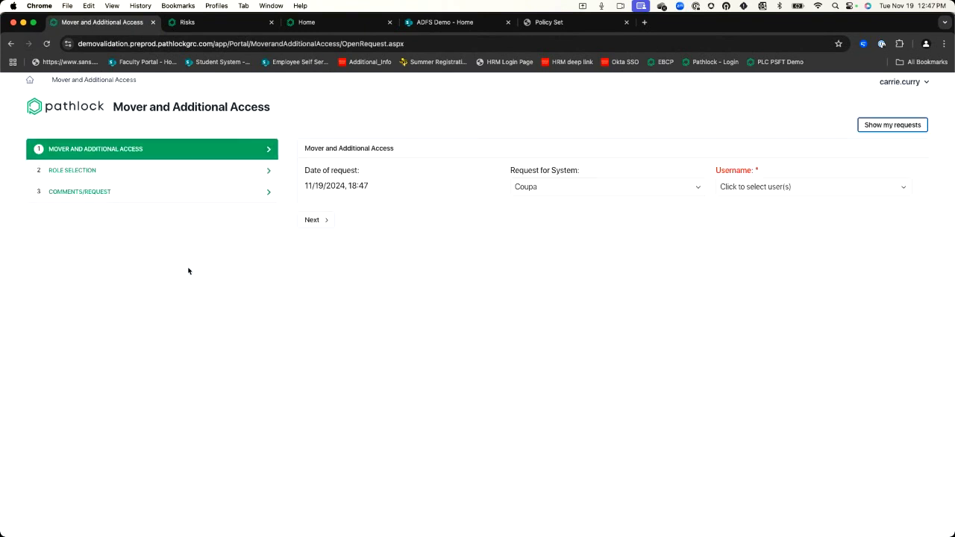
# Set the request's system to Peoplesoft FSCM, select the user whose access changes, and proceed to role selection
pyautogui.click(586, 192)
pyautogui.scroll(-2, 584, 254)
pyautogui.scroll(-5, 583, 269)
pyautogui.click(583, 275)
pyautogui.click(811, 192)
pyautogui.scroll(-5, 809, 266)
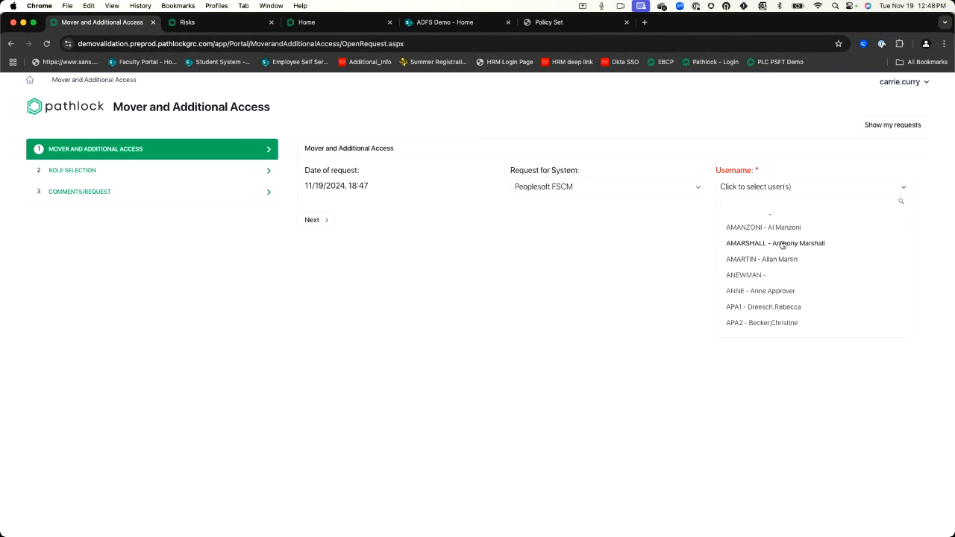
pyautogui.click(781, 244)
pyautogui.click(311, 219)
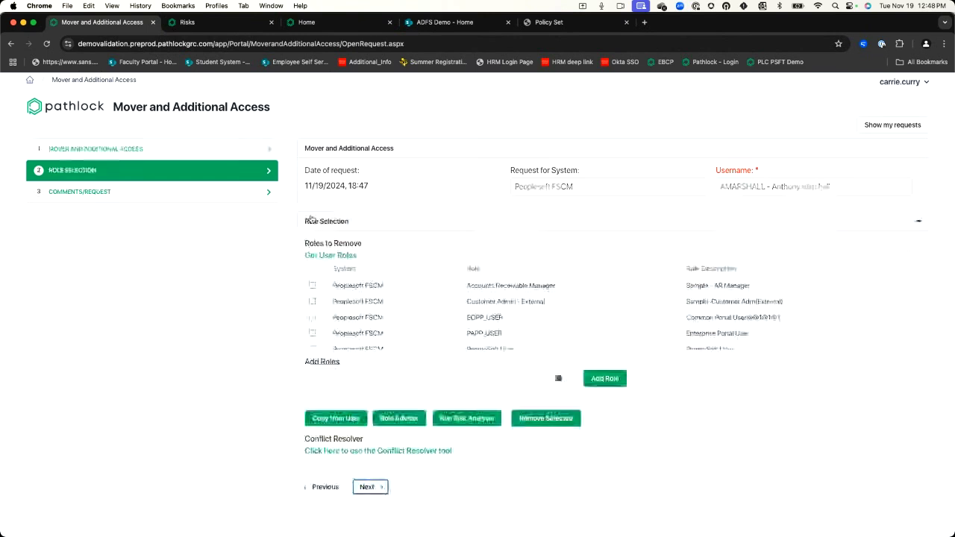
# Find the ADMINISTRATOR role by searching for "ad", add it to the access request, and run the risk analysis
pyautogui.scroll(-2, 460, 302)
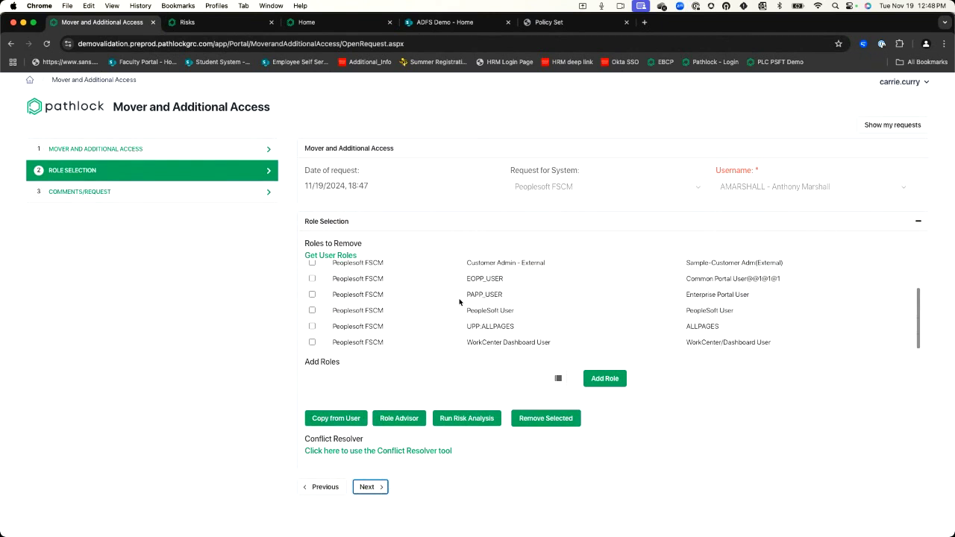
pyautogui.scroll(3, 459, 302)
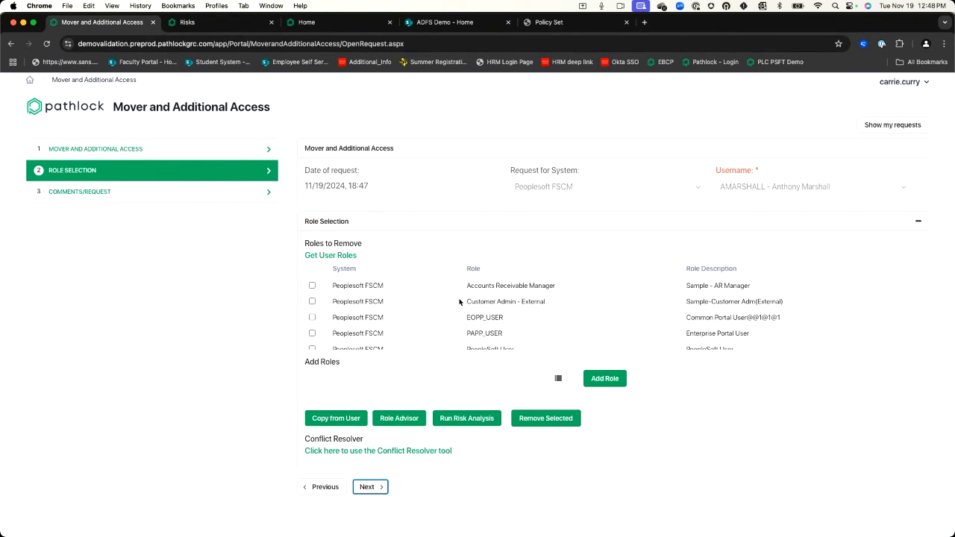
pyautogui.click(557, 378)
pyautogui.click(301, 224)
pyautogui.write('ad')
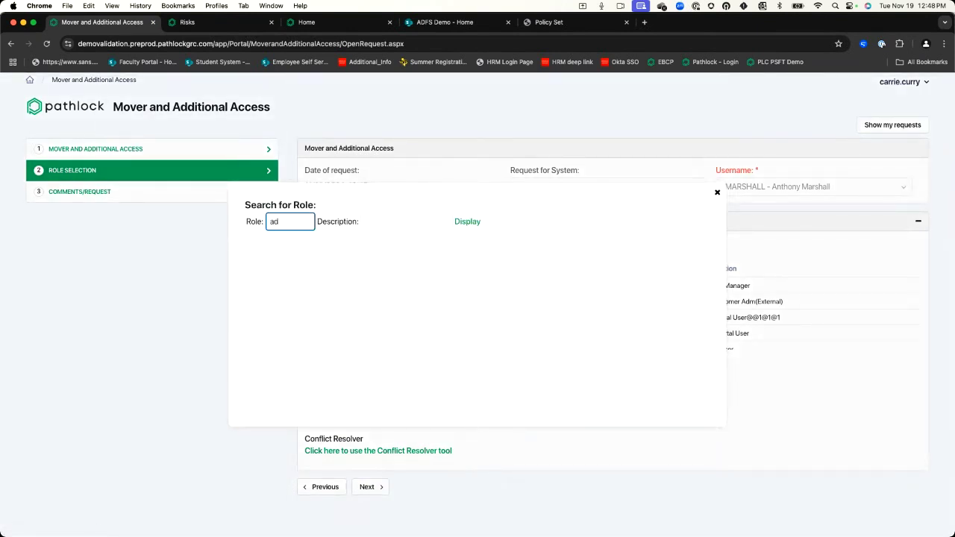
pyautogui.press('Return')
pyautogui.click(270, 277)
pyautogui.click(676, 209)
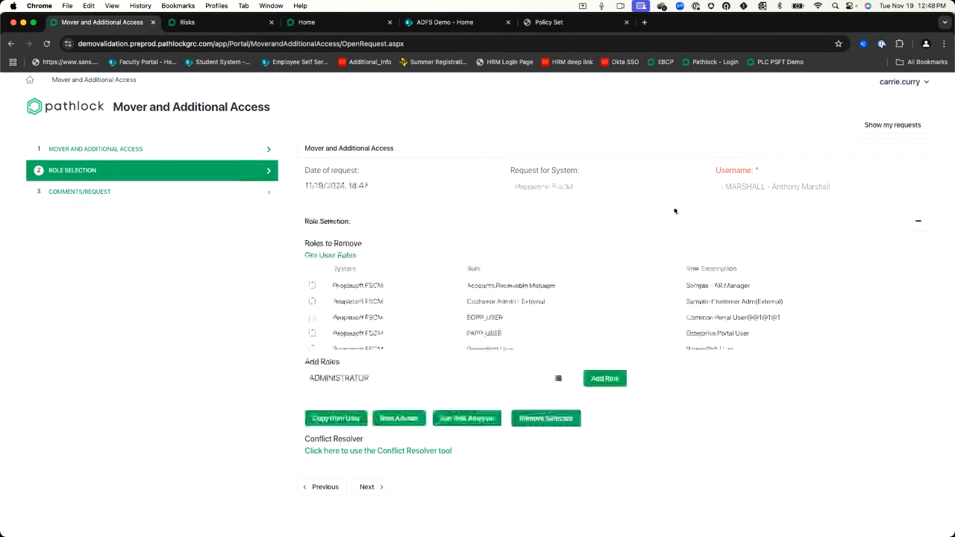
pyautogui.click(595, 381)
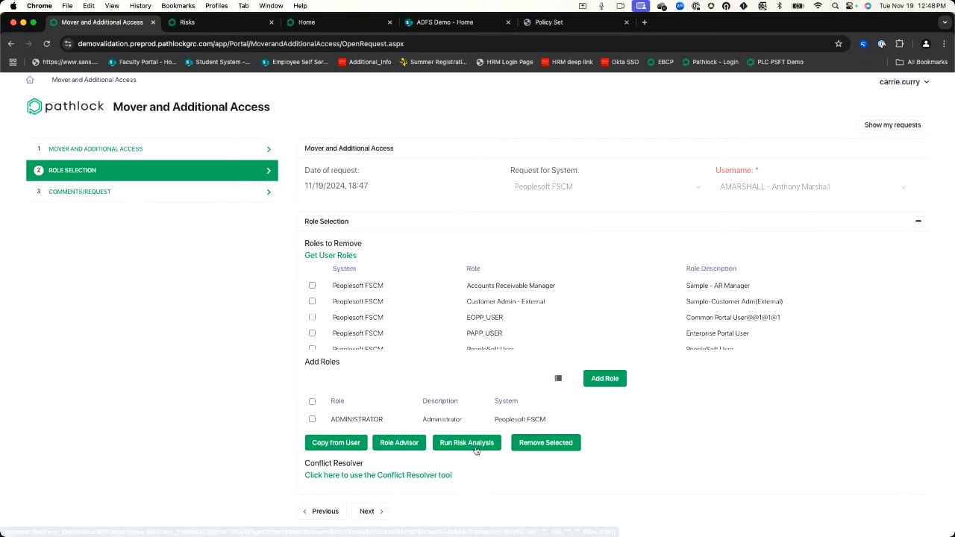
pyautogui.click(456, 445)
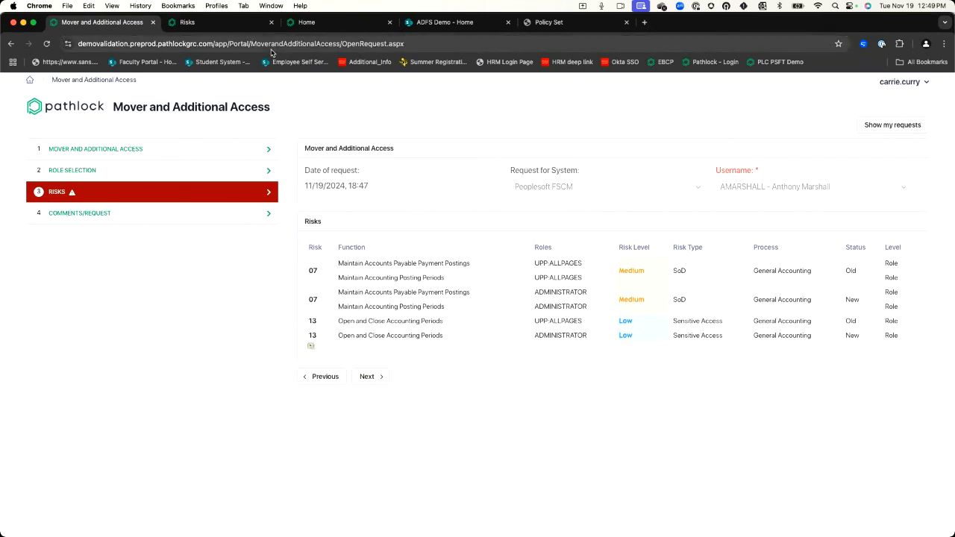
# Leave the access request and open the compliance Campaigns page from the Risks page
pyautogui.click(32, 81)
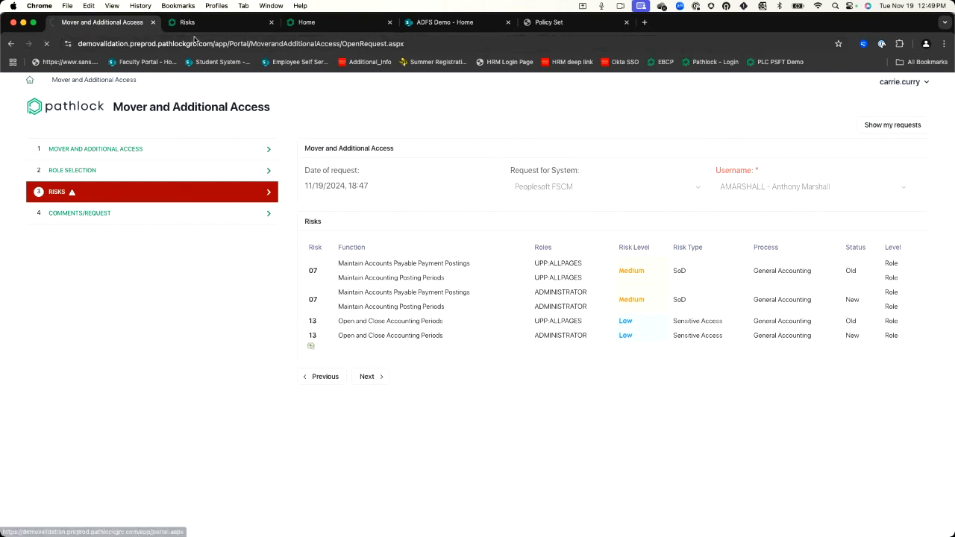
pyautogui.click(221, 26)
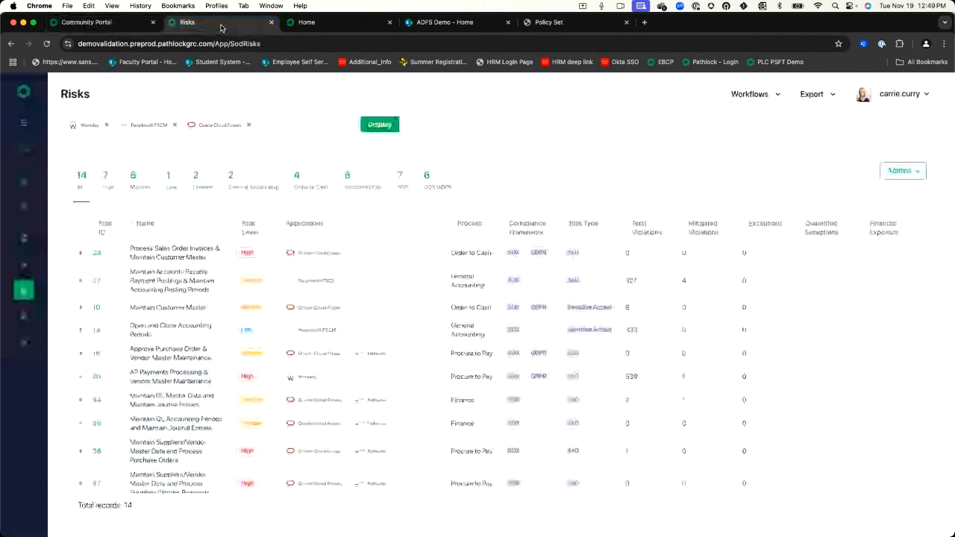
pyautogui.click(25, 292)
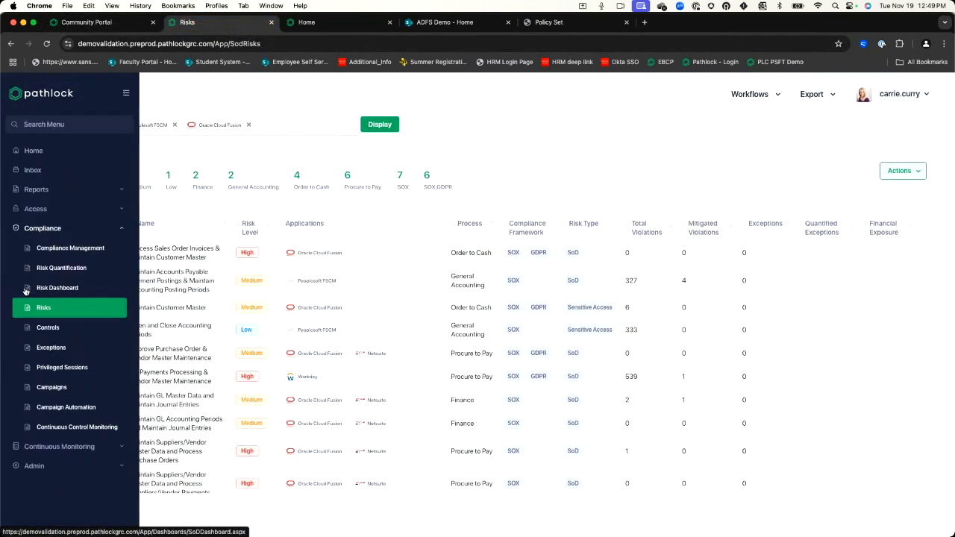
pyautogui.click(59, 388)
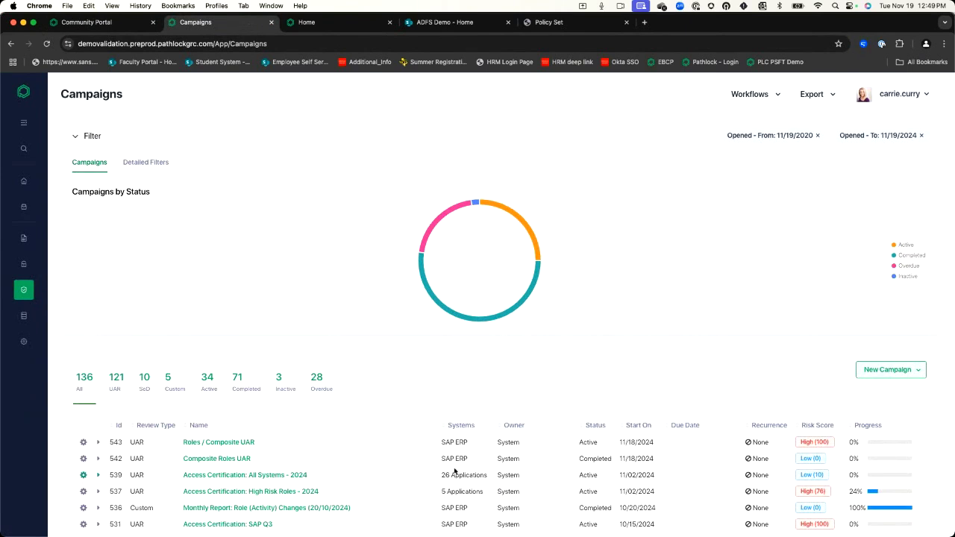
# Start a new UAR campaign and examine its population groups and the activity, role and advanced review options
pyautogui.click(891, 372)
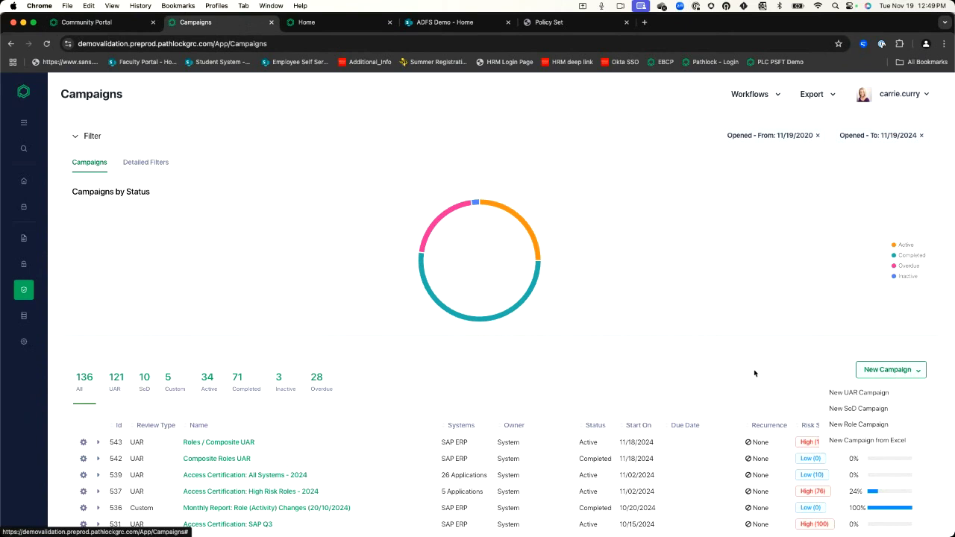
pyautogui.scroll(-2, 754, 374)
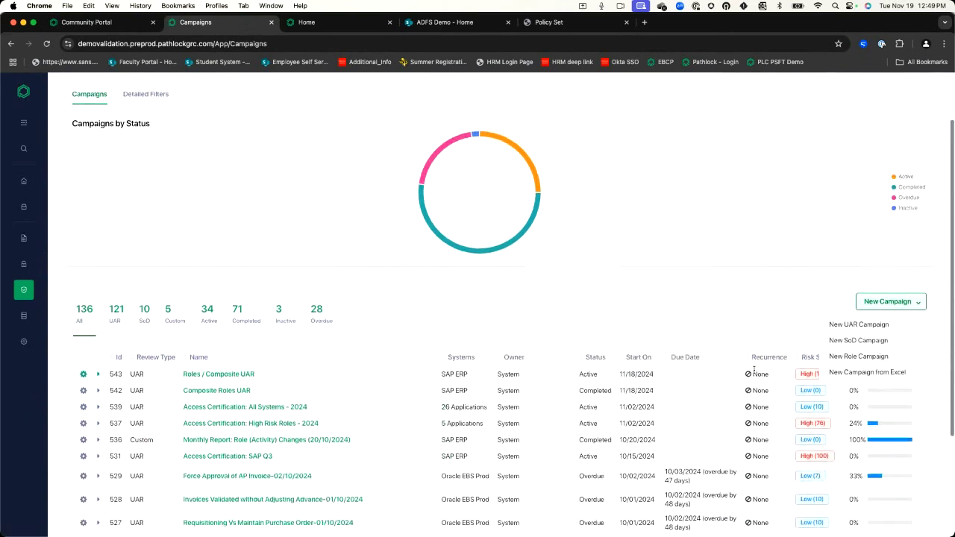
pyautogui.click(866, 334)
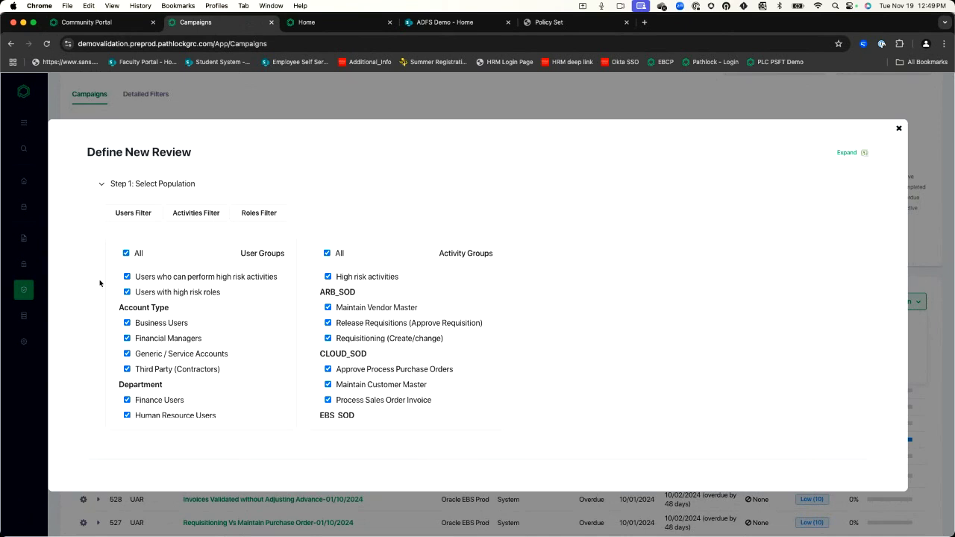
pyautogui.scroll(-5, 100, 280)
pyautogui.click(194, 333)
pyautogui.scroll(-3, 195, 336)
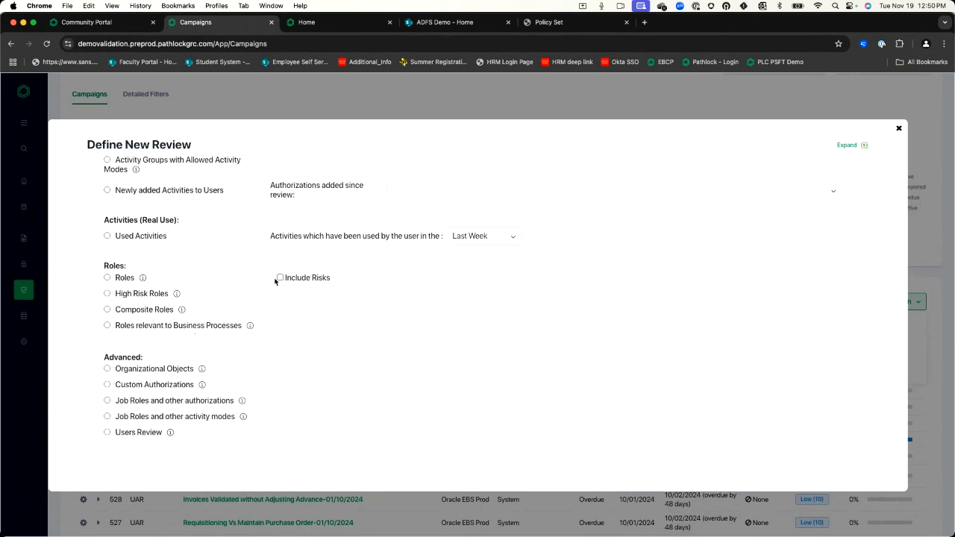
pyautogui.scroll(-4, 283, 300)
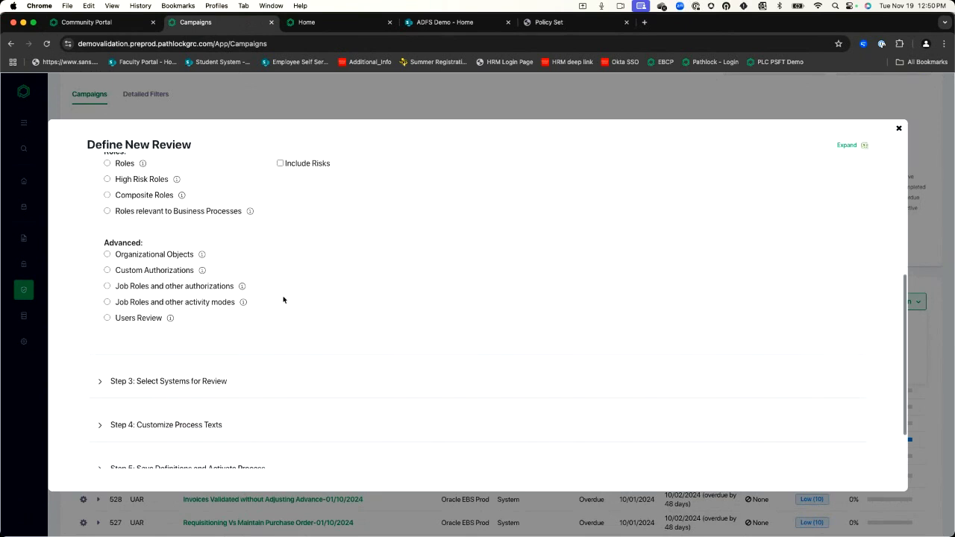
# Examine the new review's system choices and activation settings, including the Mode options, and close the definition without saving
pyautogui.click(235, 383)
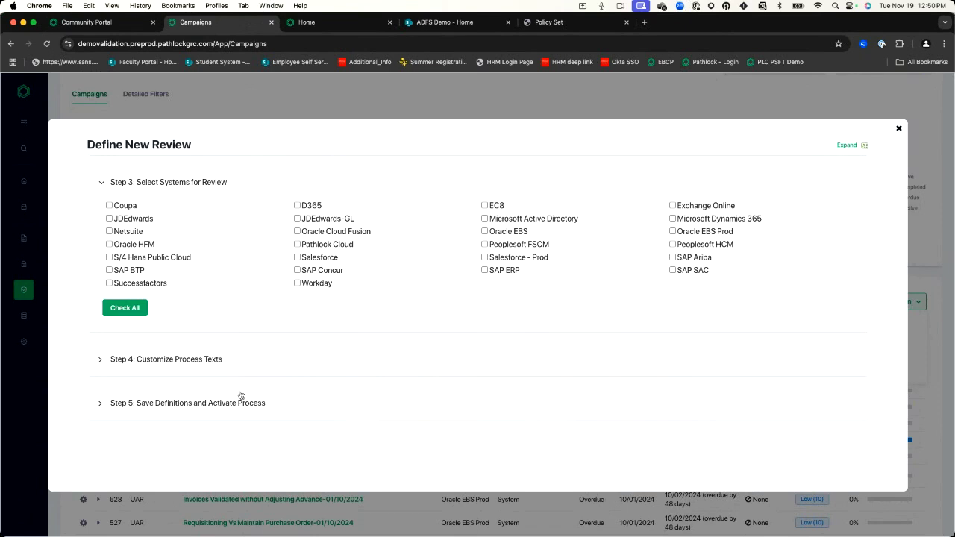
pyautogui.click(240, 398)
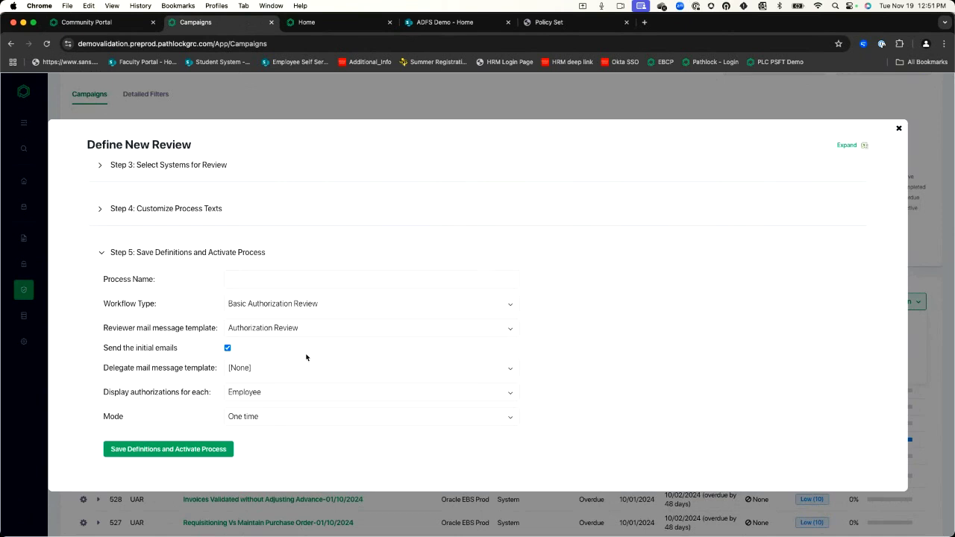
pyautogui.click(322, 422)
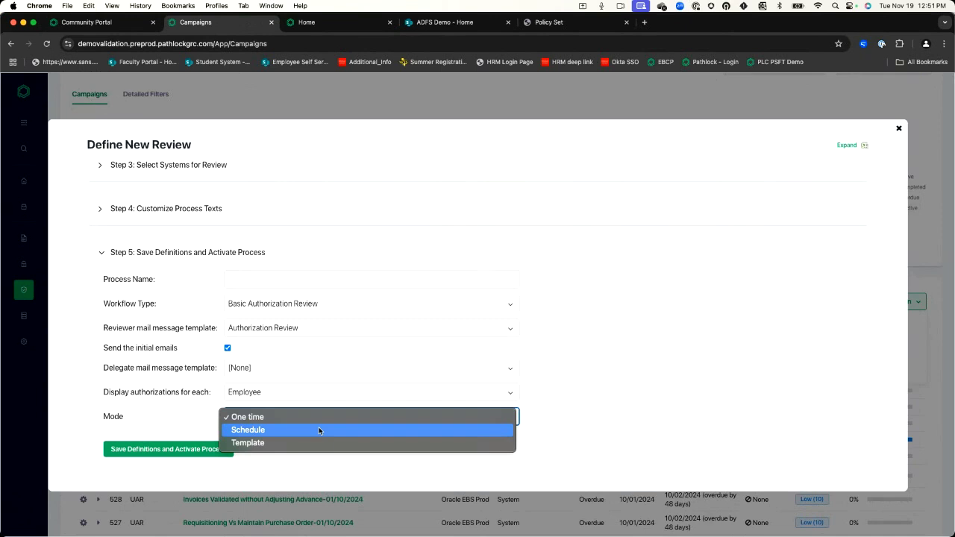
pyautogui.click(512, 400)
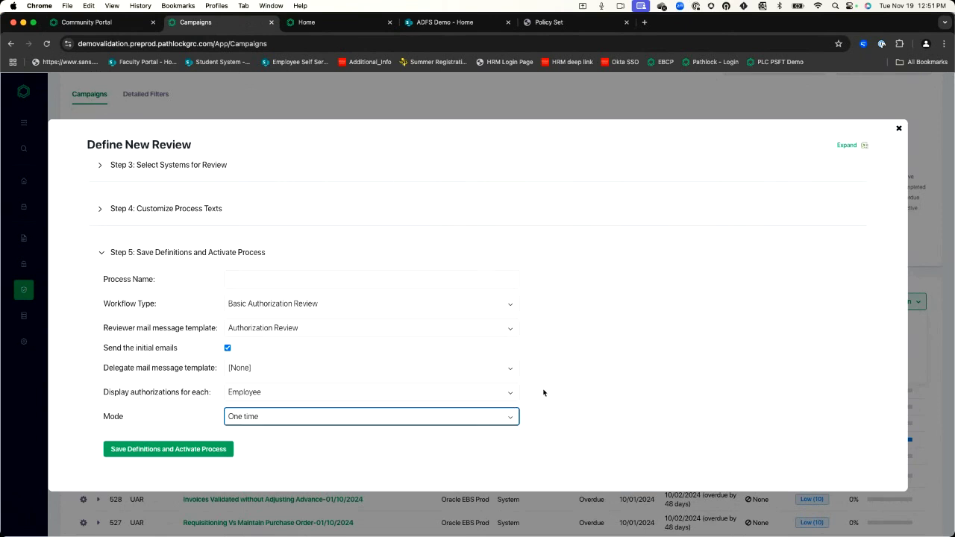
pyautogui.click(899, 129)
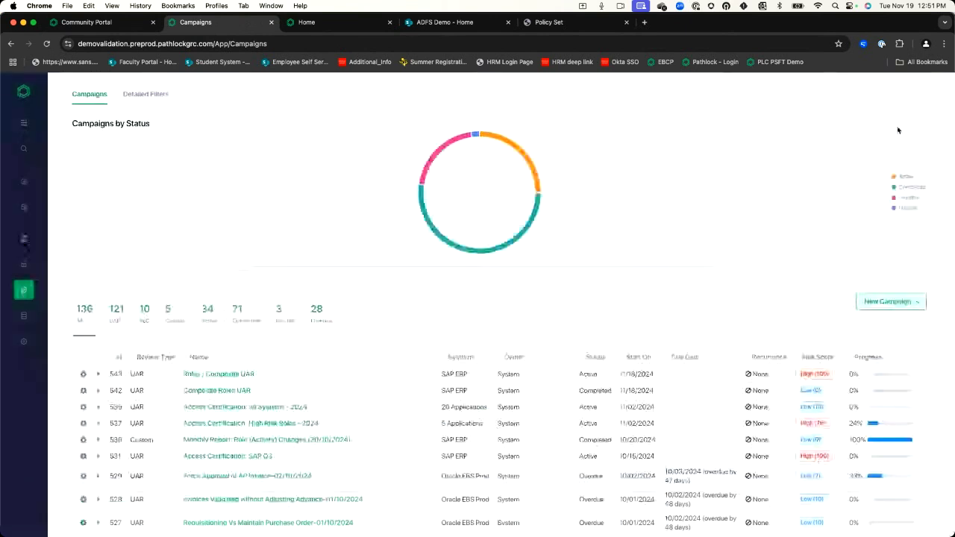
# Browse the existing campaigns and open the Access Certification: EBS Q3 campaign
pyautogui.scroll(-2, 230, 480)
pyautogui.scroll(-10, 230, 480)
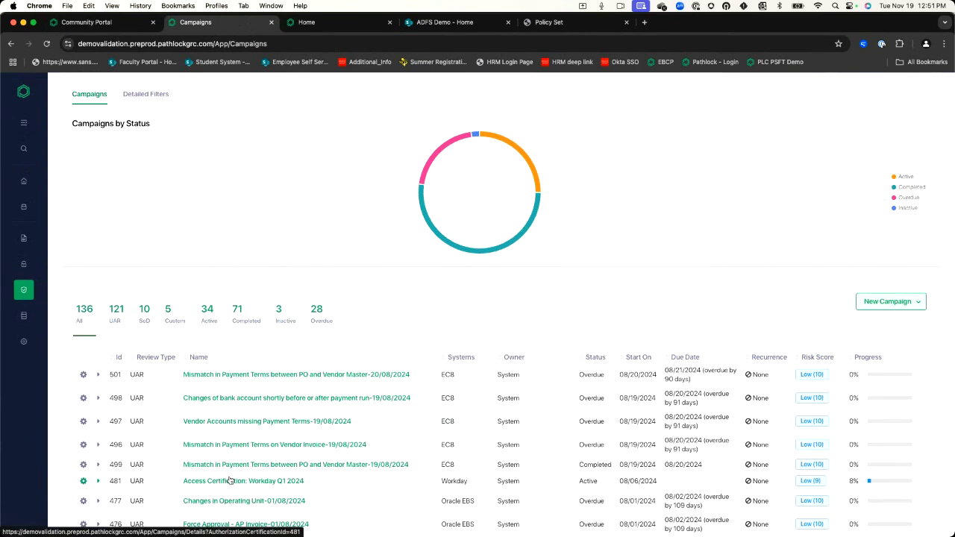
pyautogui.scroll(8, 229, 480)
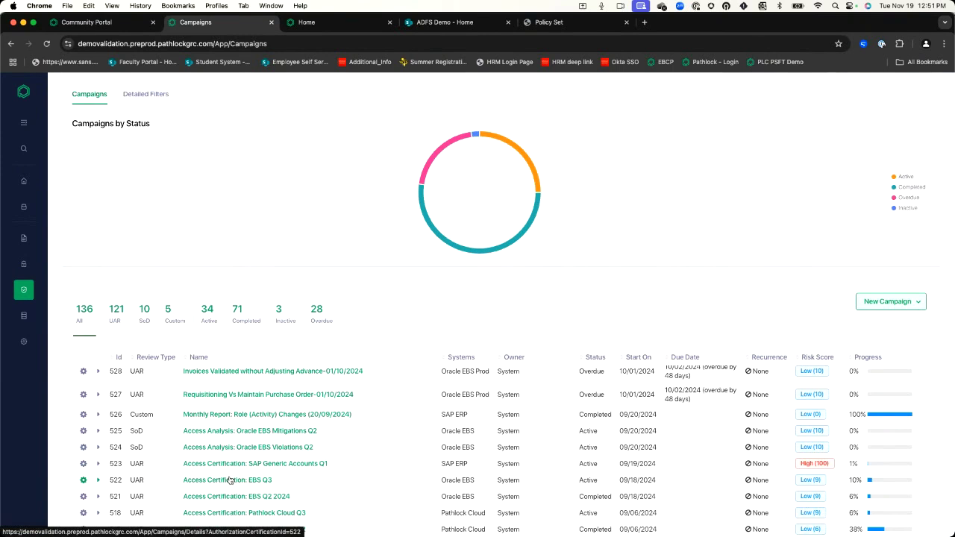
pyautogui.scroll(-2, 230, 480)
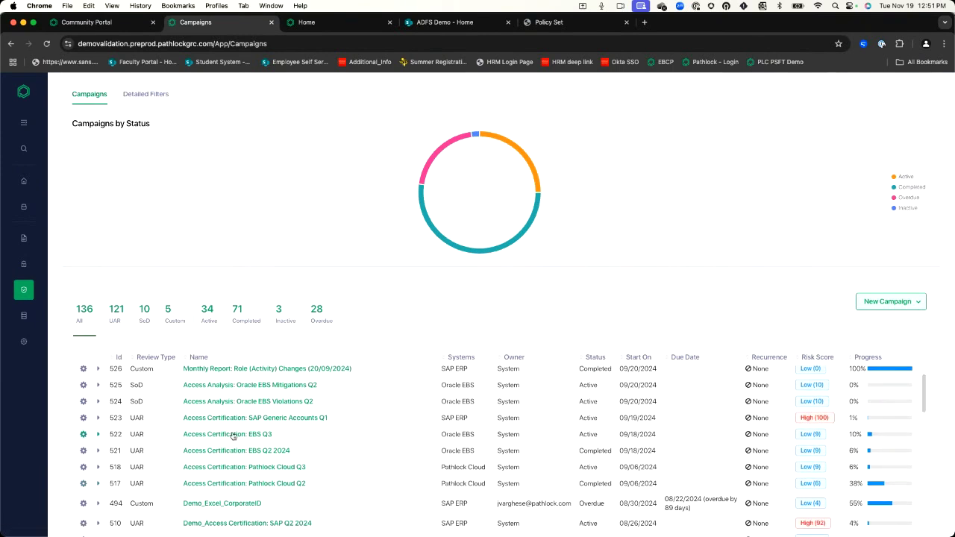
pyautogui.click(230, 434)
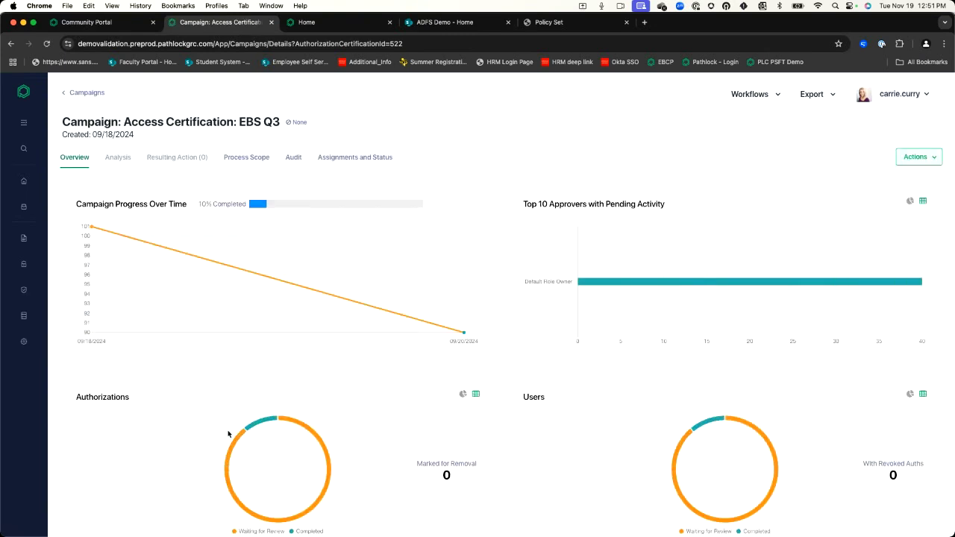
# View the EBS Q3 campaign's assignments and status, and check the actions available for its assignments
pyautogui.click(340, 157)
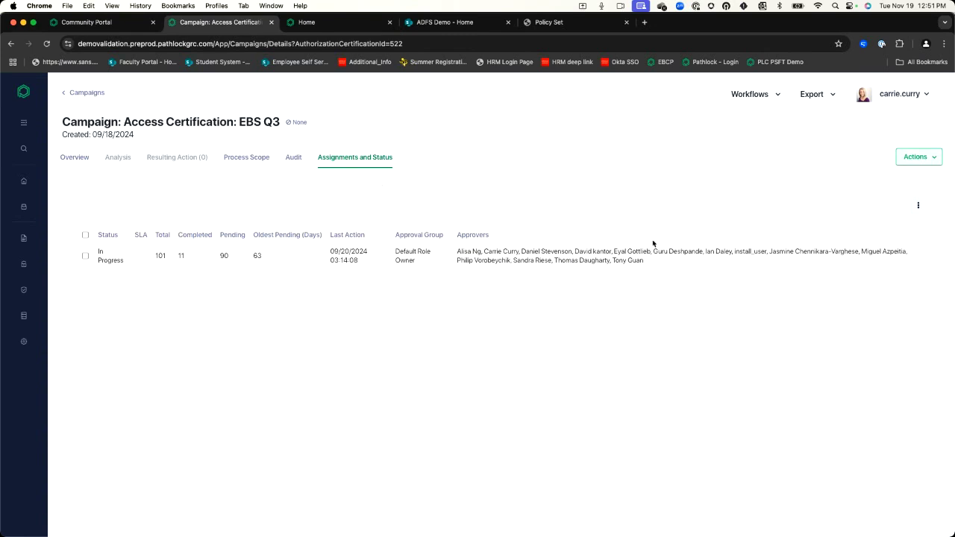
pyautogui.click(918, 206)
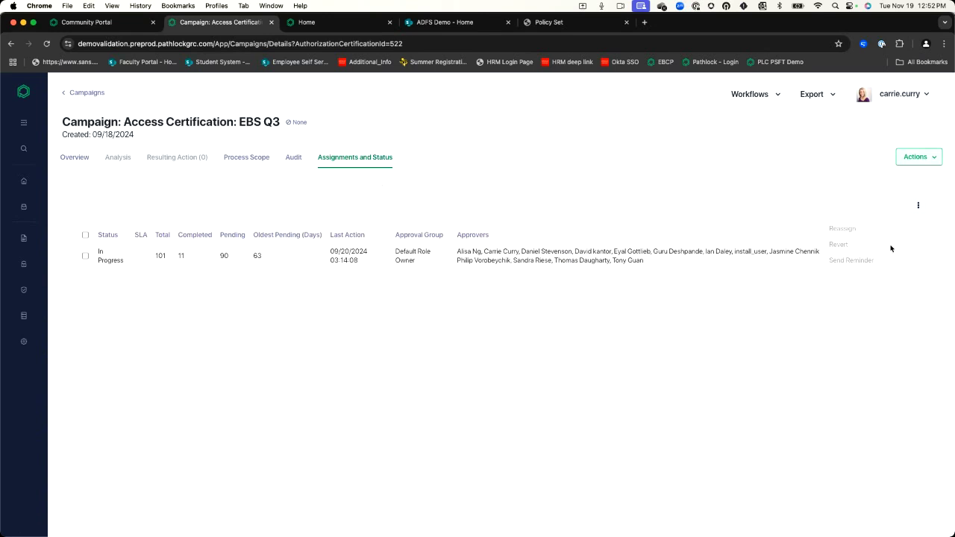
pyautogui.click(917, 207)
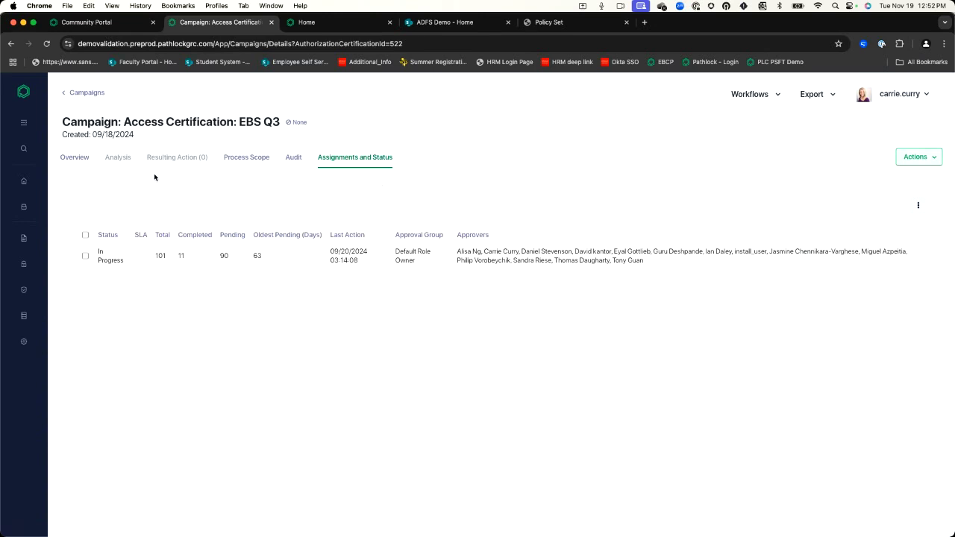
# Open Certifications in the Community Portal and show the user details for Access Certification: Peoplesoft (Financials & Human Capital Management)
pyautogui.click(99, 23)
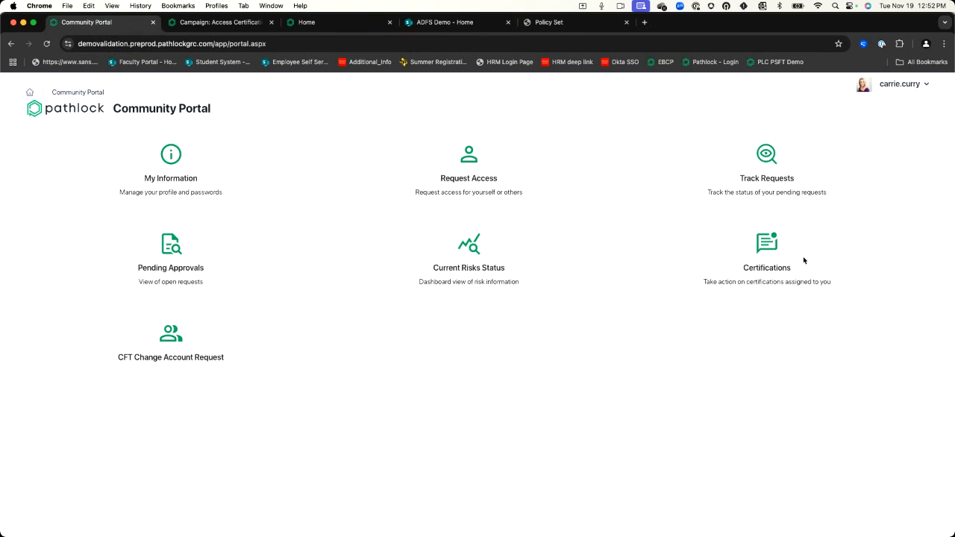
pyautogui.click(772, 268)
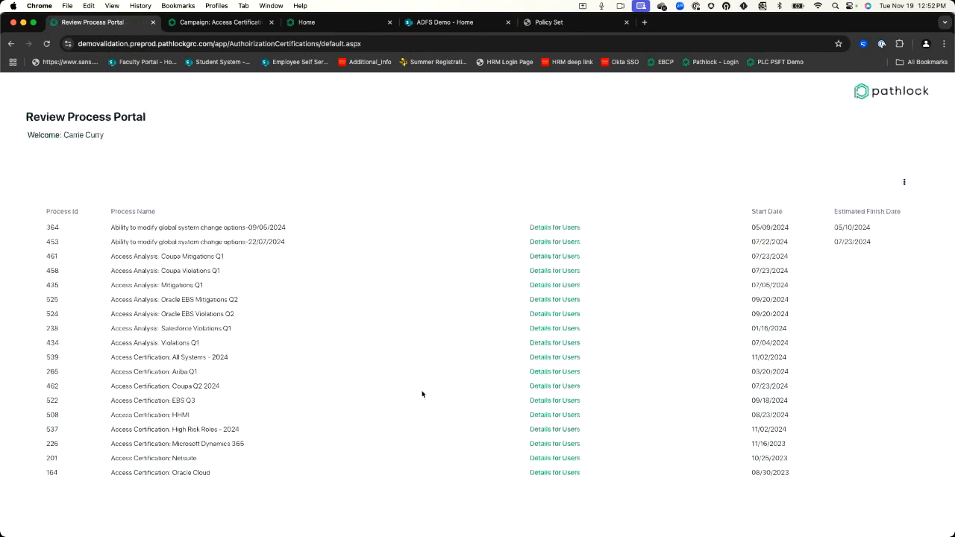
pyautogui.scroll(-5, 330, 406)
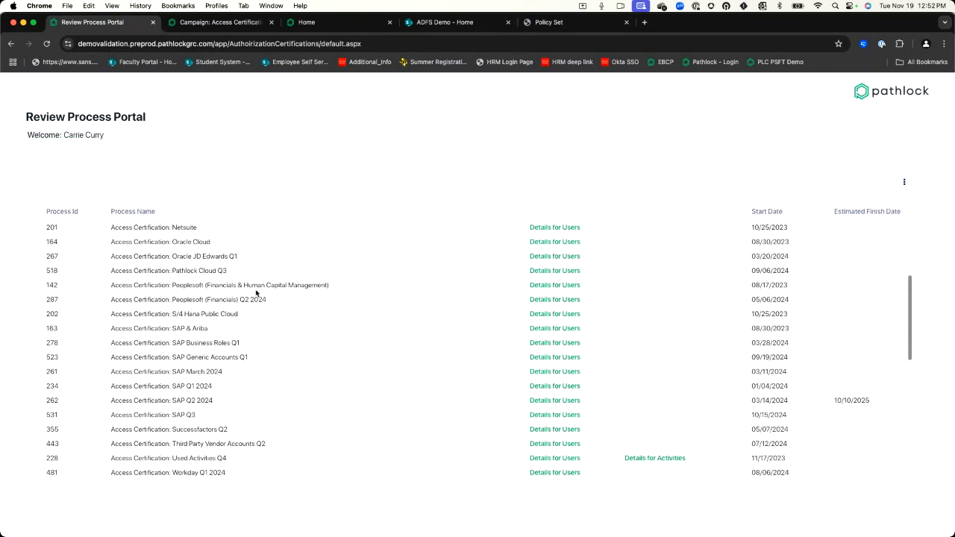
pyautogui.click(565, 286)
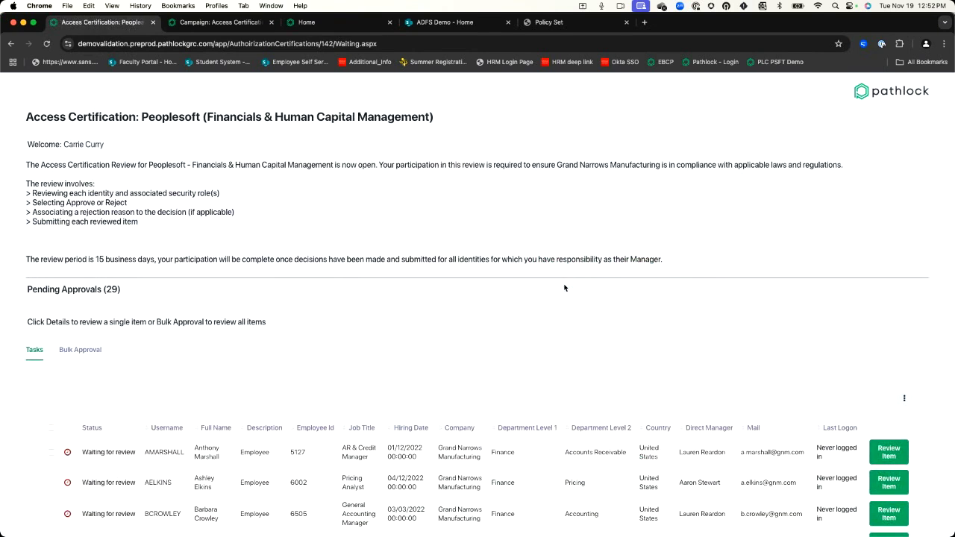
# Look through the pending approvals, open the AR & Credit Manager's review item, and examine the authorizations awaiting approval or rejection
pyautogui.scroll(-3, 565, 288)
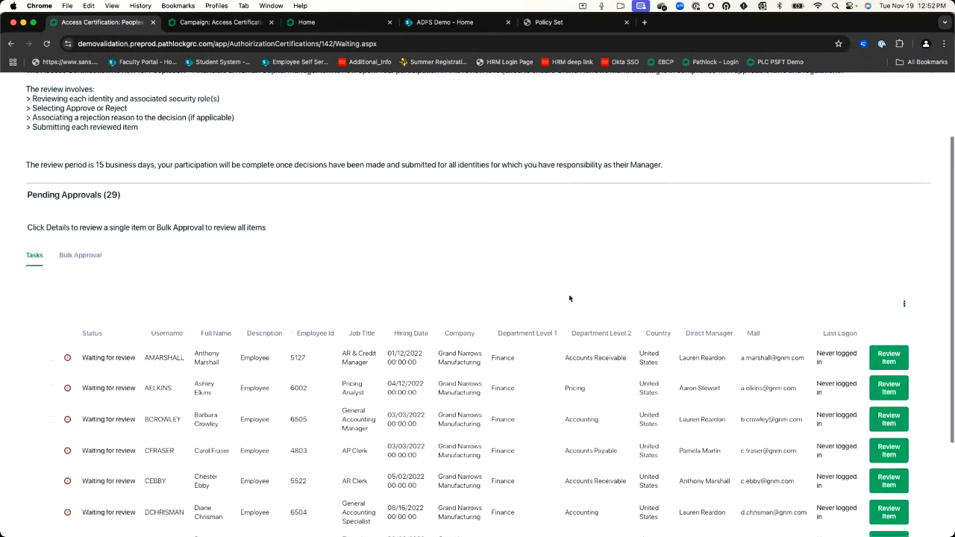
pyautogui.scroll(-2, 518, 340)
pyautogui.scroll(2, 518, 340)
pyautogui.scroll(-4, 934, 224)
pyautogui.click(896, 215)
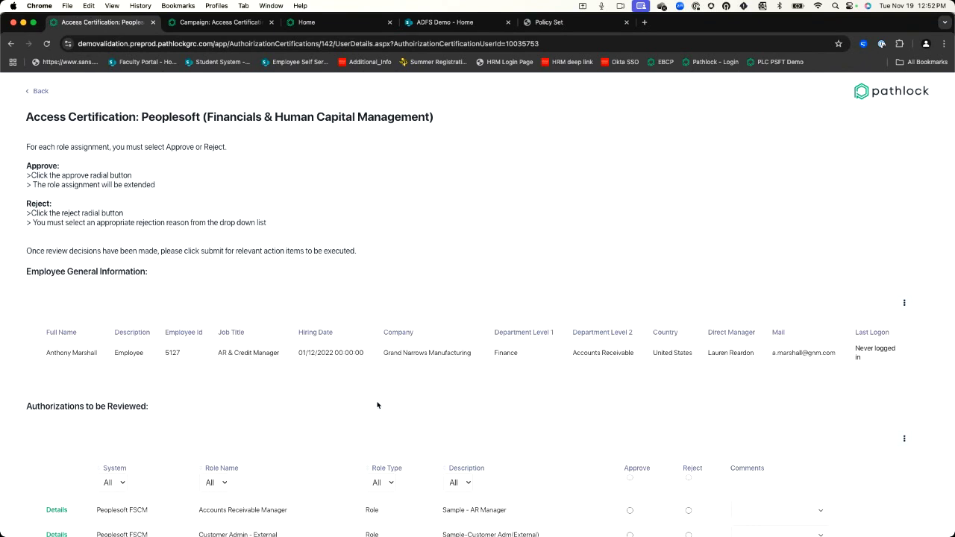
pyautogui.scroll(-2, 378, 405)
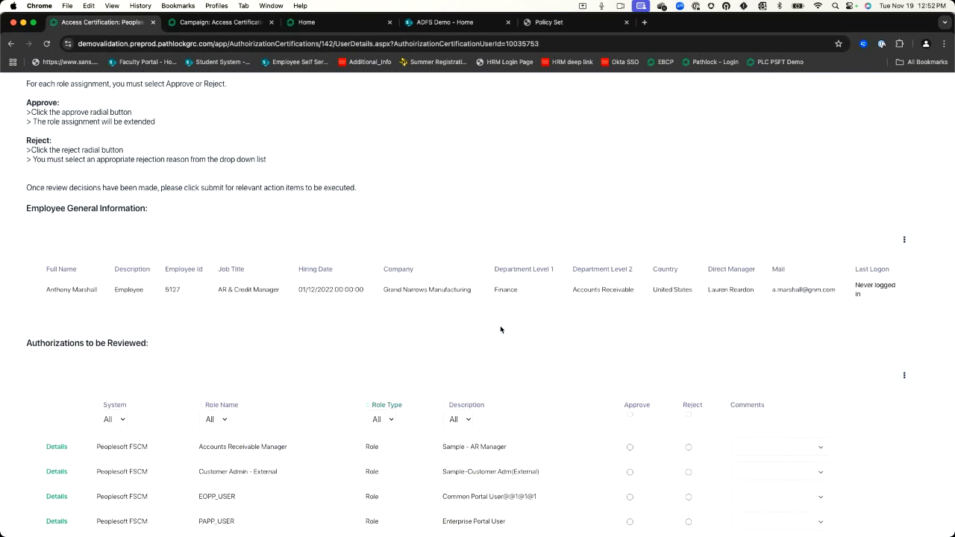
pyautogui.scroll(-4, 501, 329)
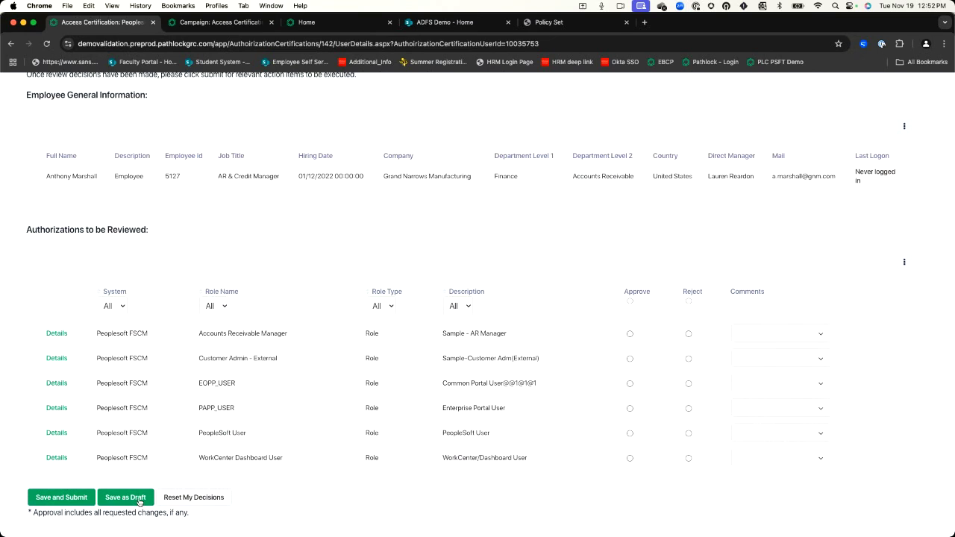
# Mark all listed authorizations as approved, switch them all to rejected, and view the comment options for the Accounts Receivable Manager role
pyautogui.click(632, 305)
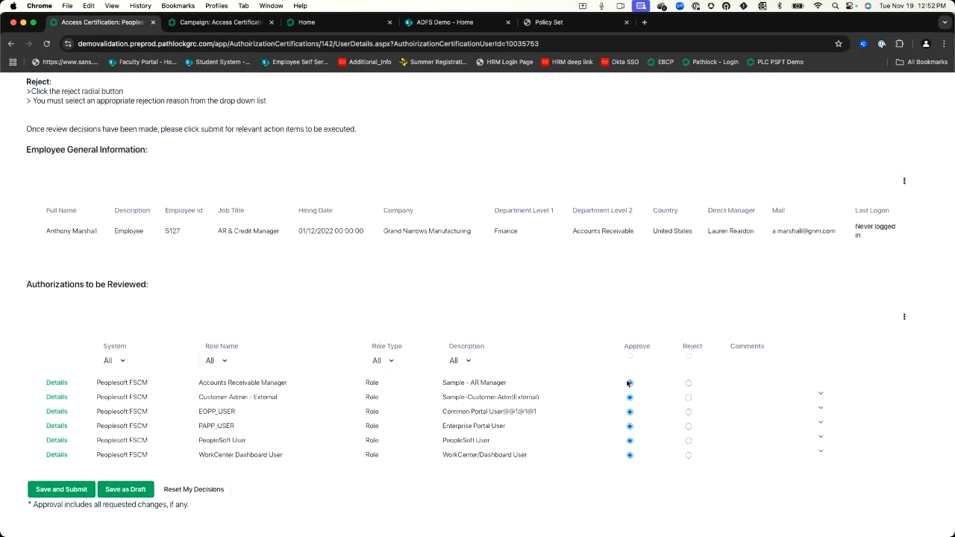
pyautogui.click(688, 383)
pyautogui.click(689, 357)
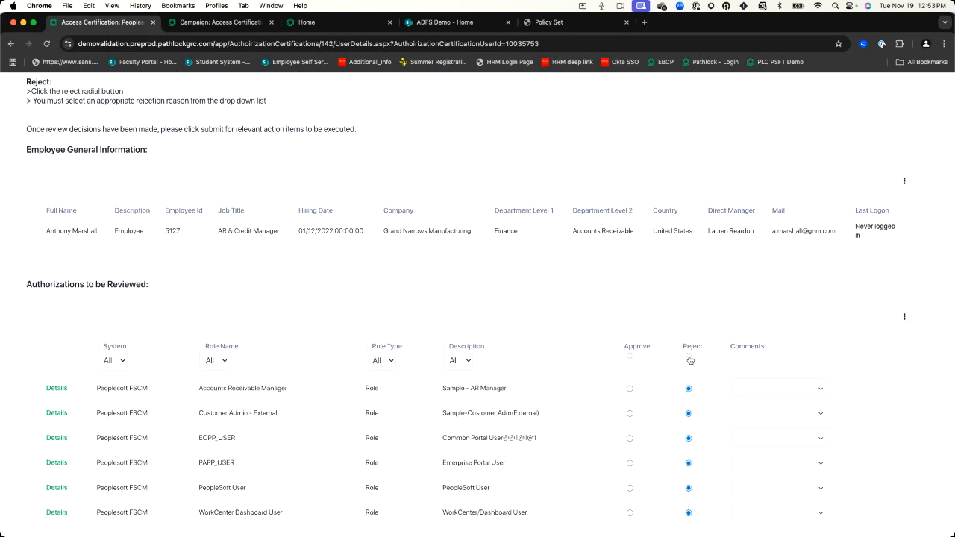
pyautogui.scroll(-3, 699, 436)
pyautogui.click(784, 333)
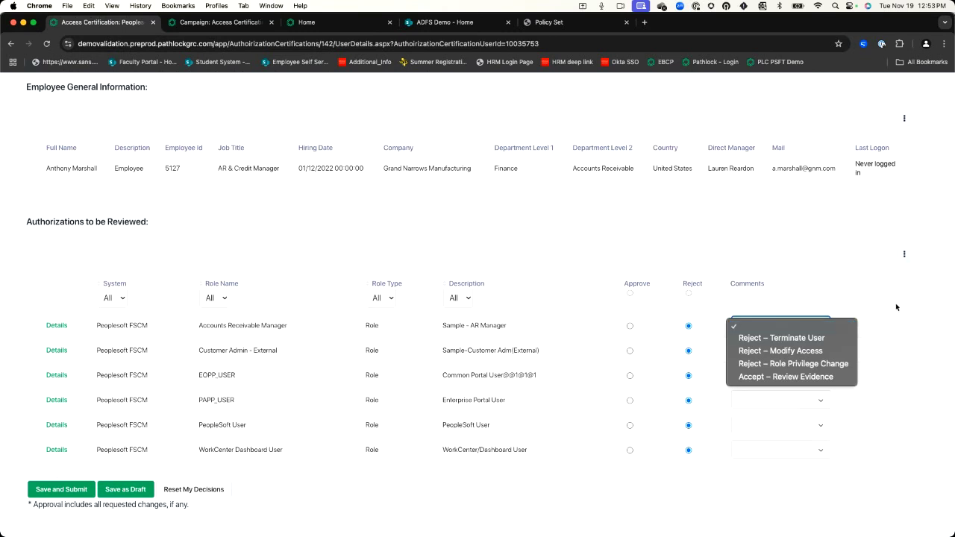
# Switch to the PeopleSoft demo's Home page, search for "high risk", and look through the High Risk Activities Configuration records
pyautogui.click(340, 25)
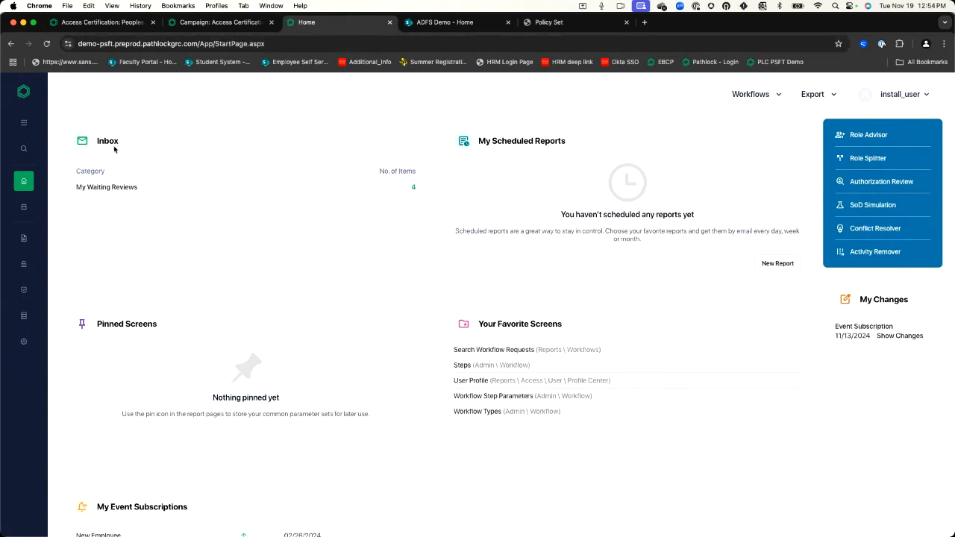
pyautogui.click(25, 152)
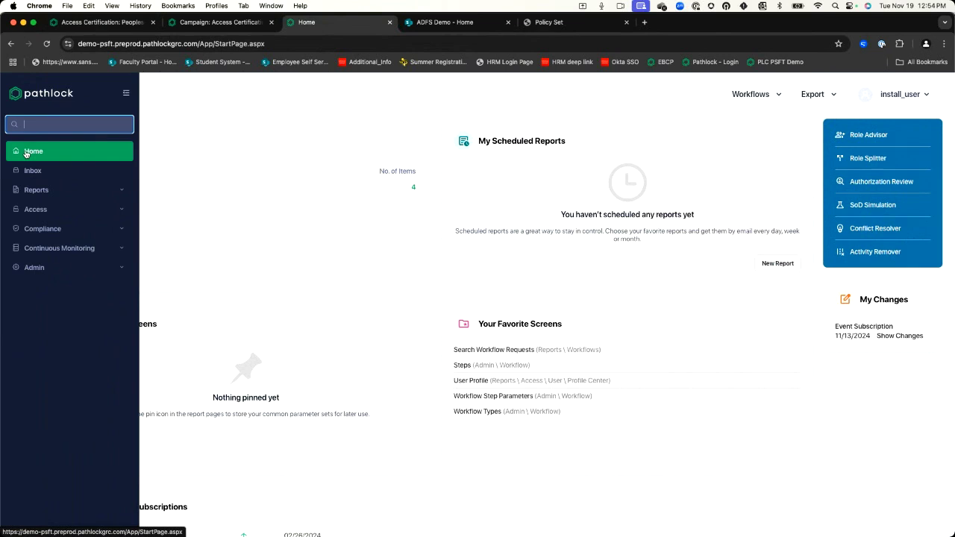
pyautogui.write('high risk')
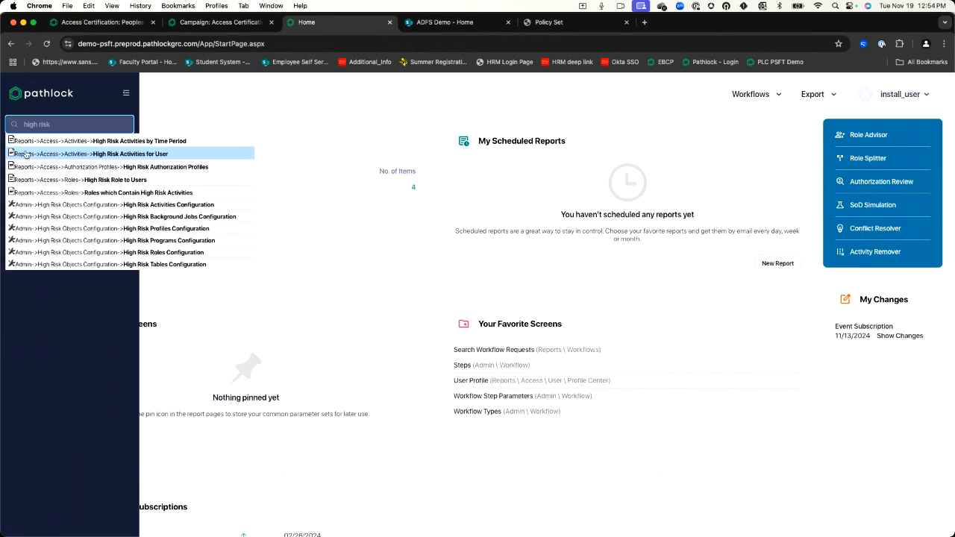
pyautogui.click(137, 206)
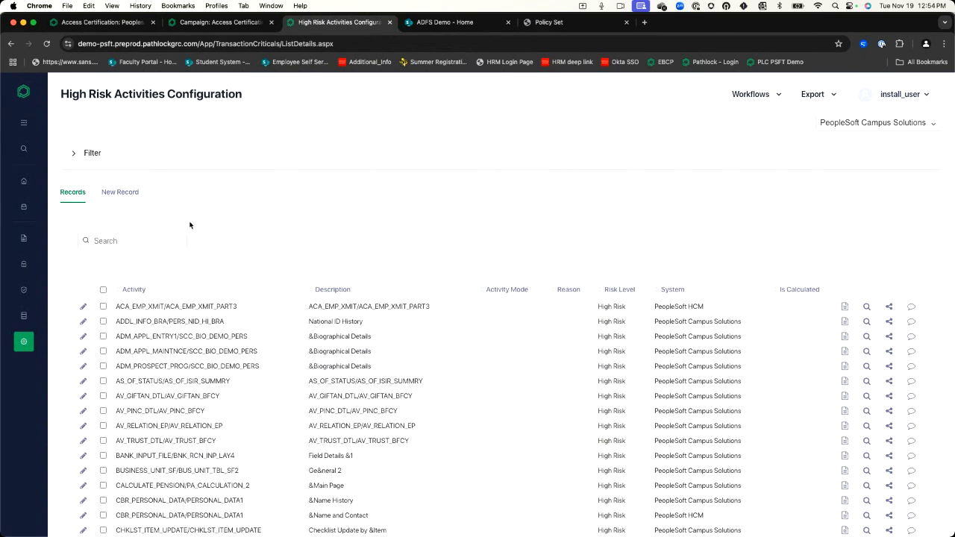
pyautogui.scroll(-2, 675, 309)
pyautogui.scroll(-8, 676, 309)
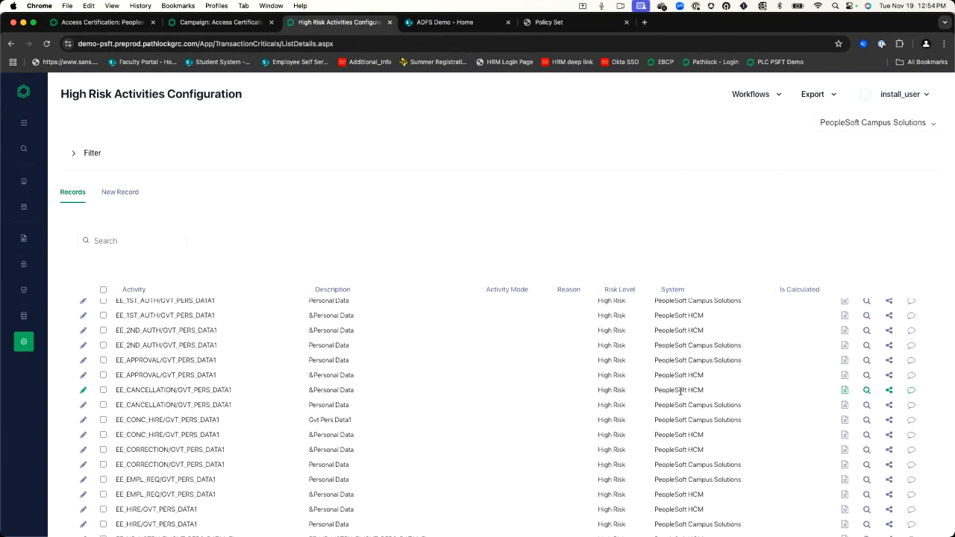
pyautogui.scroll(-2, 519, 396)
pyautogui.scroll(12, 519, 396)
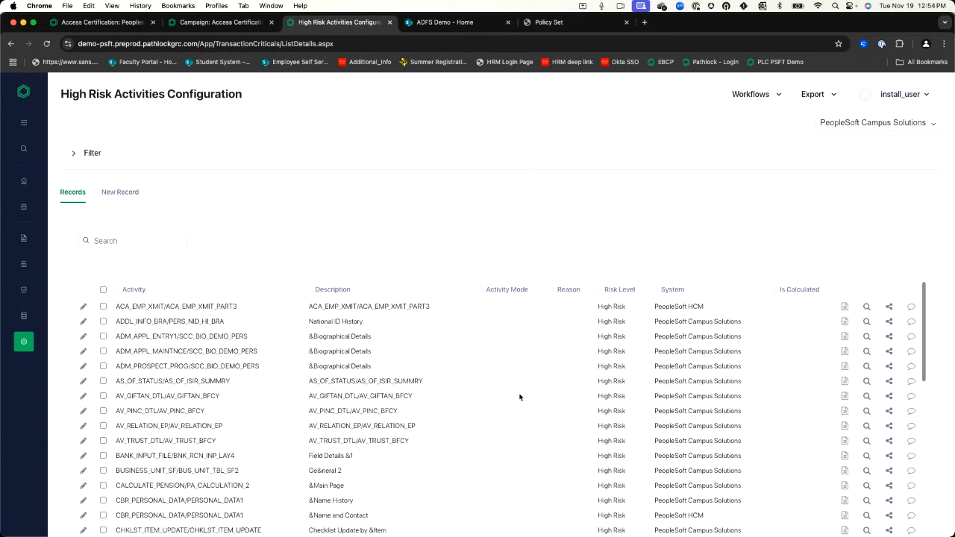
# Search for "high risk" again and open the High Risk Activities for User report
pyautogui.click(24, 150)
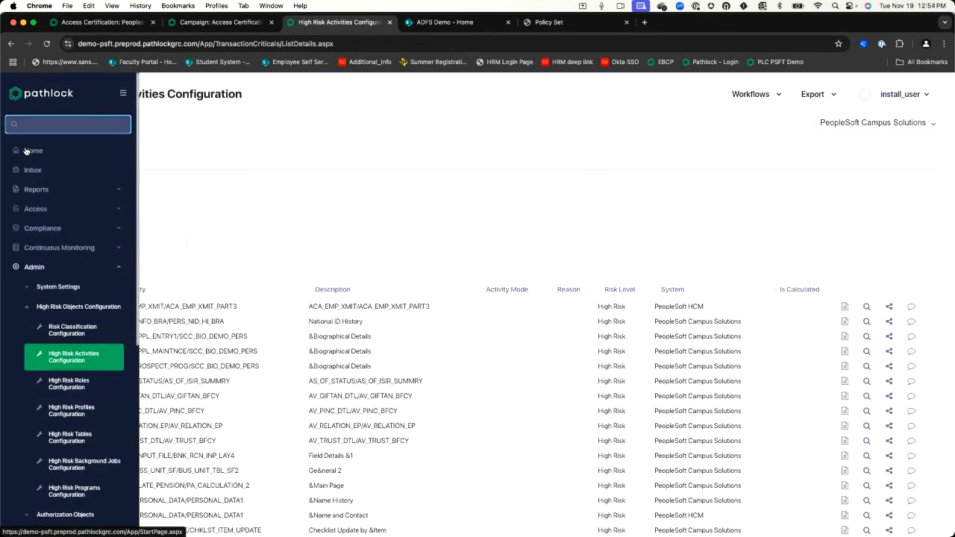
pyautogui.write('high risk')
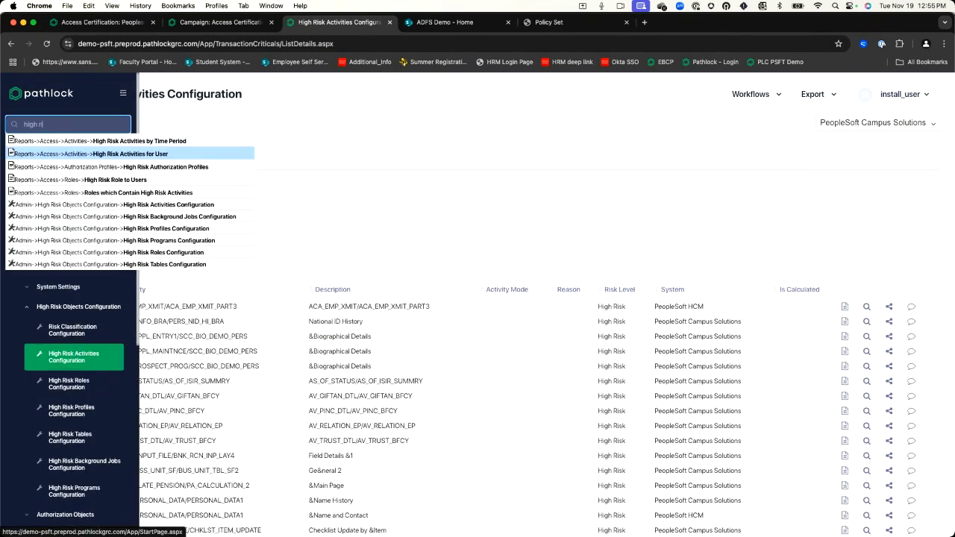
pyautogui.click(111, 153)
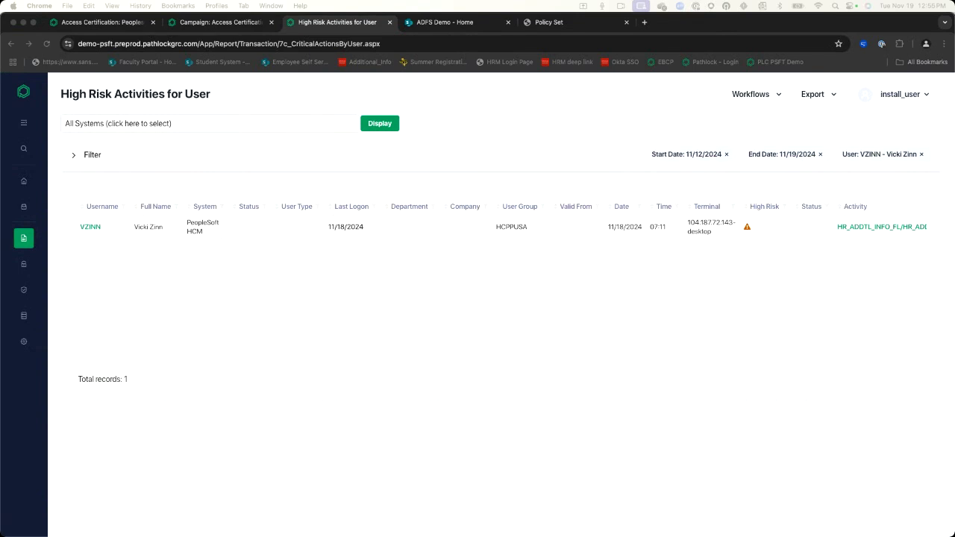
pyautogui.click(347, 207)
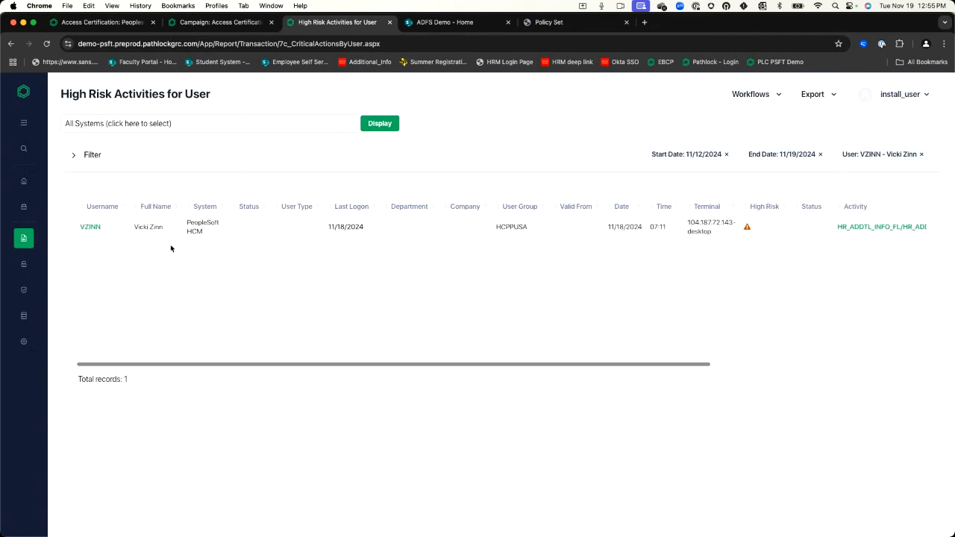
# Open the profile of the user listed in the report and review the general information and the activities used
pyautogui.click(91, 228)
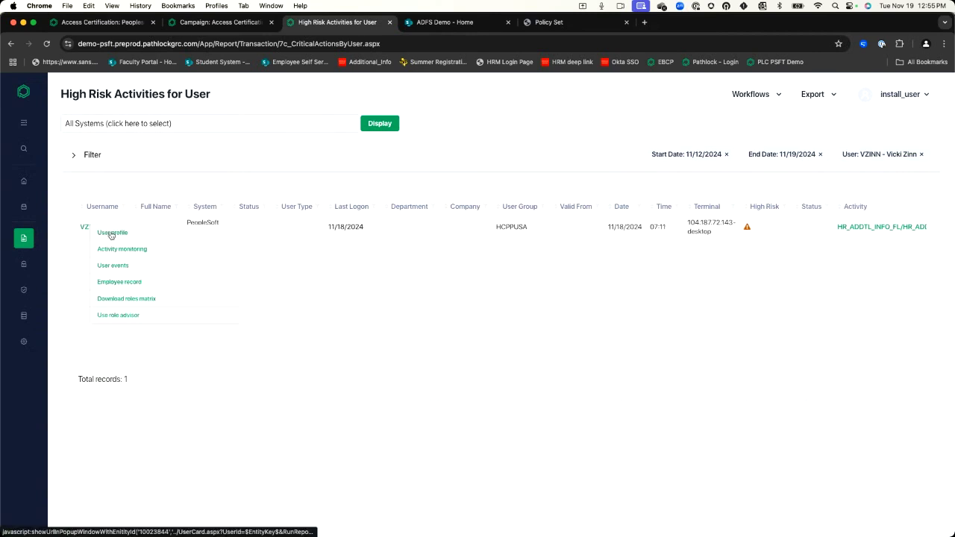
pyautogui.click(110, 234)
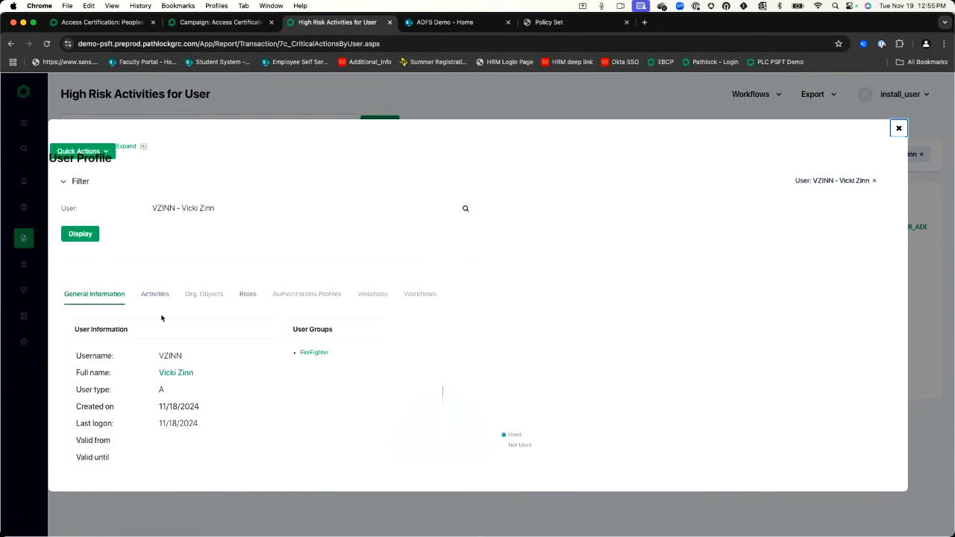
pyautogui.scroll(-2, 161, 318)
pyautogui.scroll(2, 161, 319)
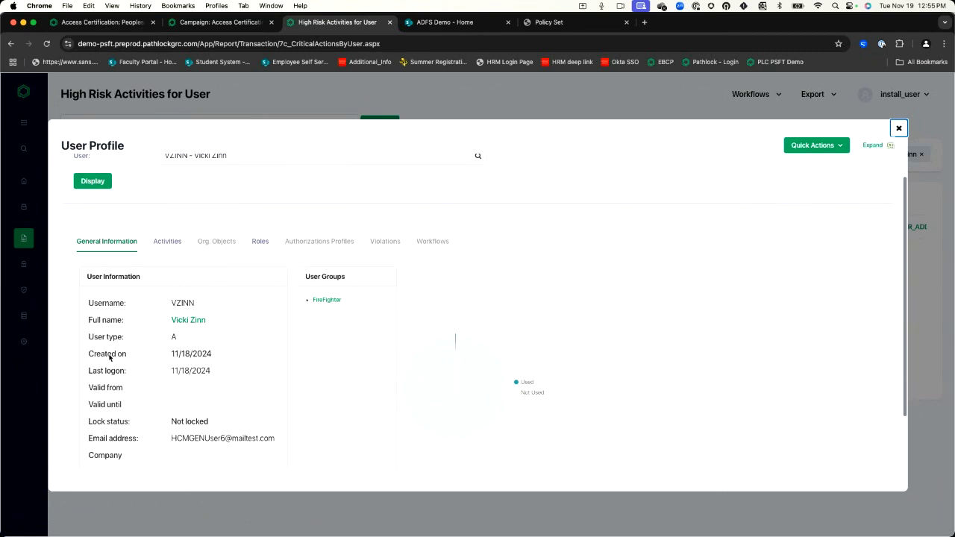
pyautogui.click(169, 241)
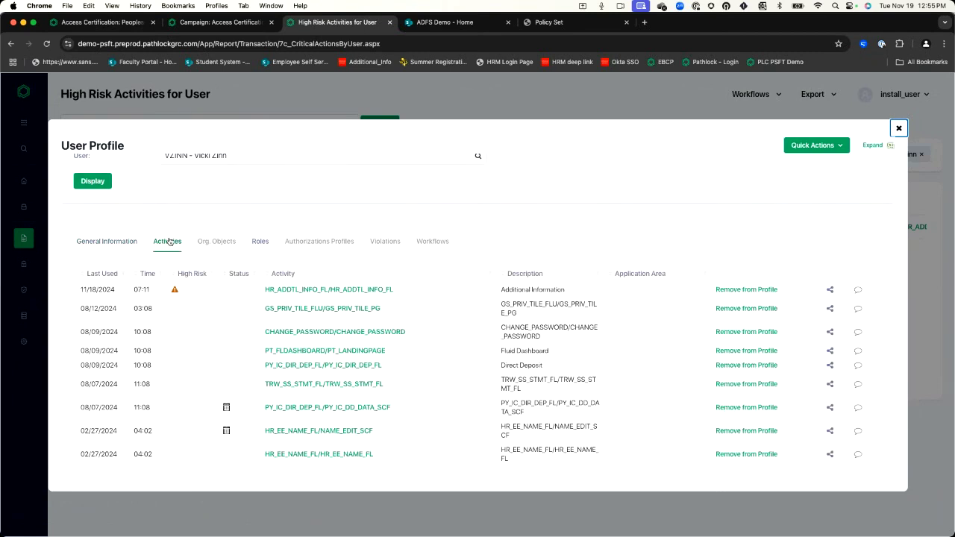
pyautogui.scroll(-1, 251, 298)
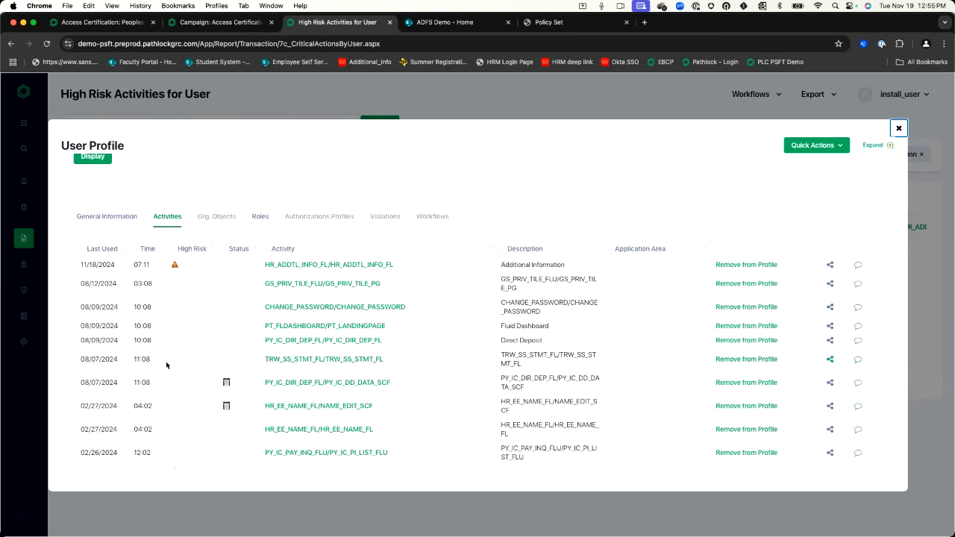
pyautogui.scroll(-3, 179, 299)
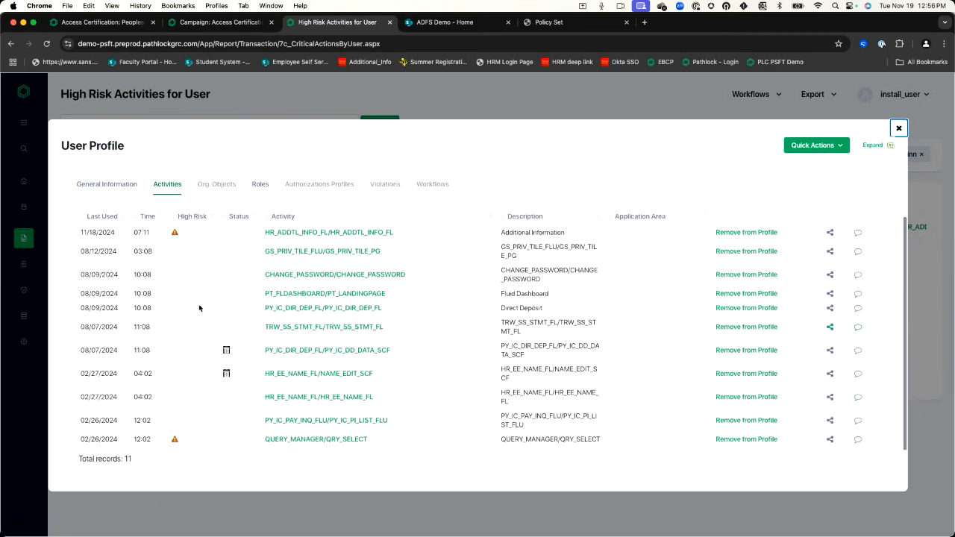
pyautogui.scroll(5, 256, 217)
# Sort the user's roles by highest usage percentage, examine the NA Payroll DirectDeposit Fluid role's usage, and close the profile
pyautogui.click(261, 250)
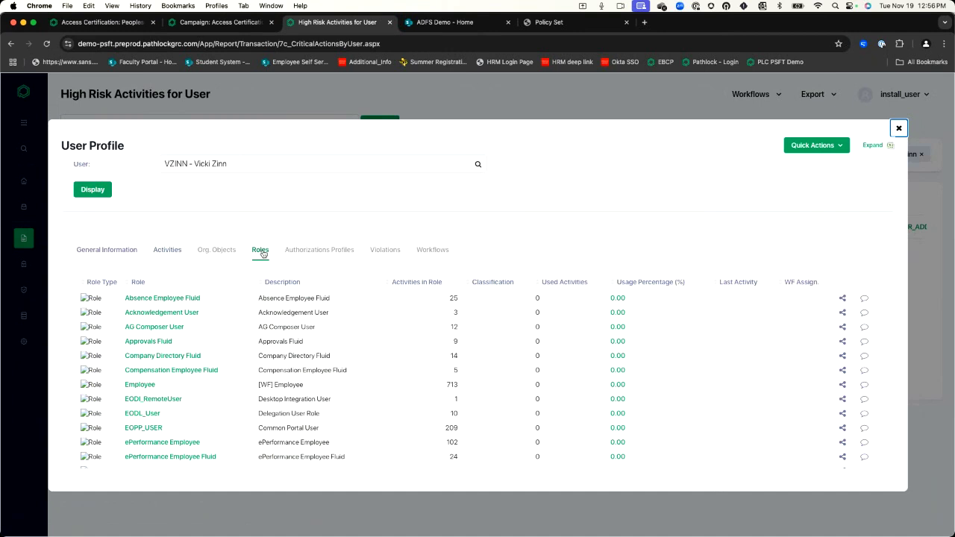
pyautogui.click(640, 285)
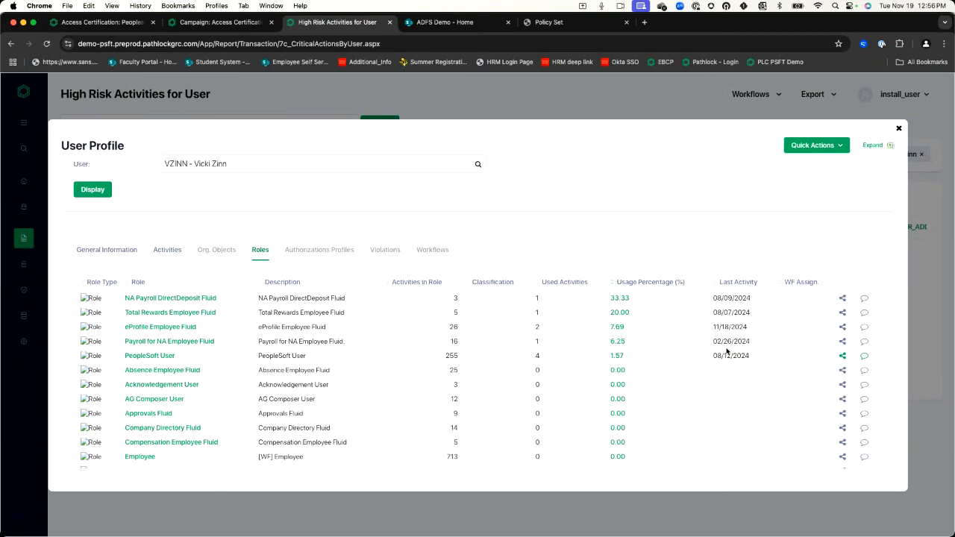
pyautogui.click(622, 300)
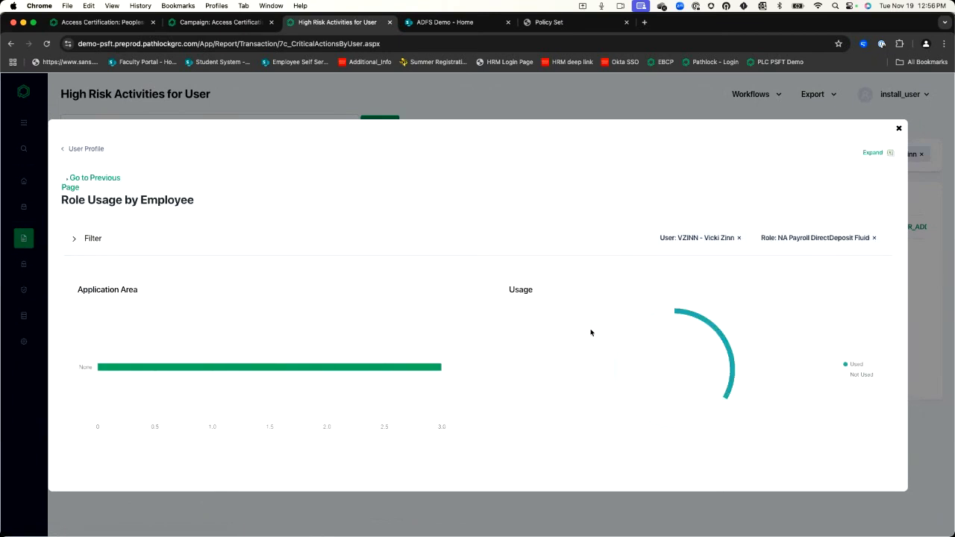
pyautogui.scroll(-1, 460, 384)
pyautogui.scroll(-5, 460, 384)
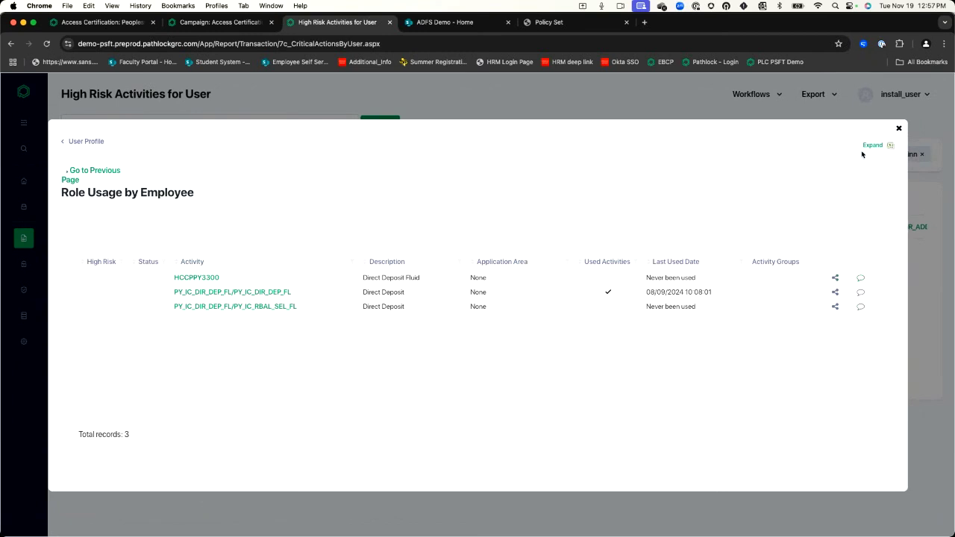
pyautogui.click(898, 130)
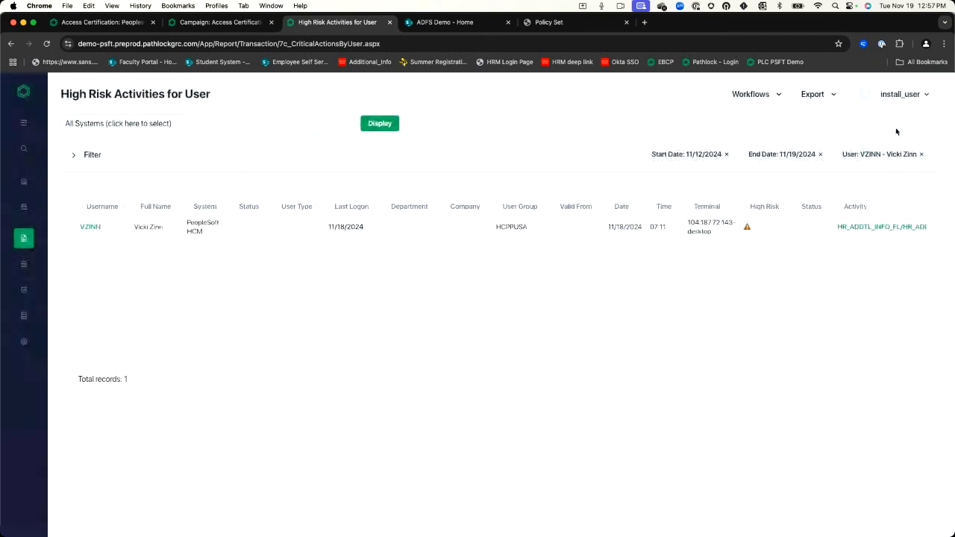